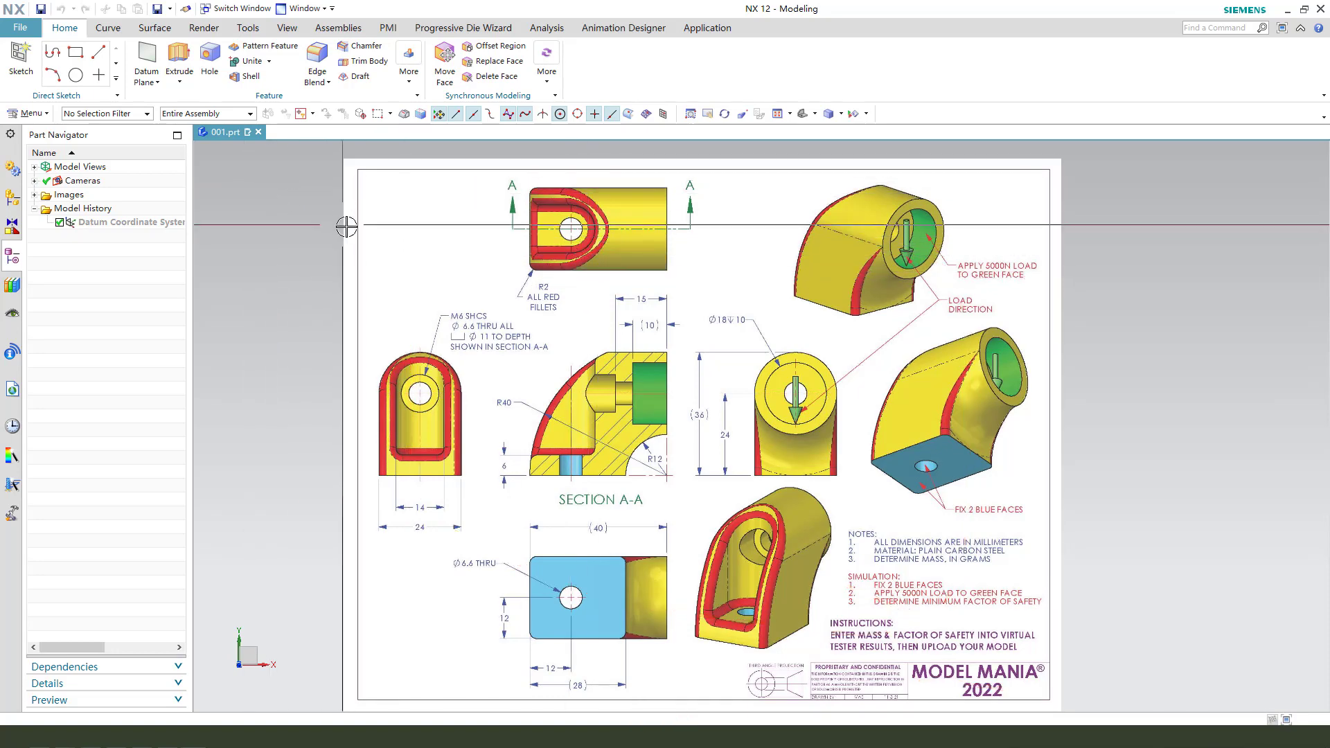
- Create a new millimetre part from the Model template, named 001-2, in the folder E:\NX\
click(21, 28)
click(372, 134)
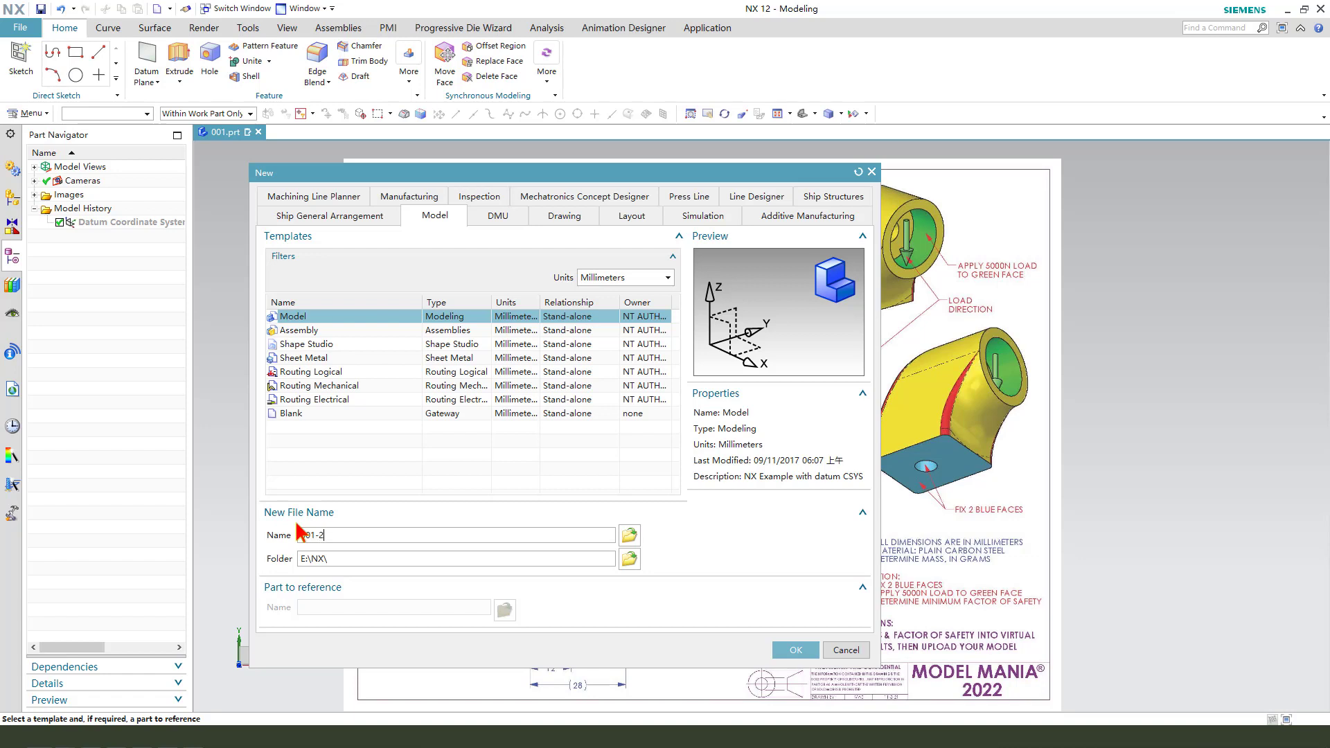
click(797, 650)
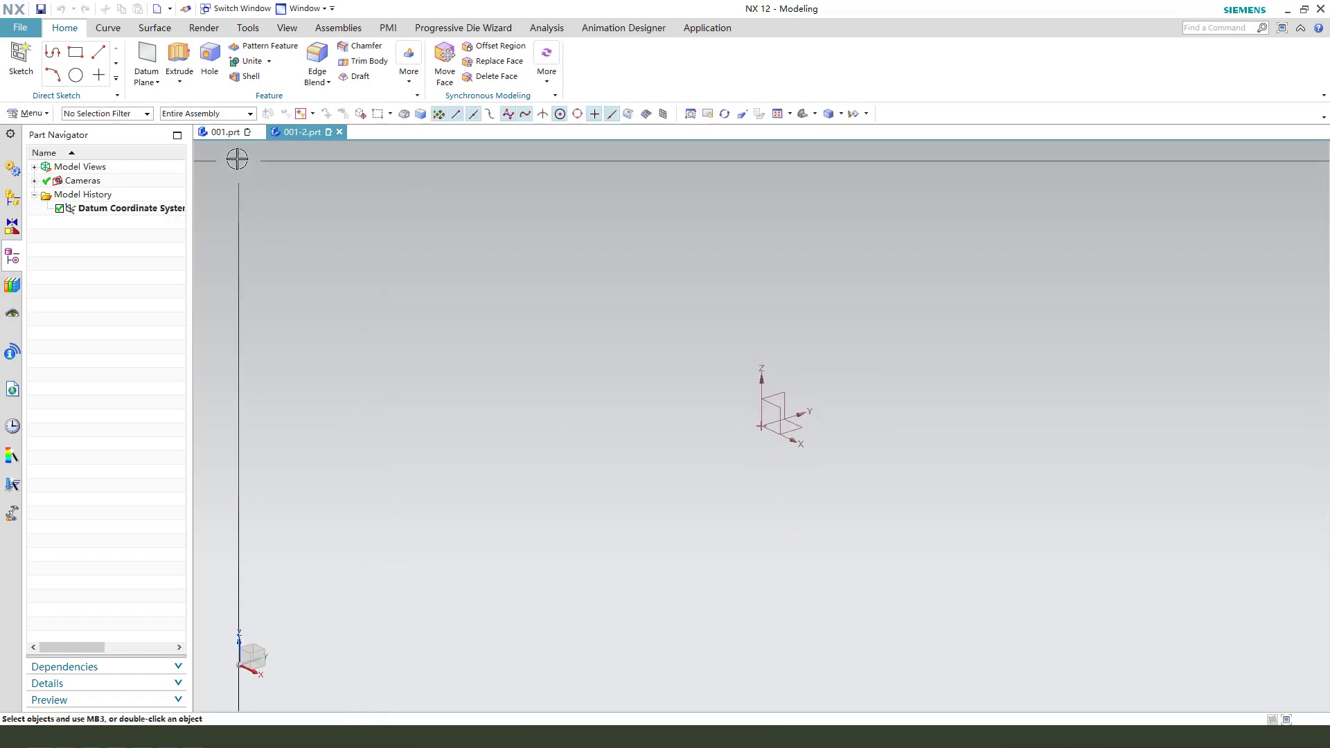
- Consult the reference drawing, start an Extrude sketch on the XZ plane and draw a rectangle about 21.5 by 17.5 mm from the origin
click(225, 132)
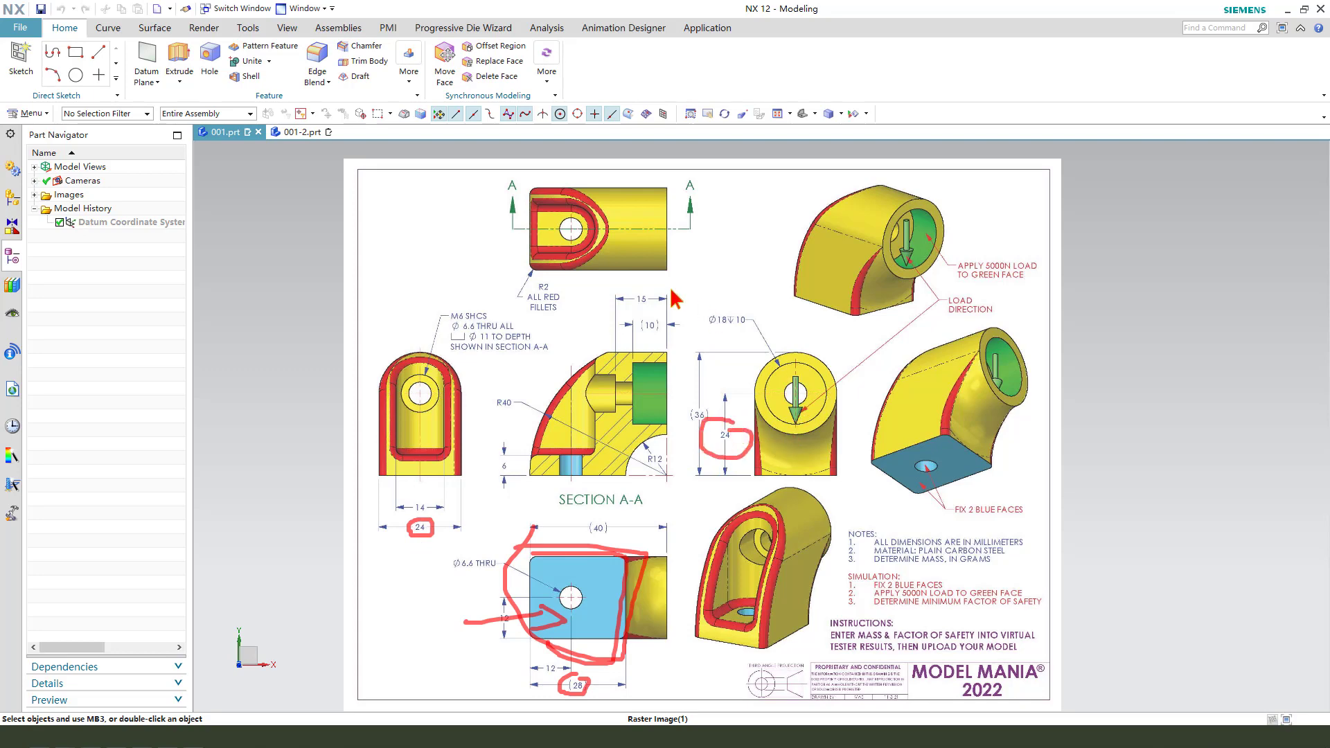
click(298, 132)
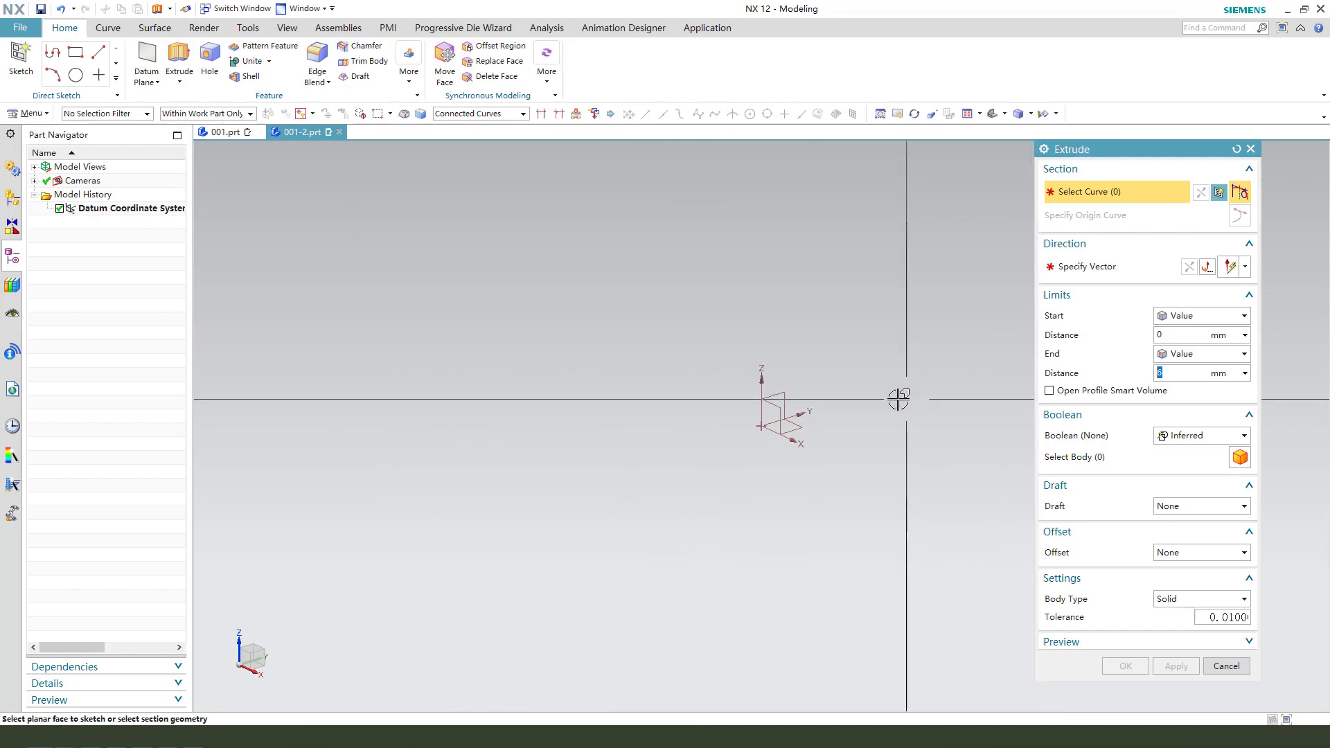
scroll(873, 402, up, 3)
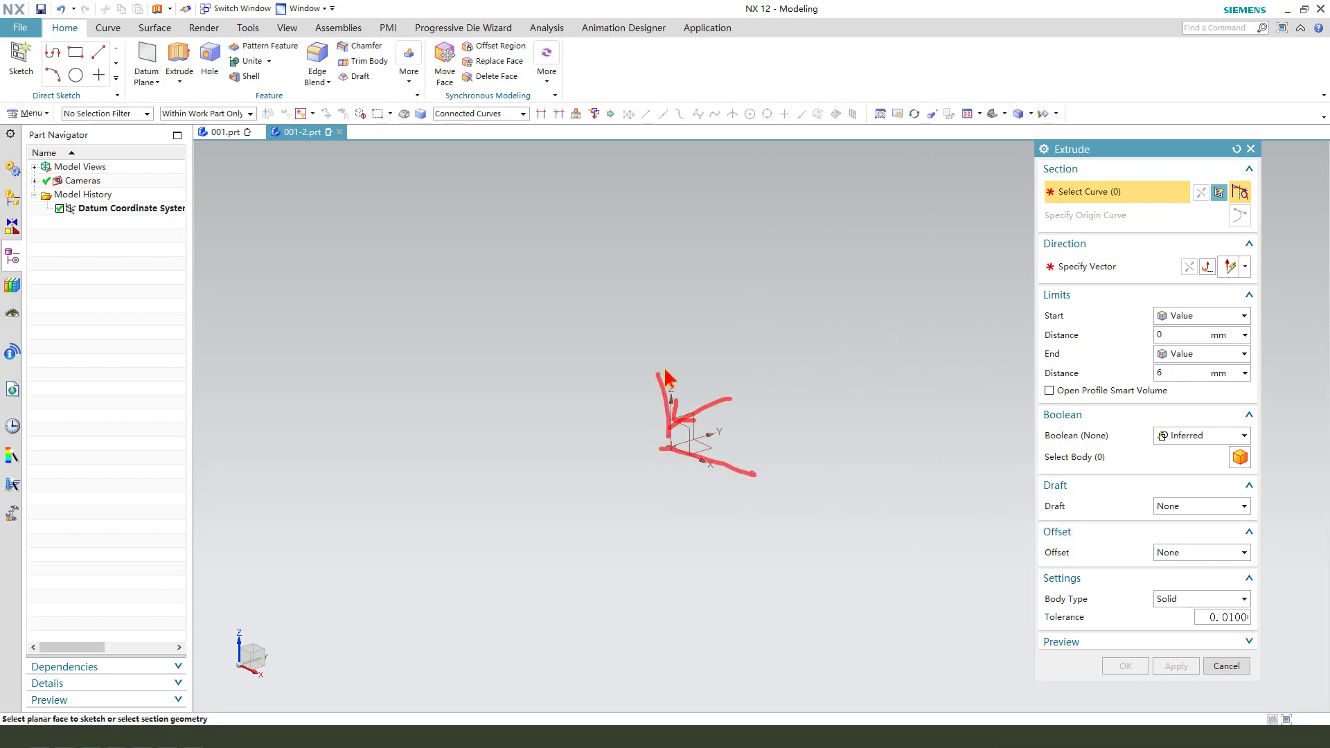
click(693, 447)
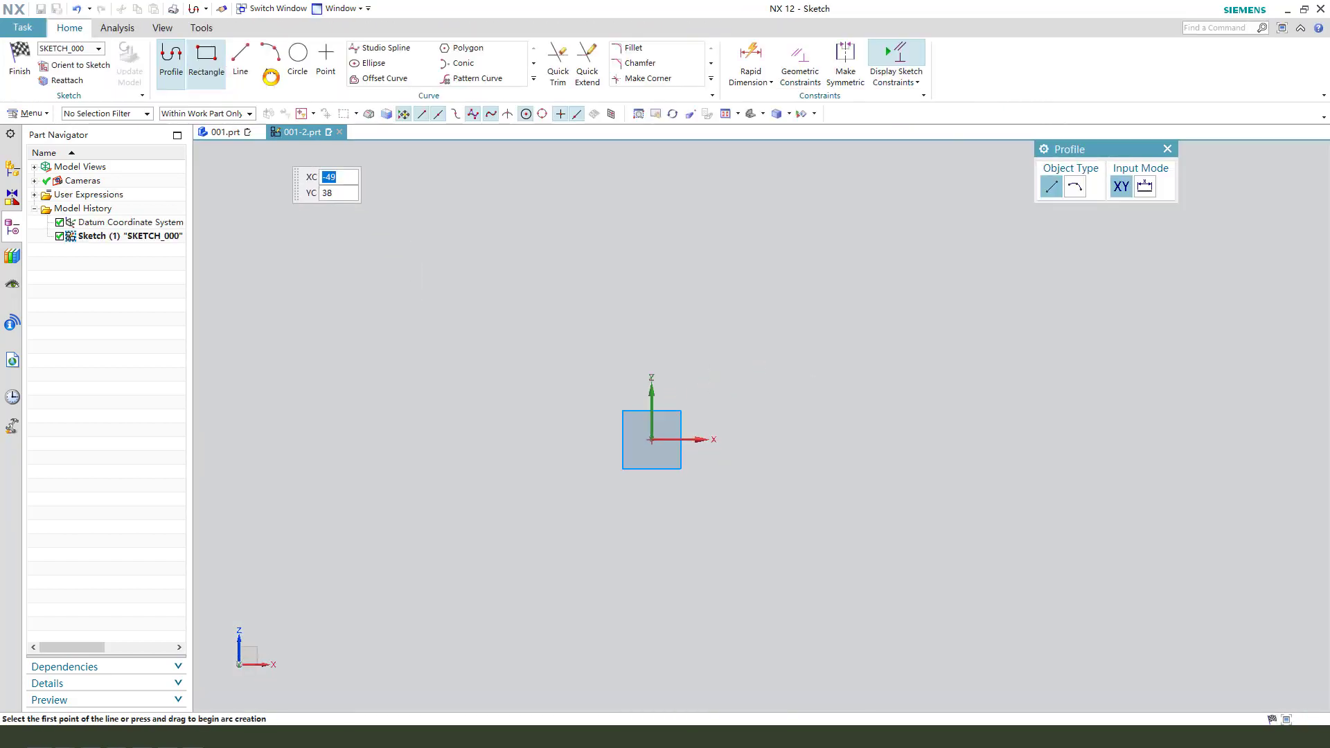
click(207, 69)
click(651, 440)
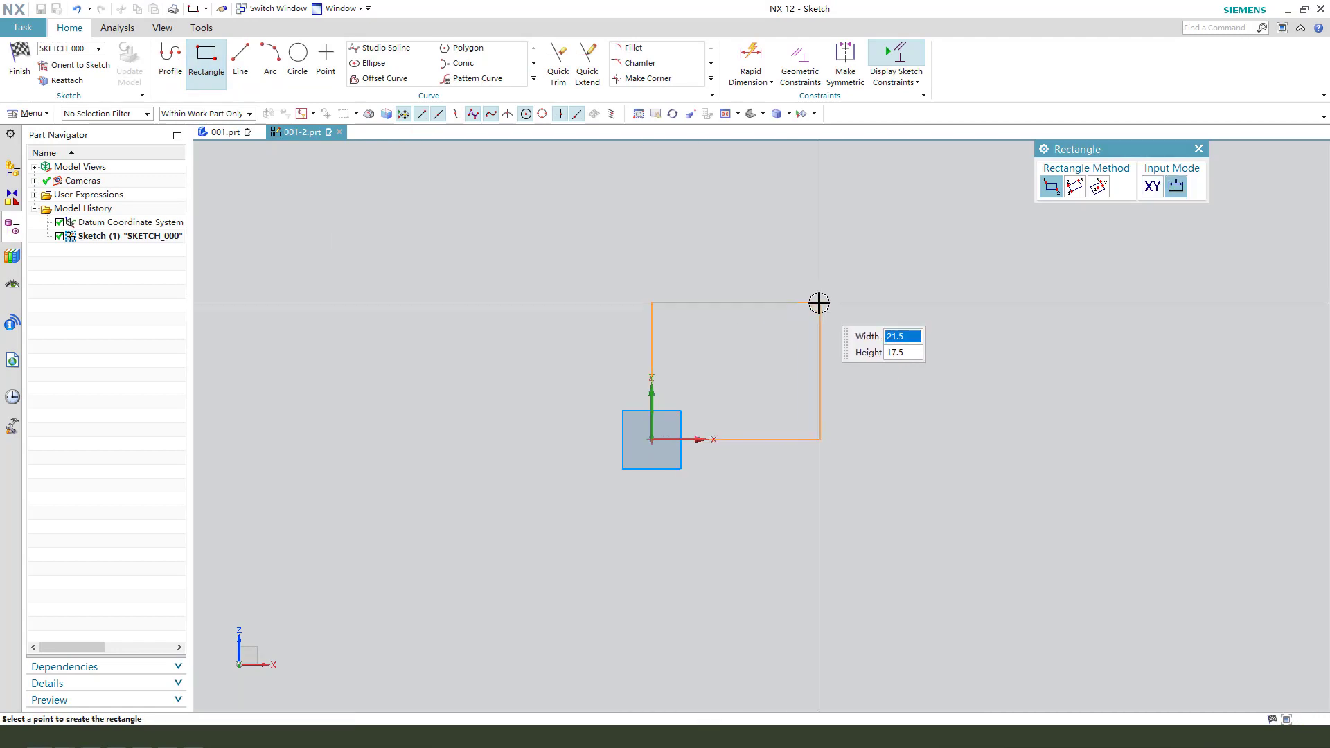
click(820, 303)
middle_click(883, 361)
scroll(883, 361, up, 1)
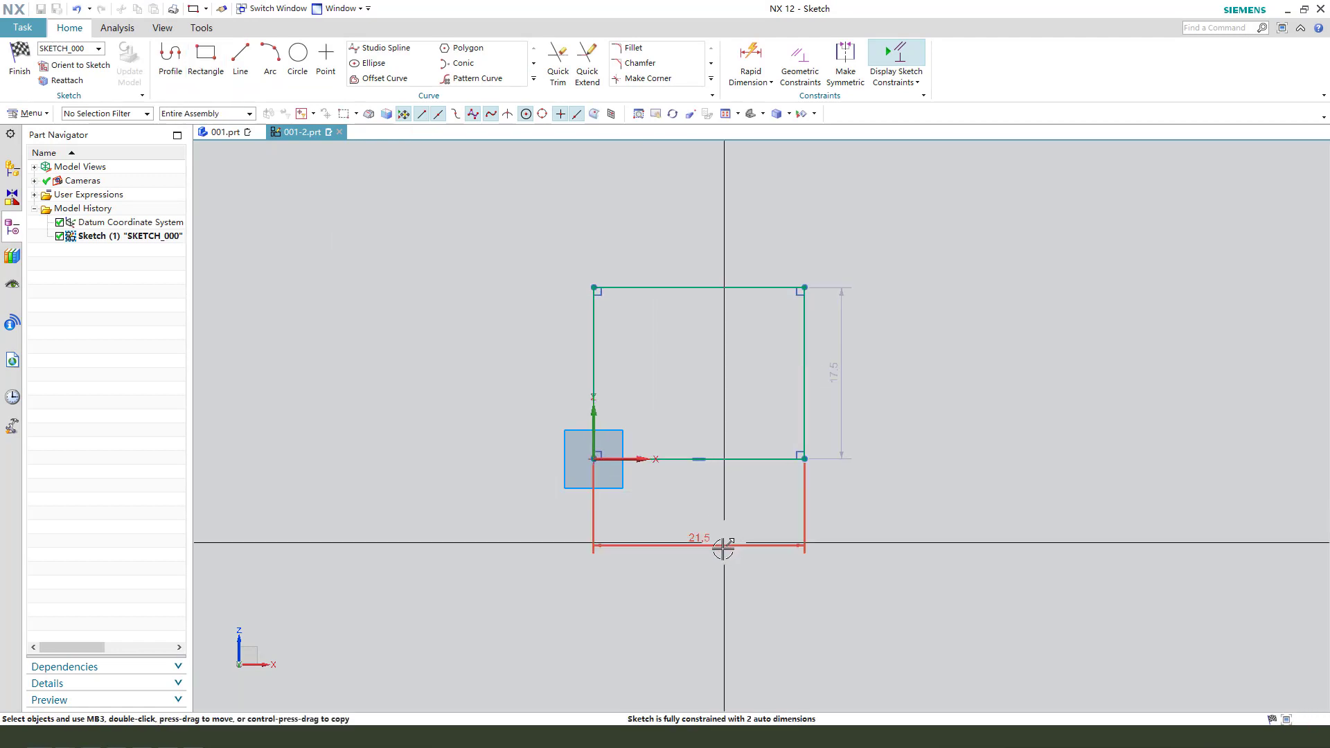
- Set the rectangle's width to 28 mm and its height to 24 mm
double_click(701, 544)
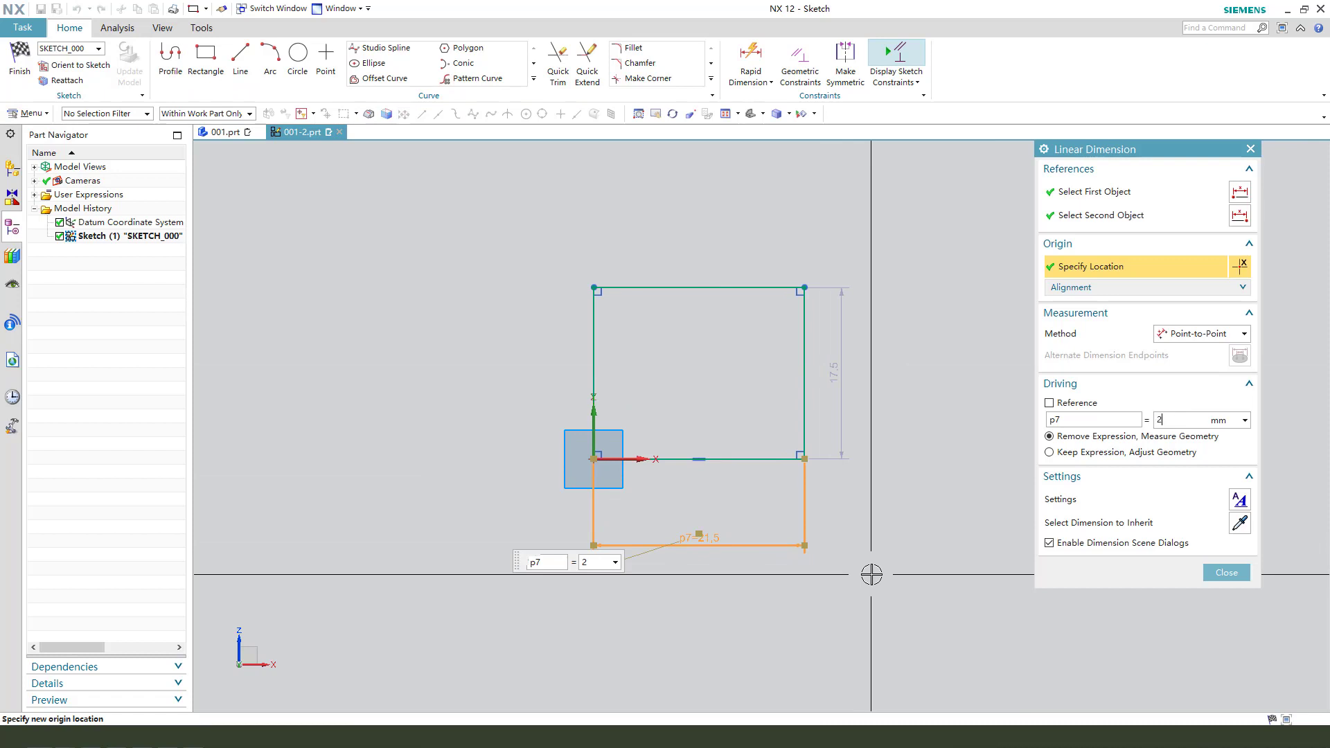
key(Return)
click(1226, 573)
scroll(701, 484, down, 2)
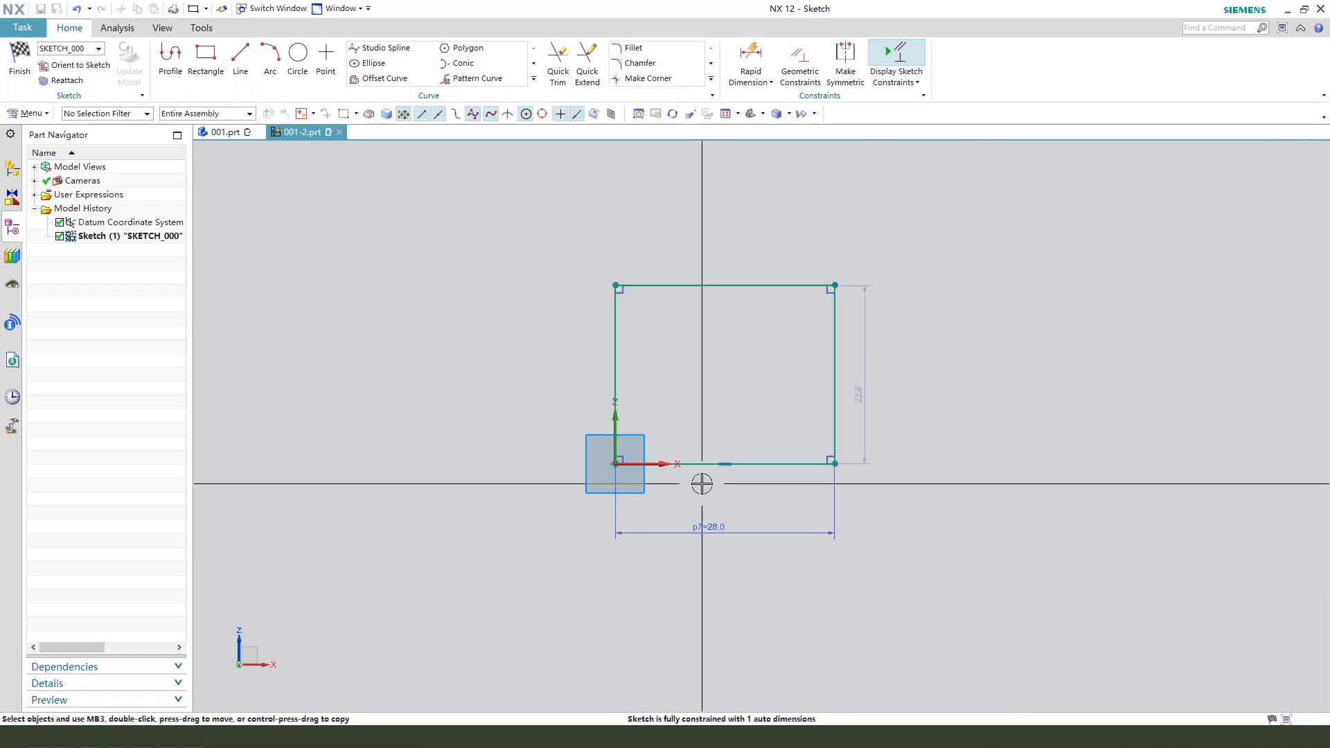
scroll(832, 412, up, 1)
drag(829, 411, 860, 393)
double_click(859, 393)
click(1164, 452)
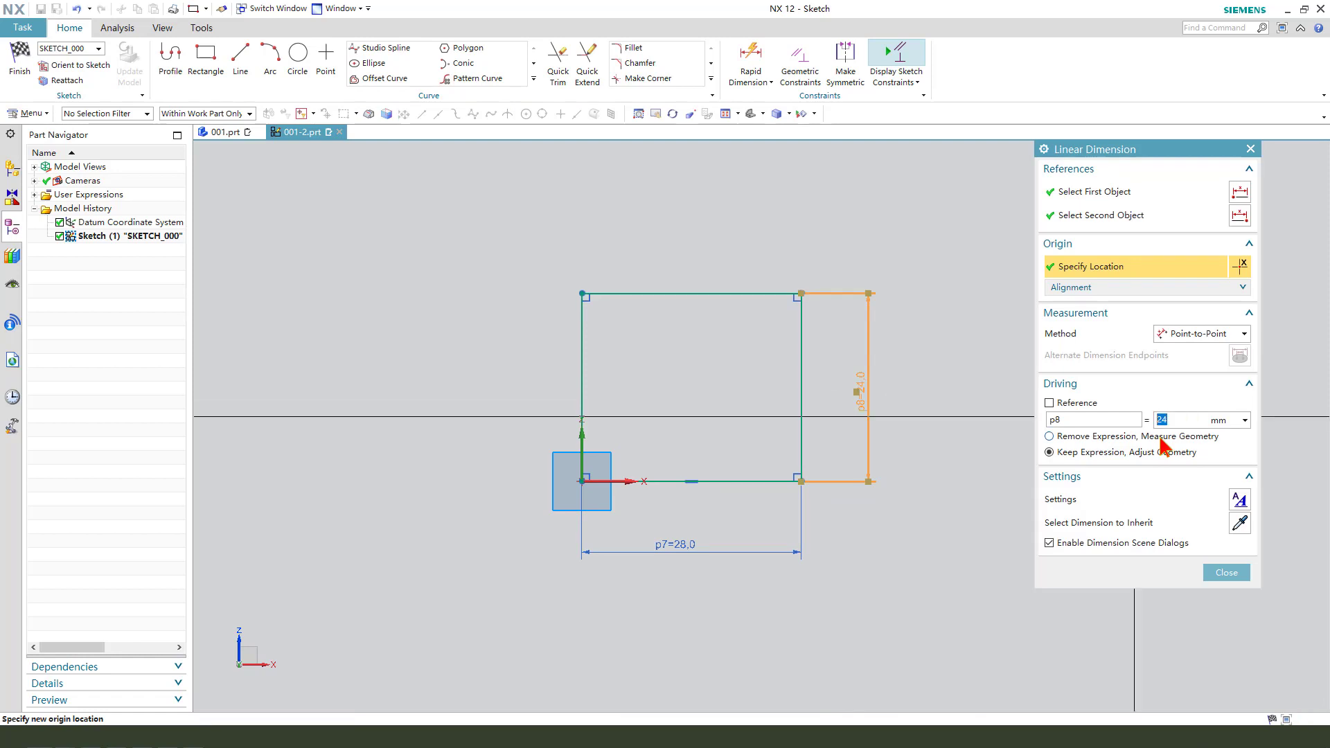
middle_click(905, 436)
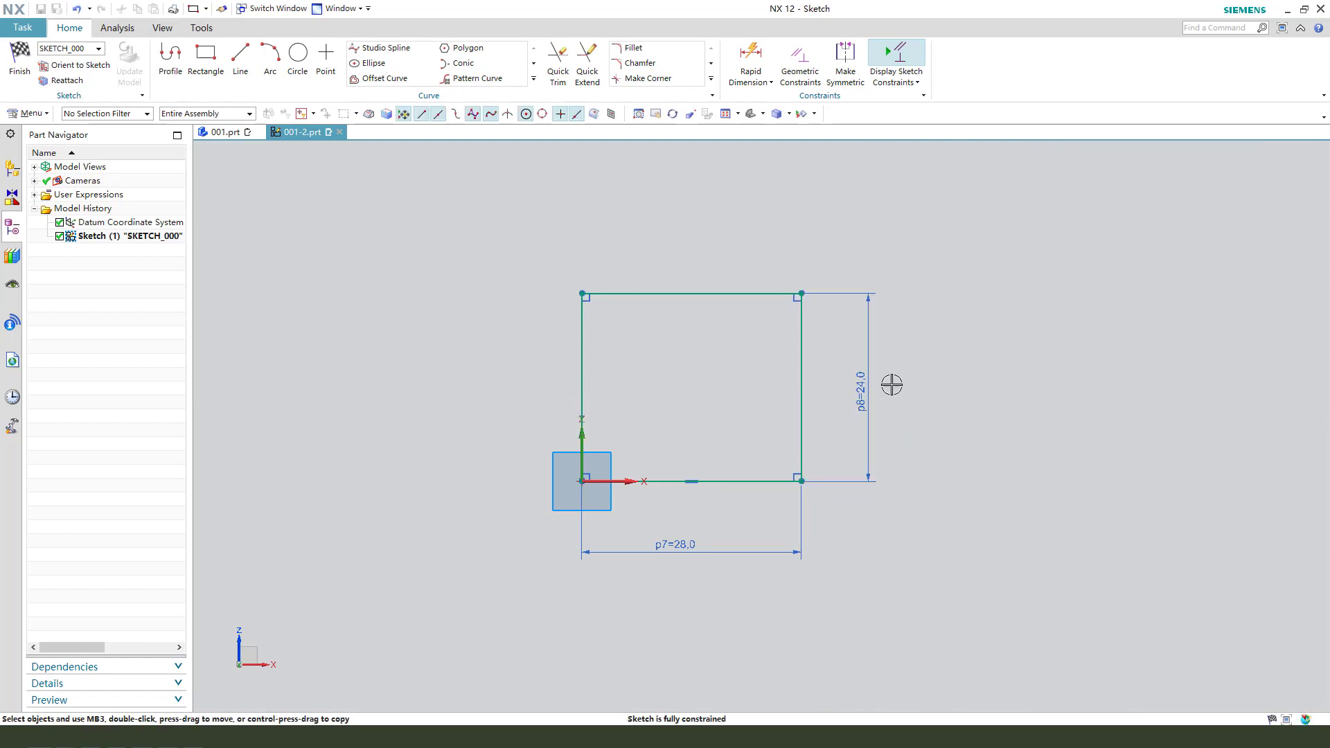
- Finish the sketch and extrude the rectangle symmetrically by 12 mm to each side as a solid block
click(13, 75)
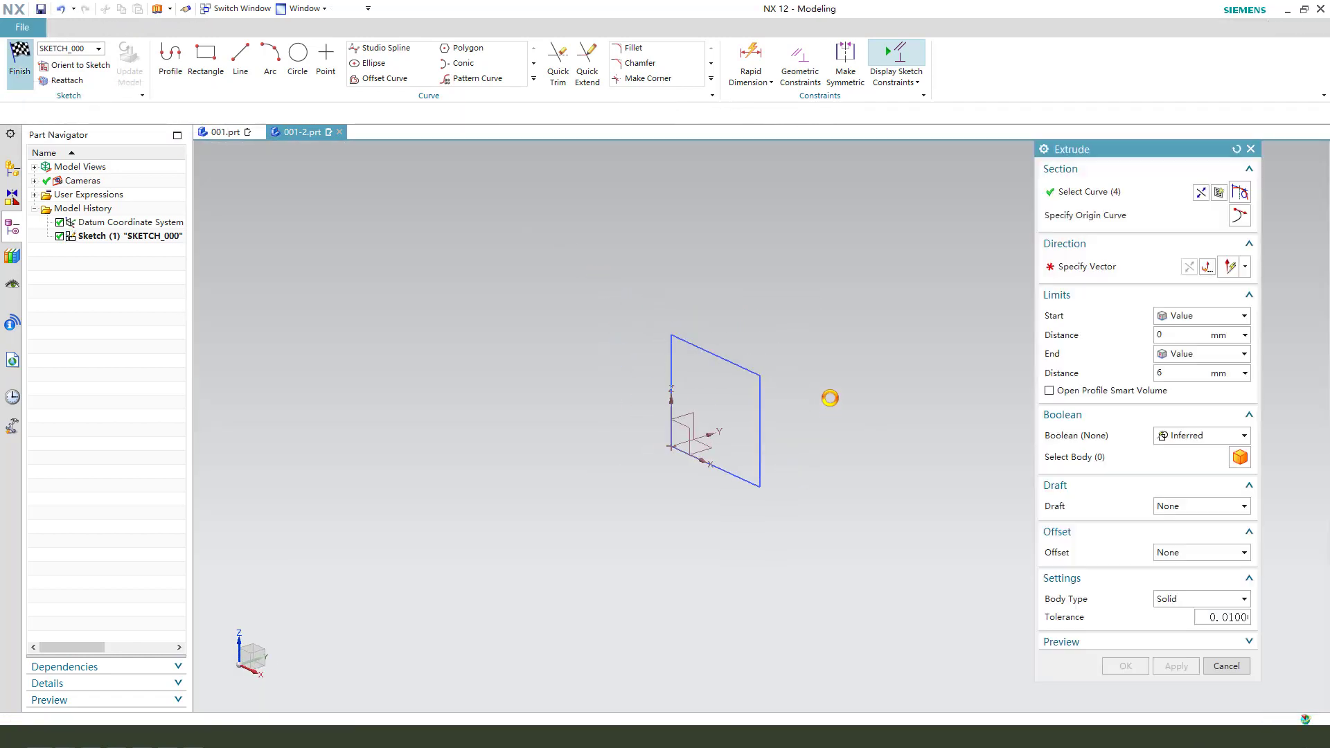
click(1197, 355)
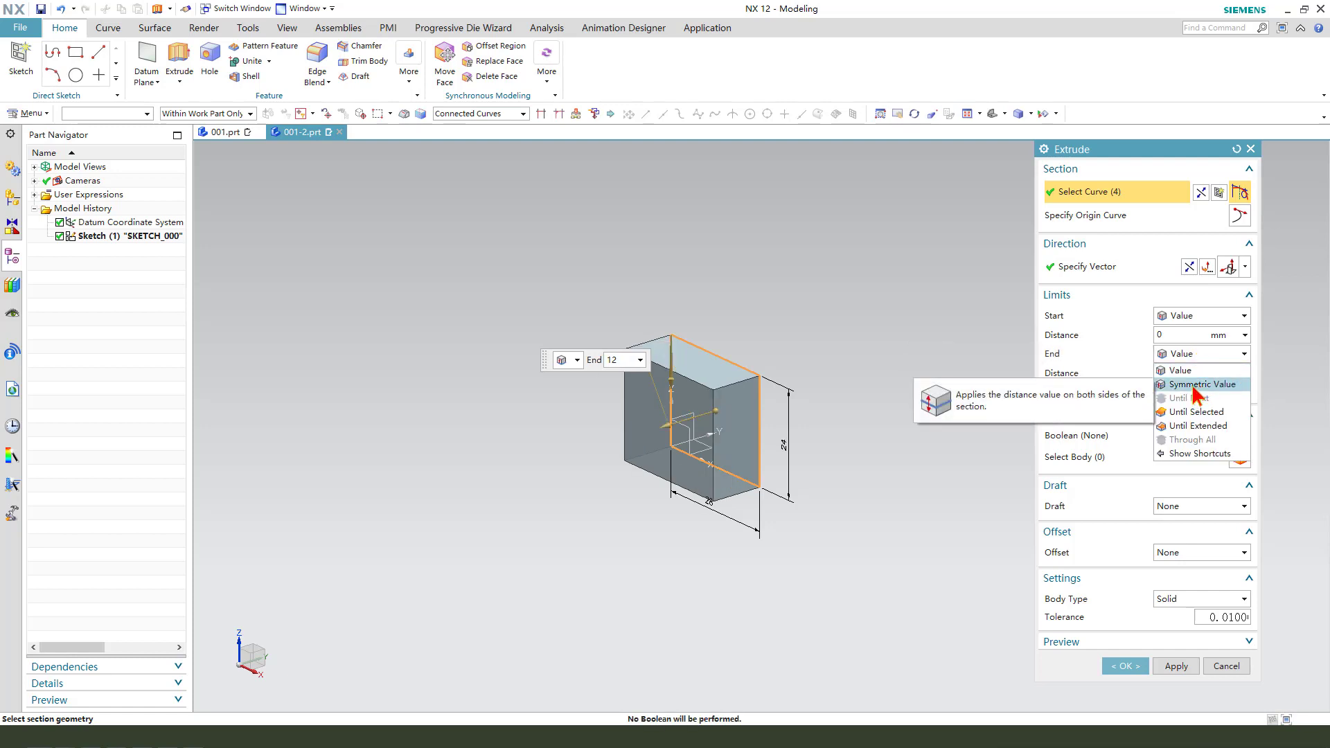
click(1195, 386)
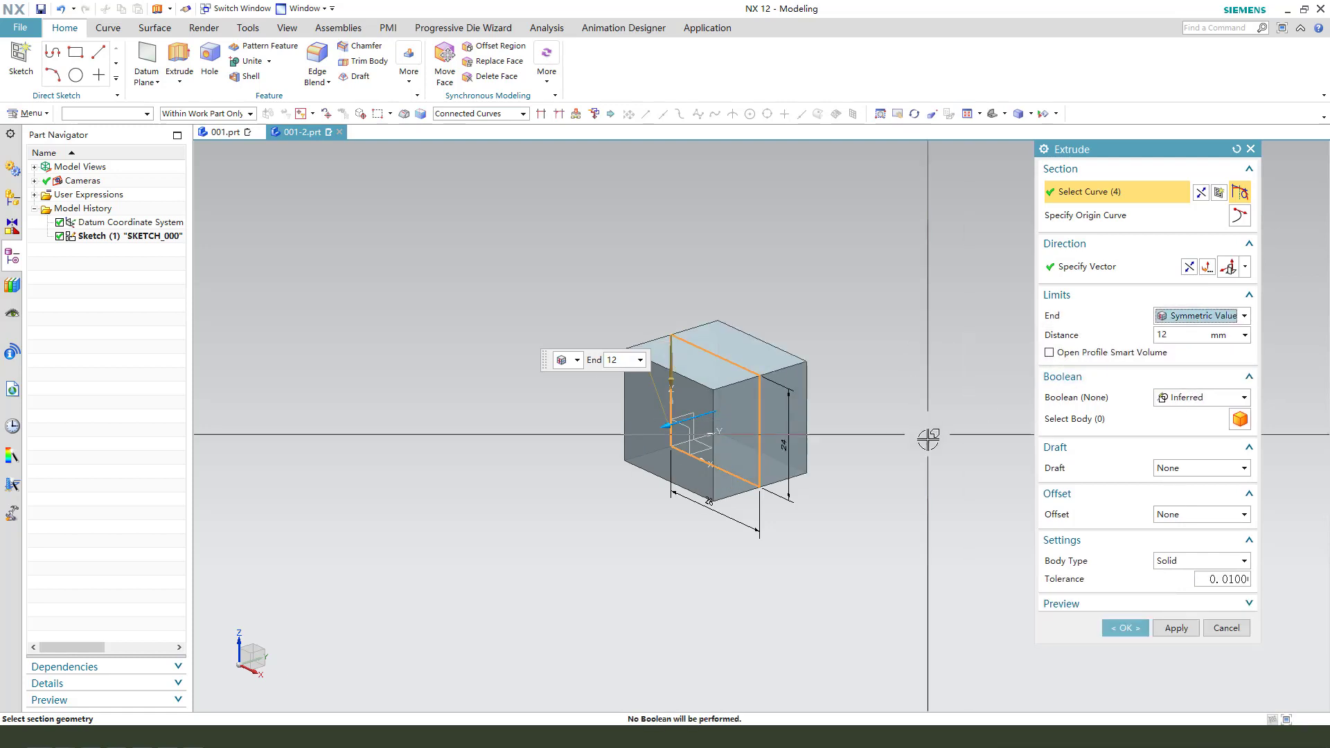
click(1126, 629)
- Start another Extrude sketch on the YZ plane and draw a 24 mm circle centred on the midpoint of the block's top edge
mouse_move(834, 418)
middle_down()
mouse_move(879, 374)
mouse_move(838, 446)
middle_up()
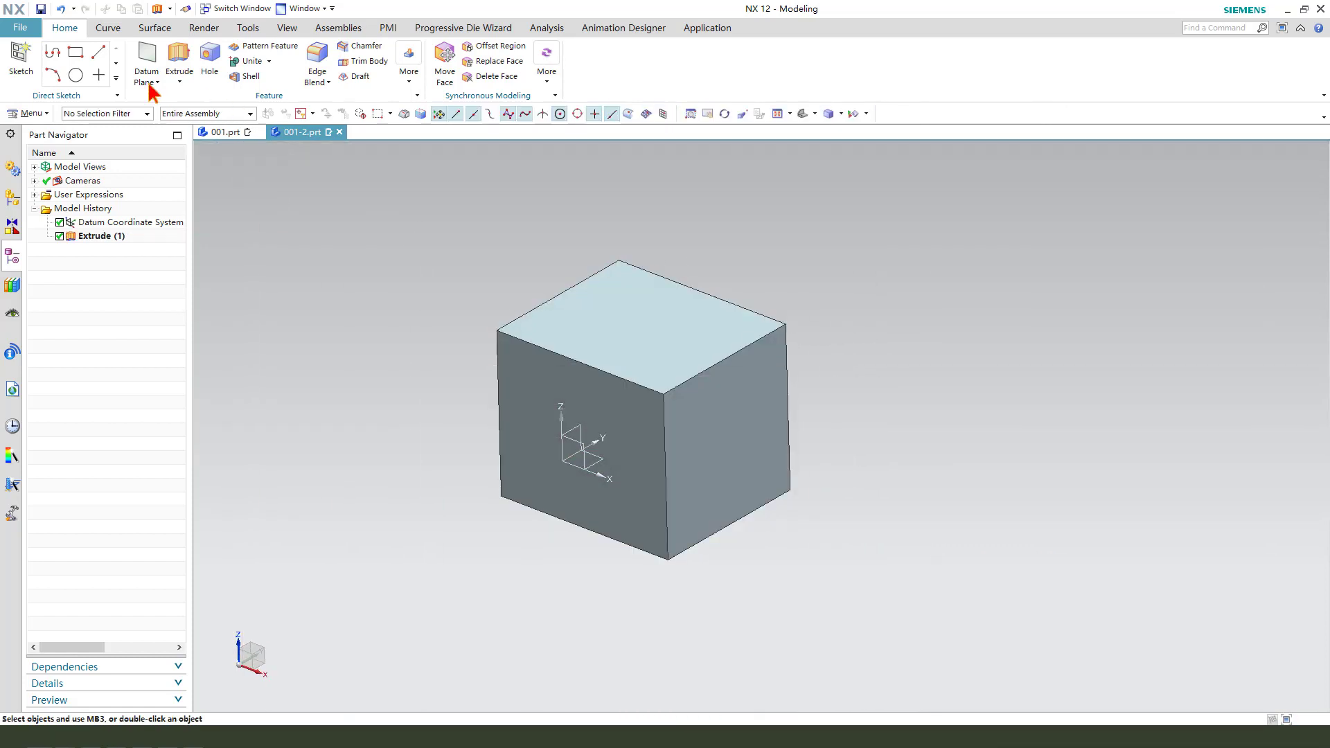
click(179, 55)
scroll(571, 404, down, 2)
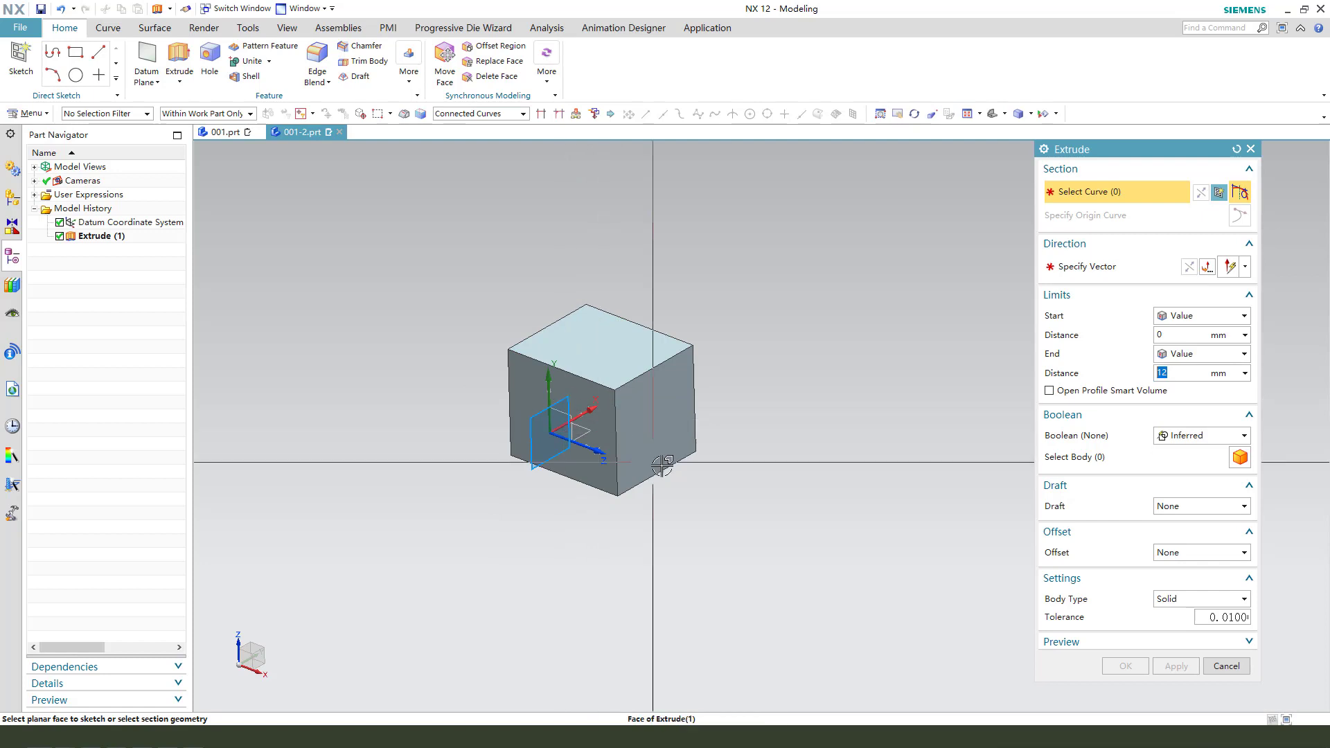
scroll(601, 451, up, 2)
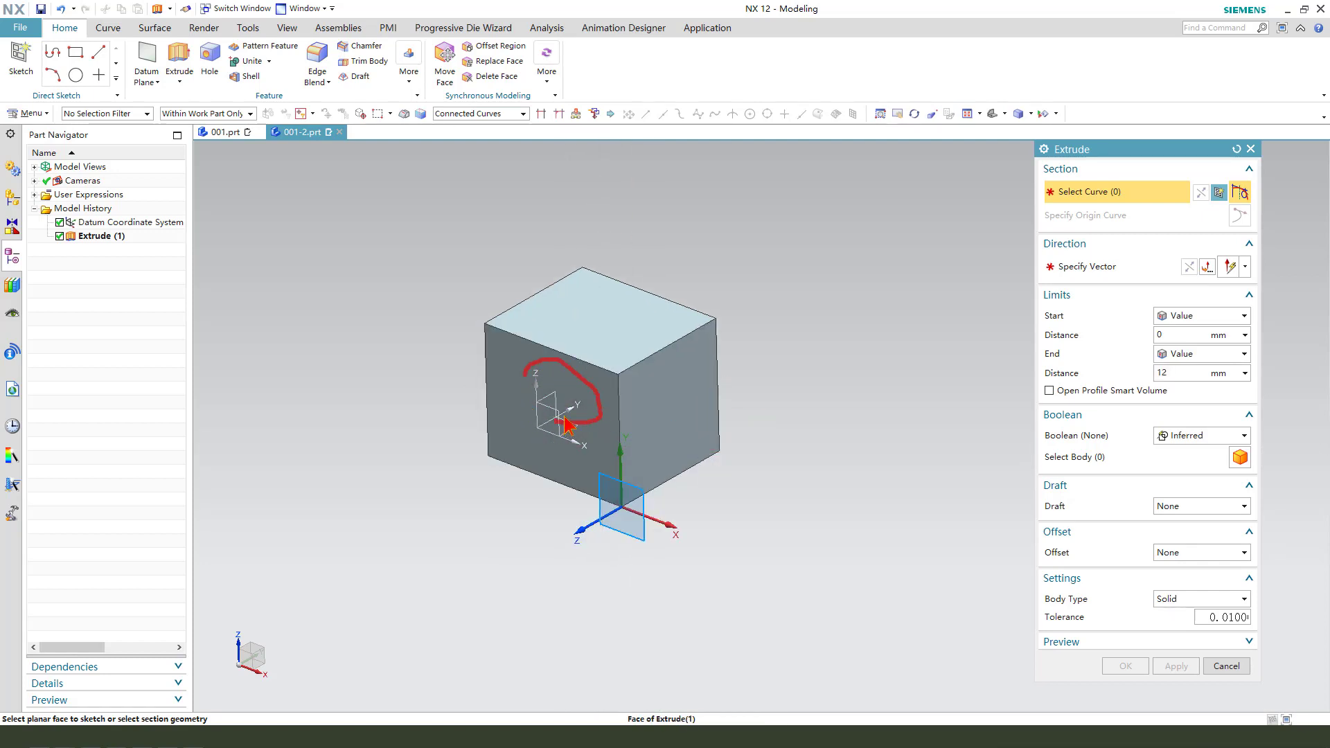
click(570, 392)
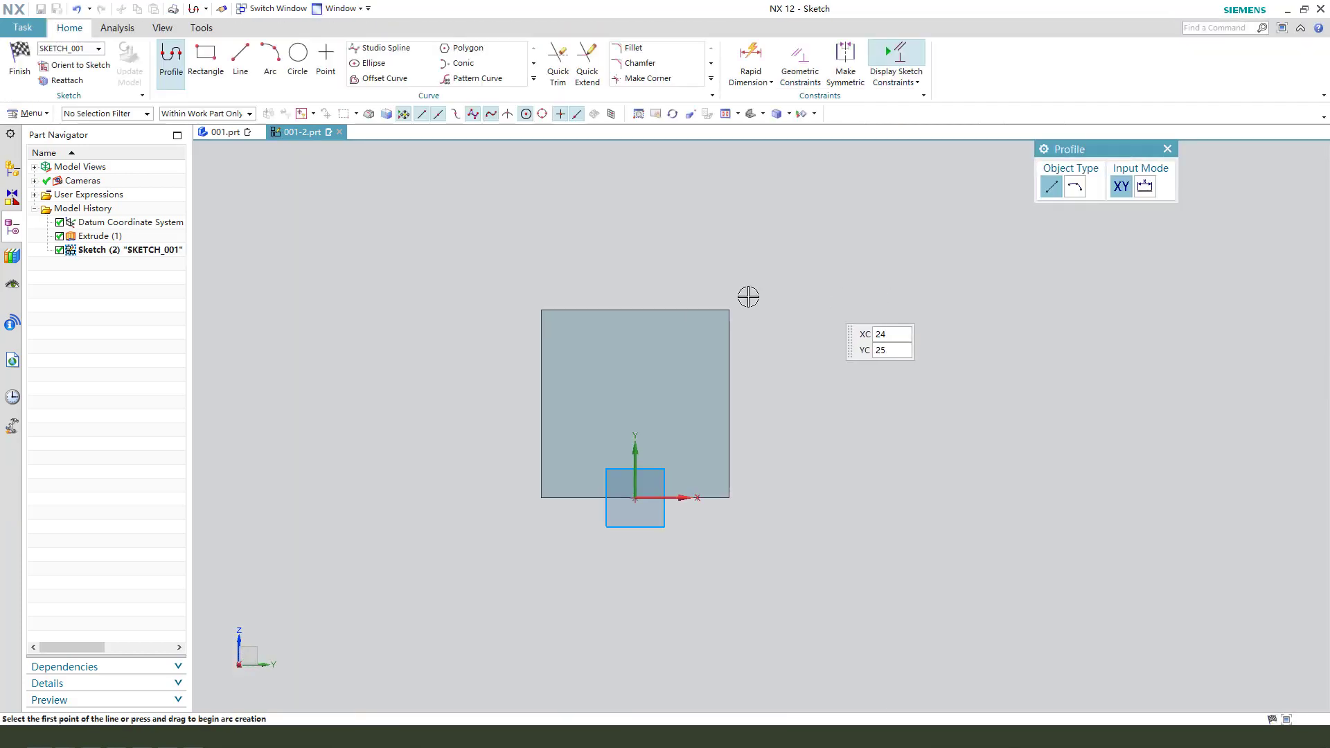
click(635, 310)
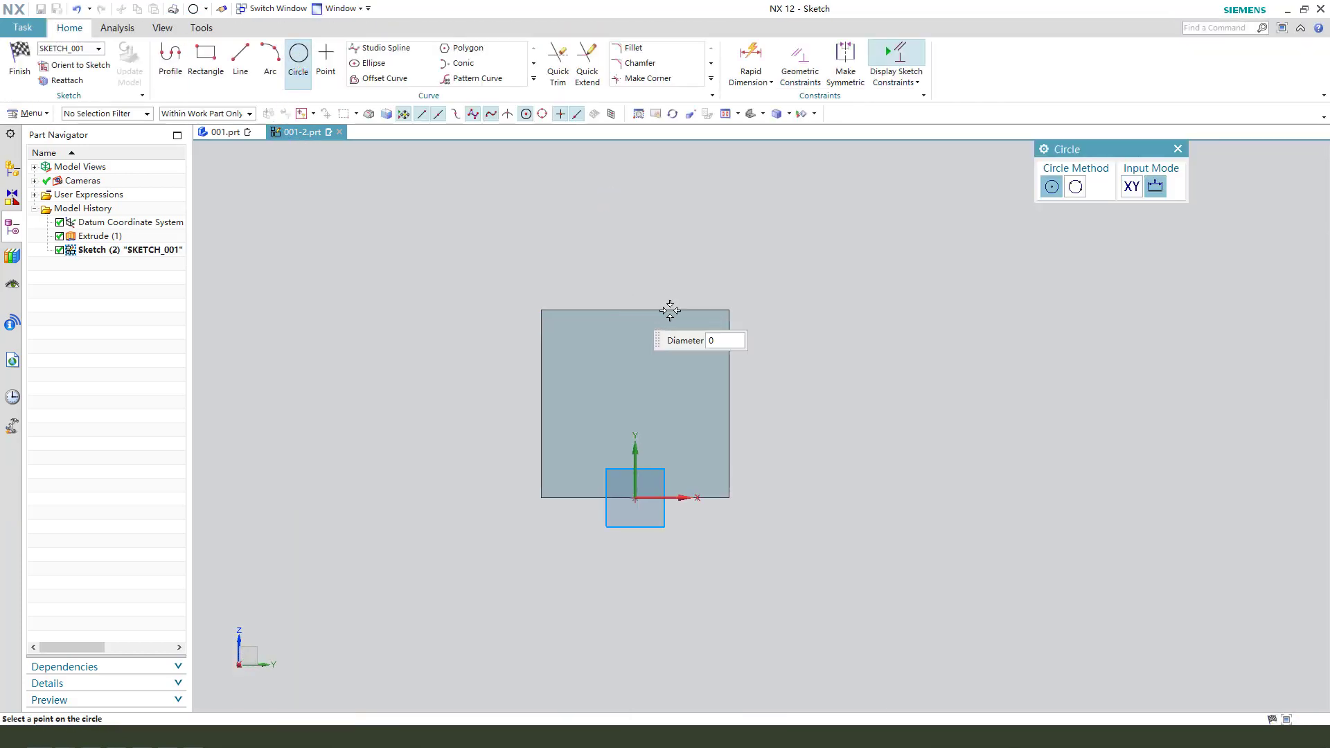
click(729, 310)
key(Escape)
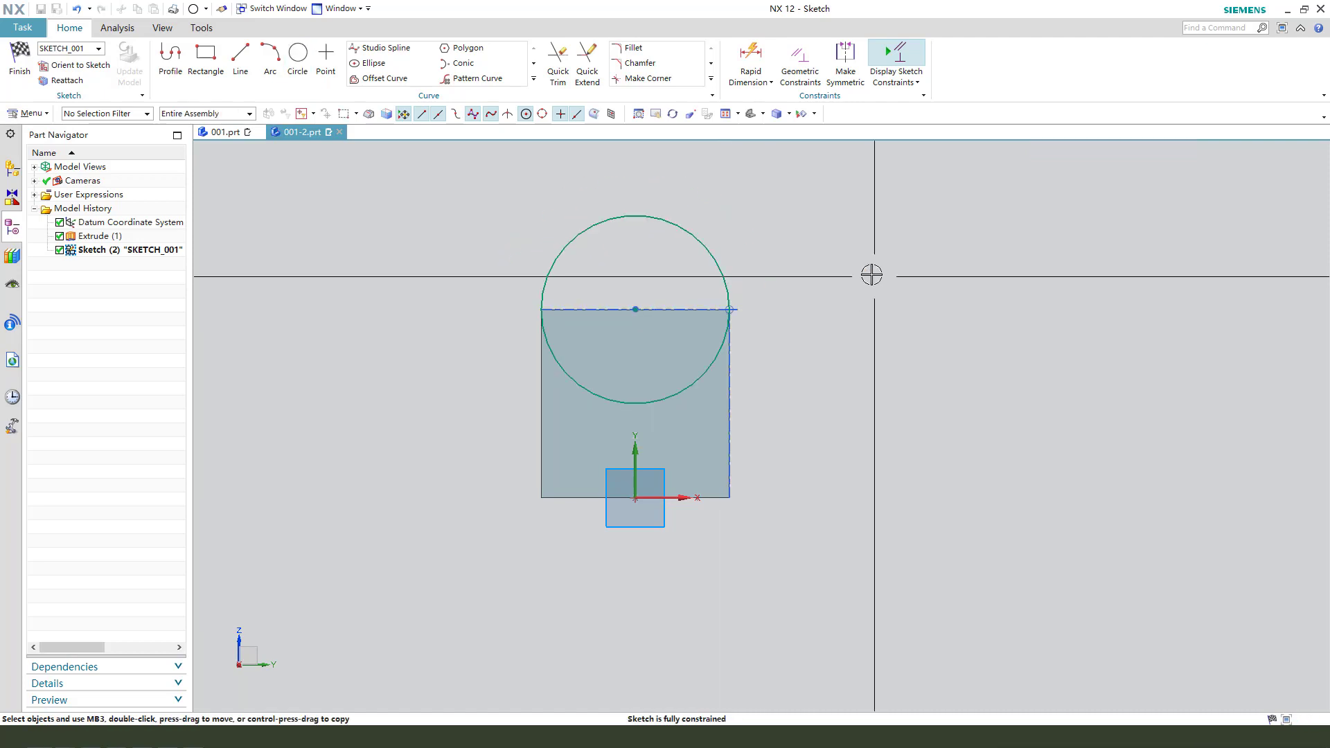
- Finish the sketch, check the length in the reference drawing, and extrude the circle 40 mm along the block, united with it
click(26, 63)
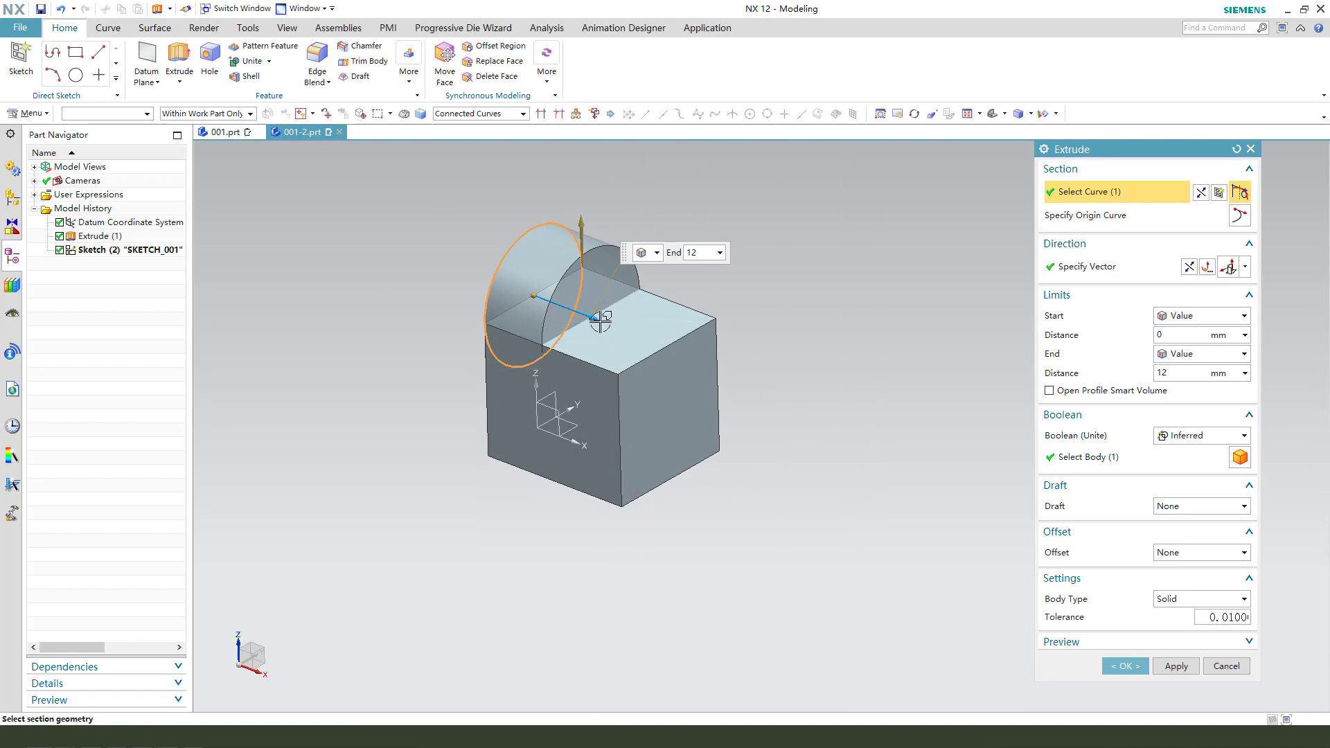
drag(595, 319, 797, 410)
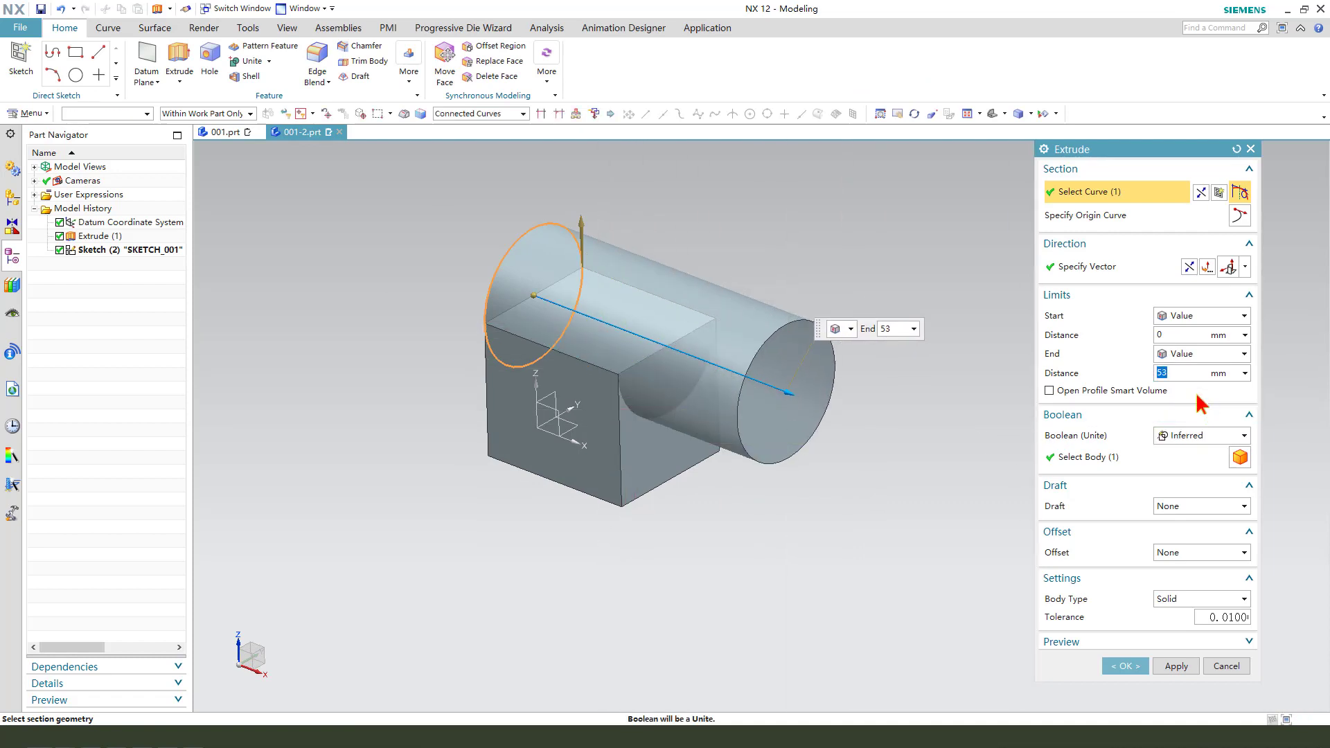
click(234, 133)
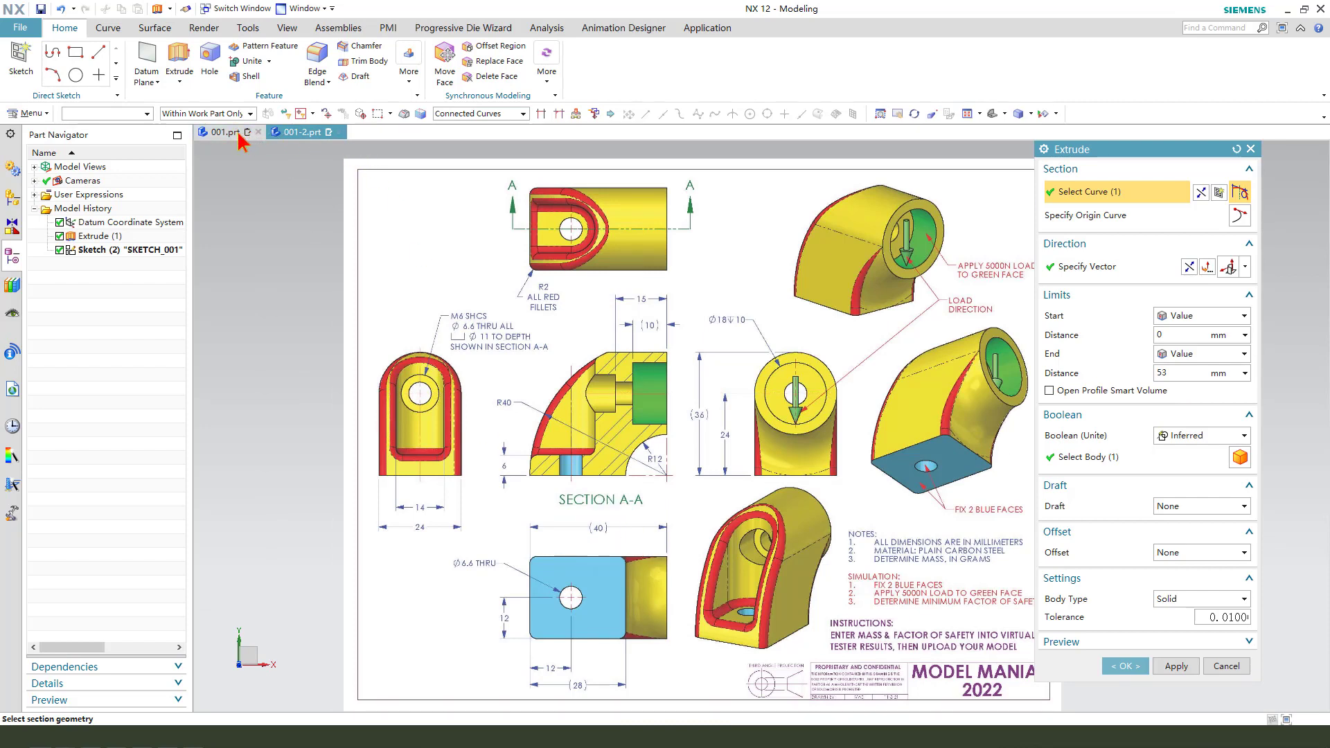
click(305, 133)
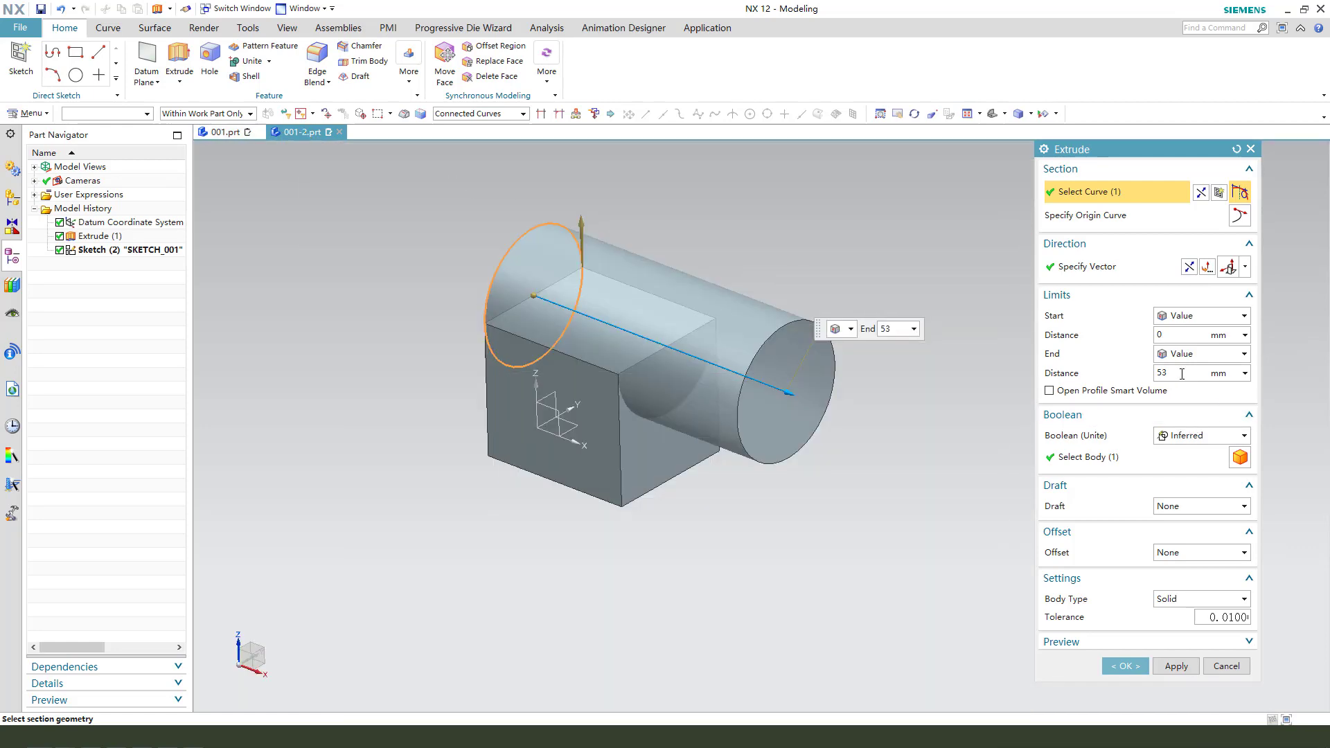
text(40)
click(1186, 435)
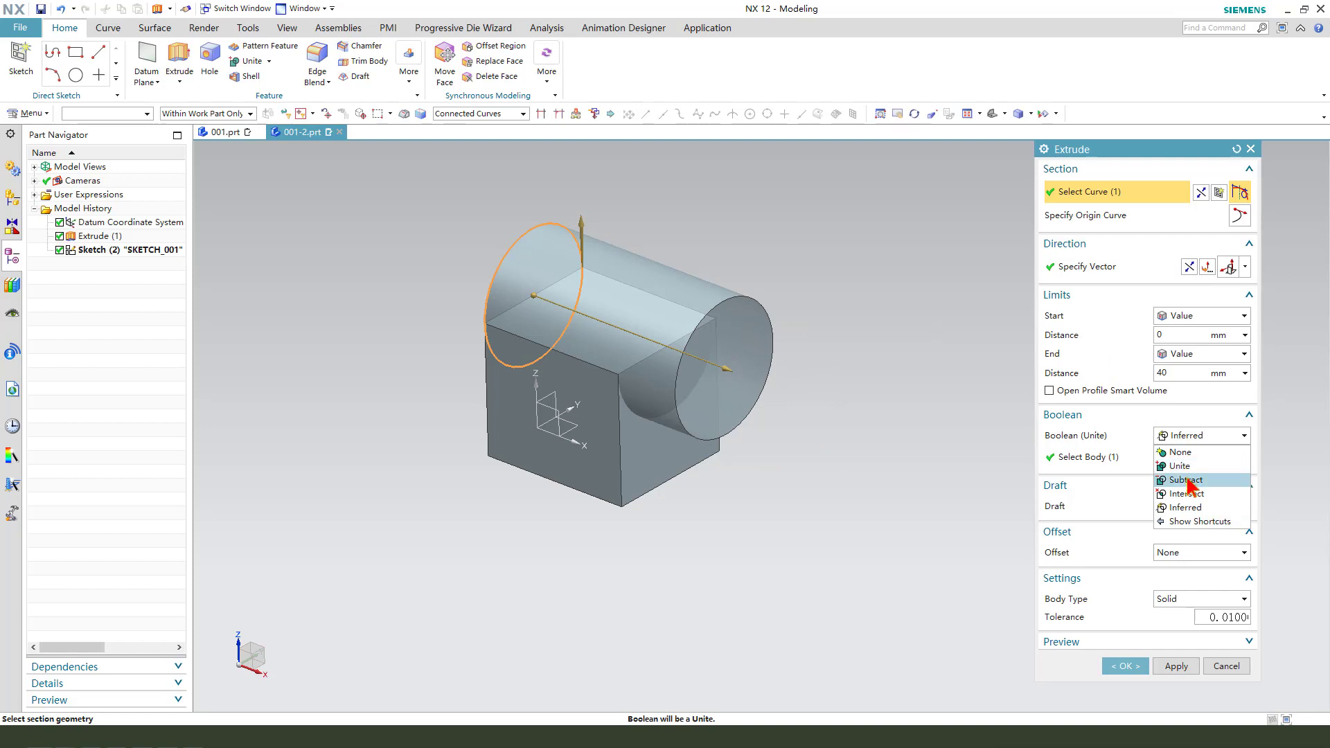
click(1180, 466)
click(1125, 666)
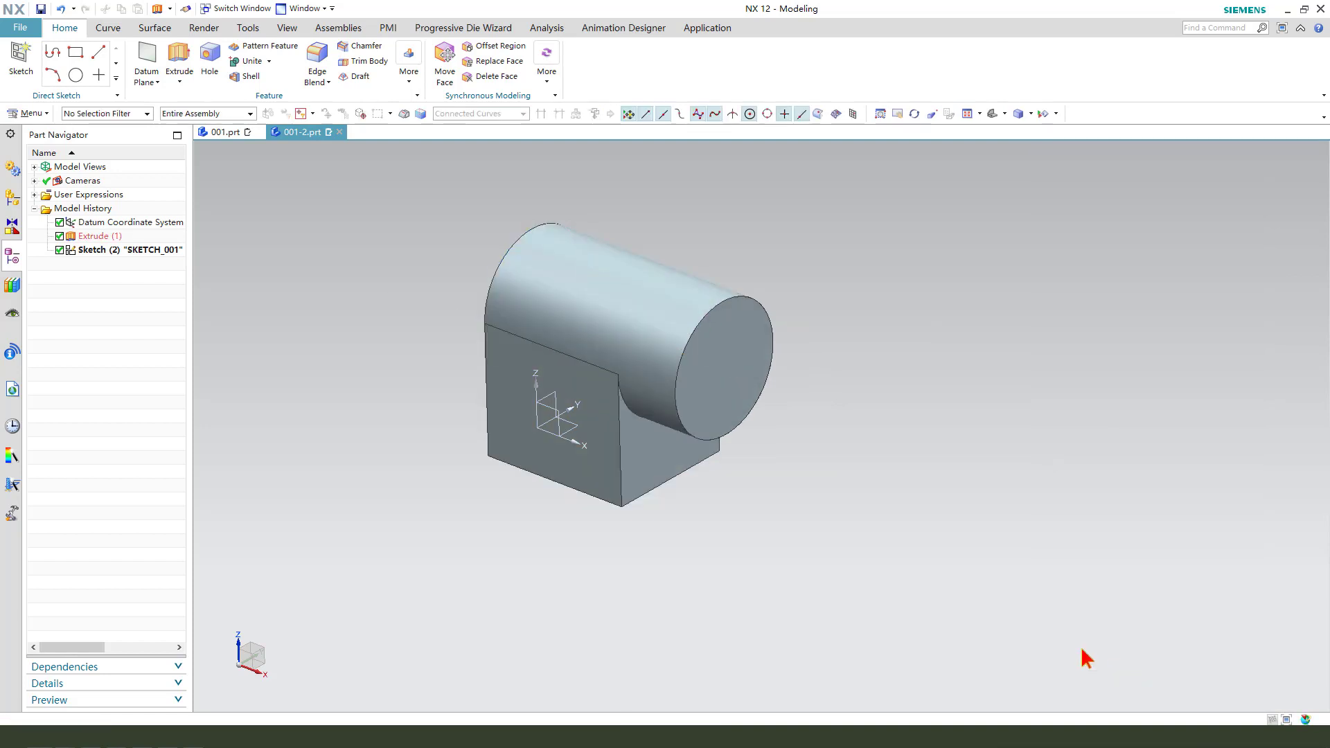
- Apply a 12 mm Edge Blend to the curved edge where the overhanging cylinder meets the block's end face
middle_drag(766, 437, 686, 446)
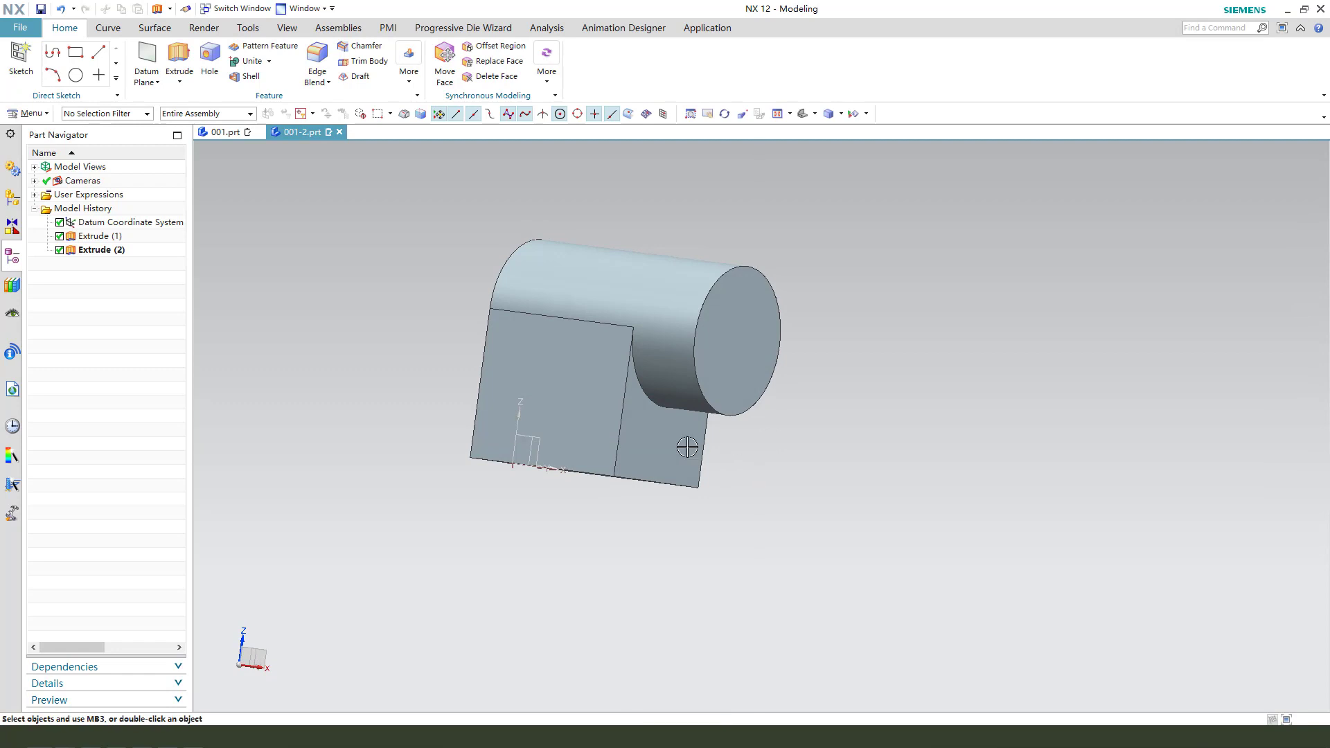
click(318, 68)
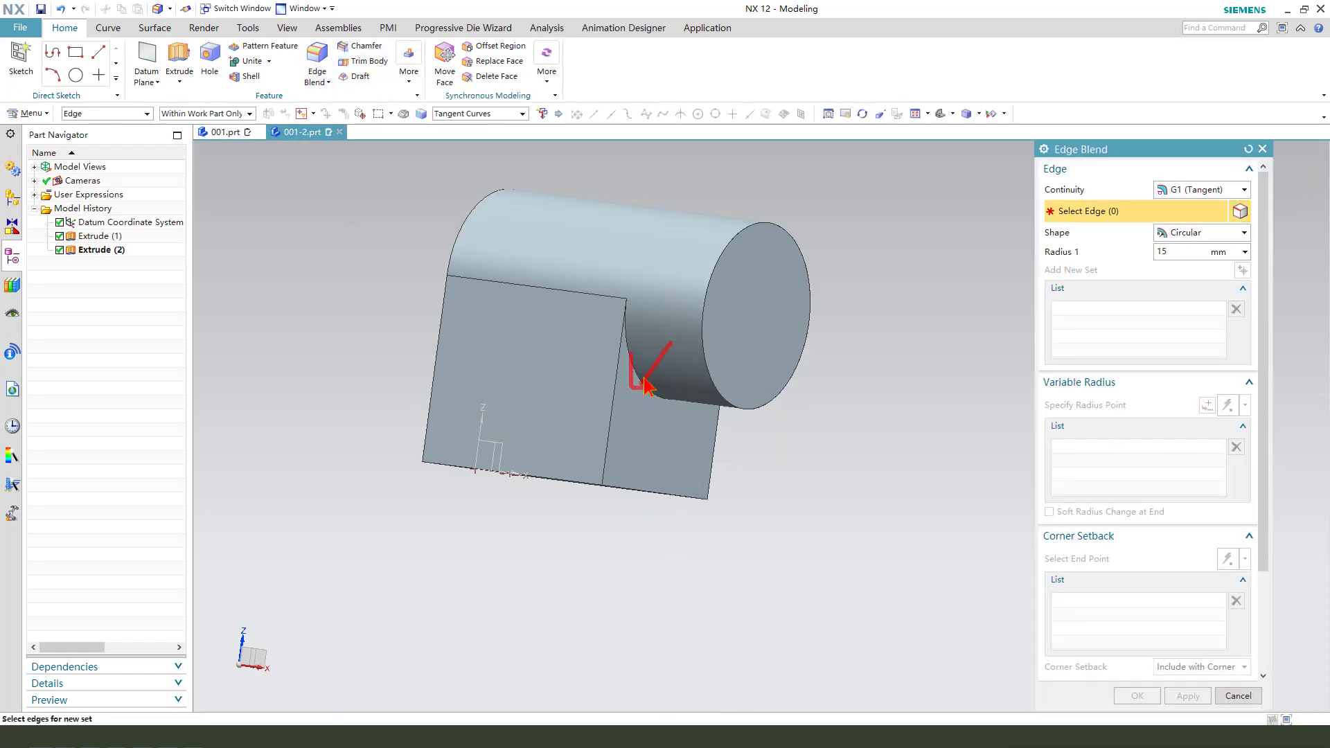
click(654, 390)
text(12)
key(Return)
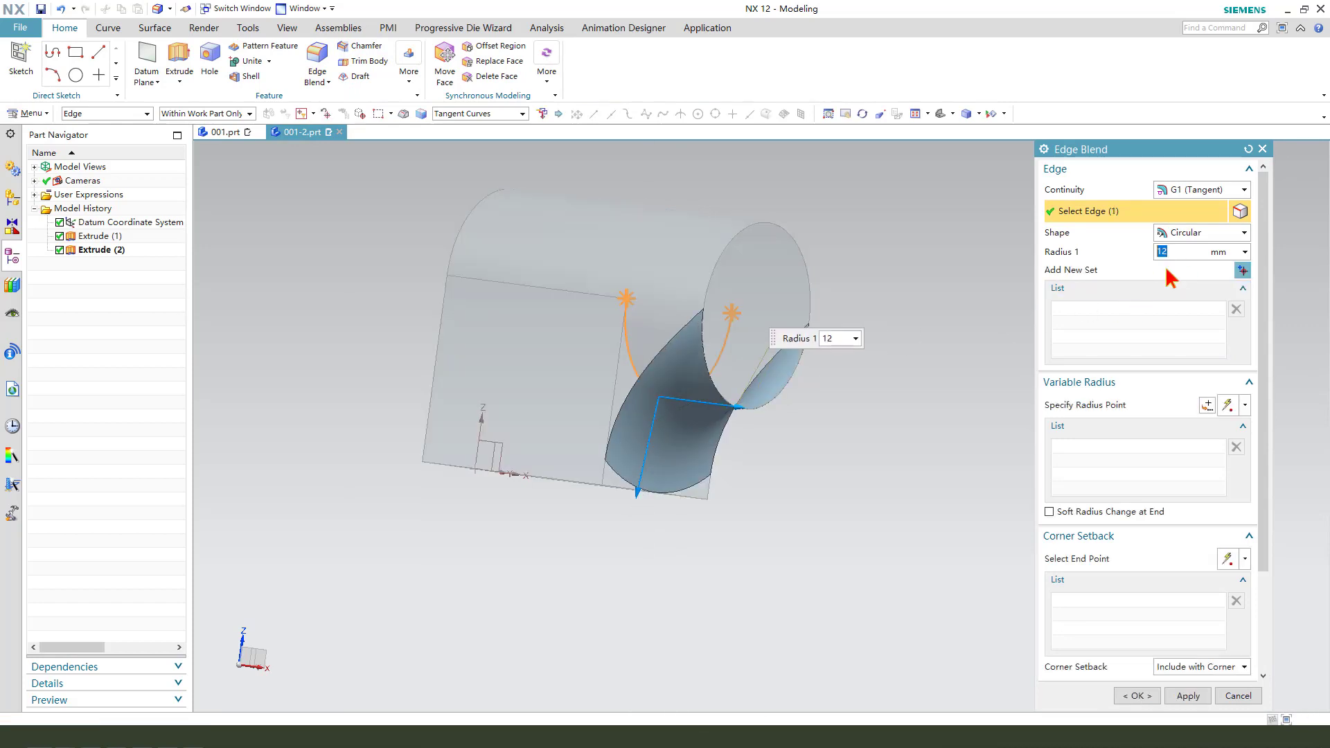
click(1137, 696)
- Start a new Extrude sketch parallel to the XZ plane and draw a circle about 71 mm in diameter, centred below the concave blend
middle_drag(997, 499, 661, 374)
scroll(526, 435, down, 2)
middle_drag(605, 433, 608, 435)
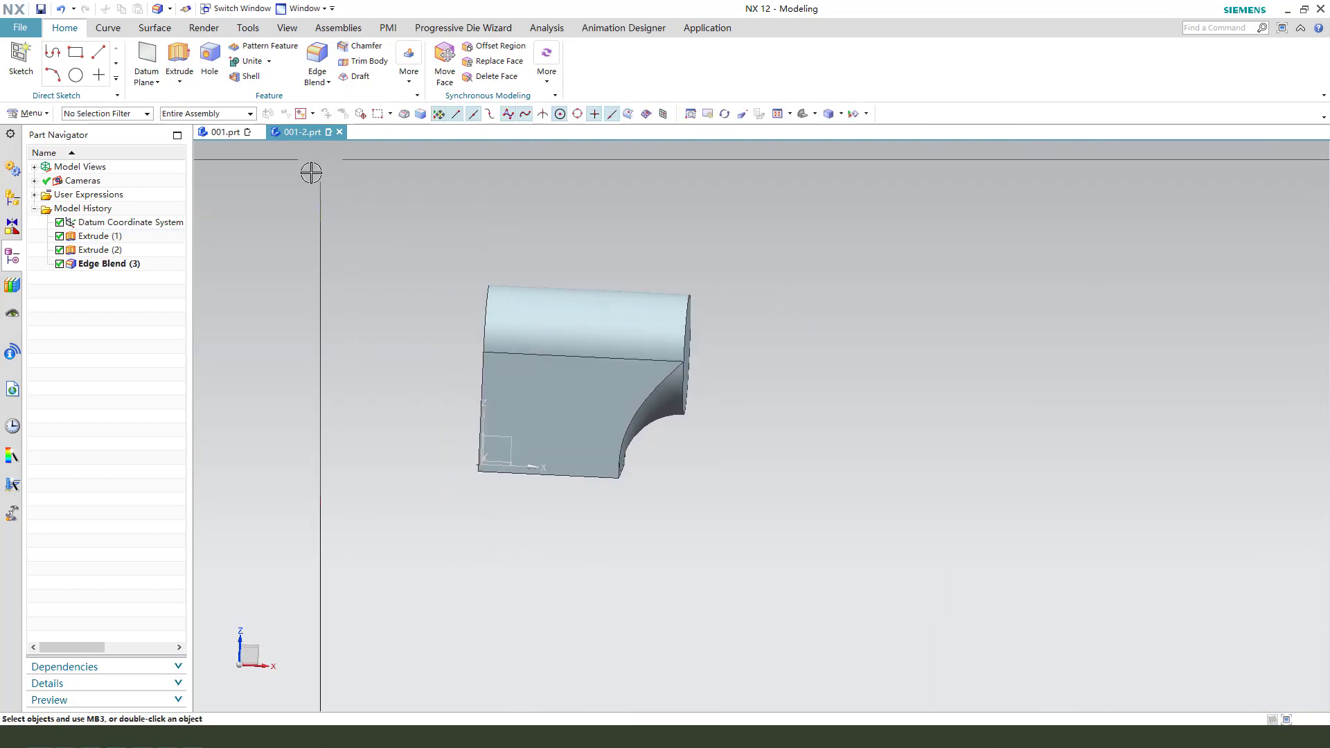
click(178, 66)
middle_drag(570, 463, 513, 433)
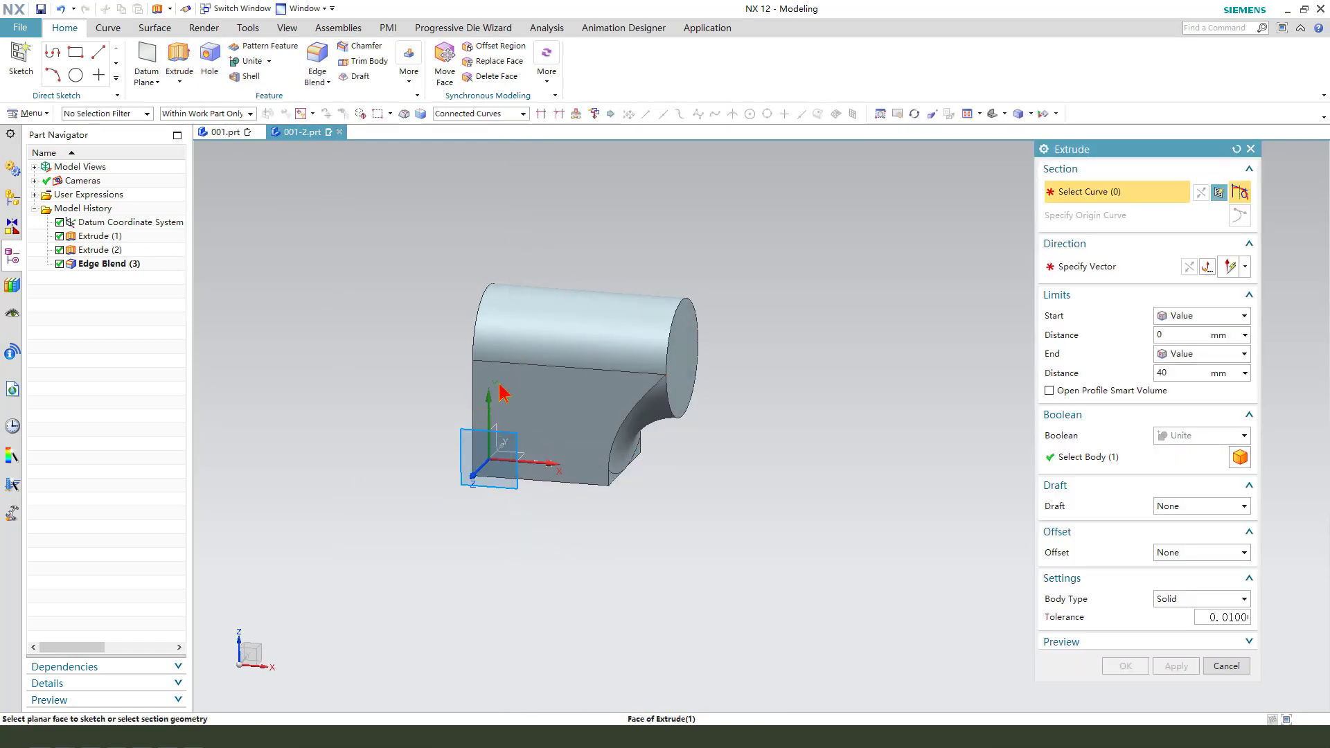
click(539, 464)
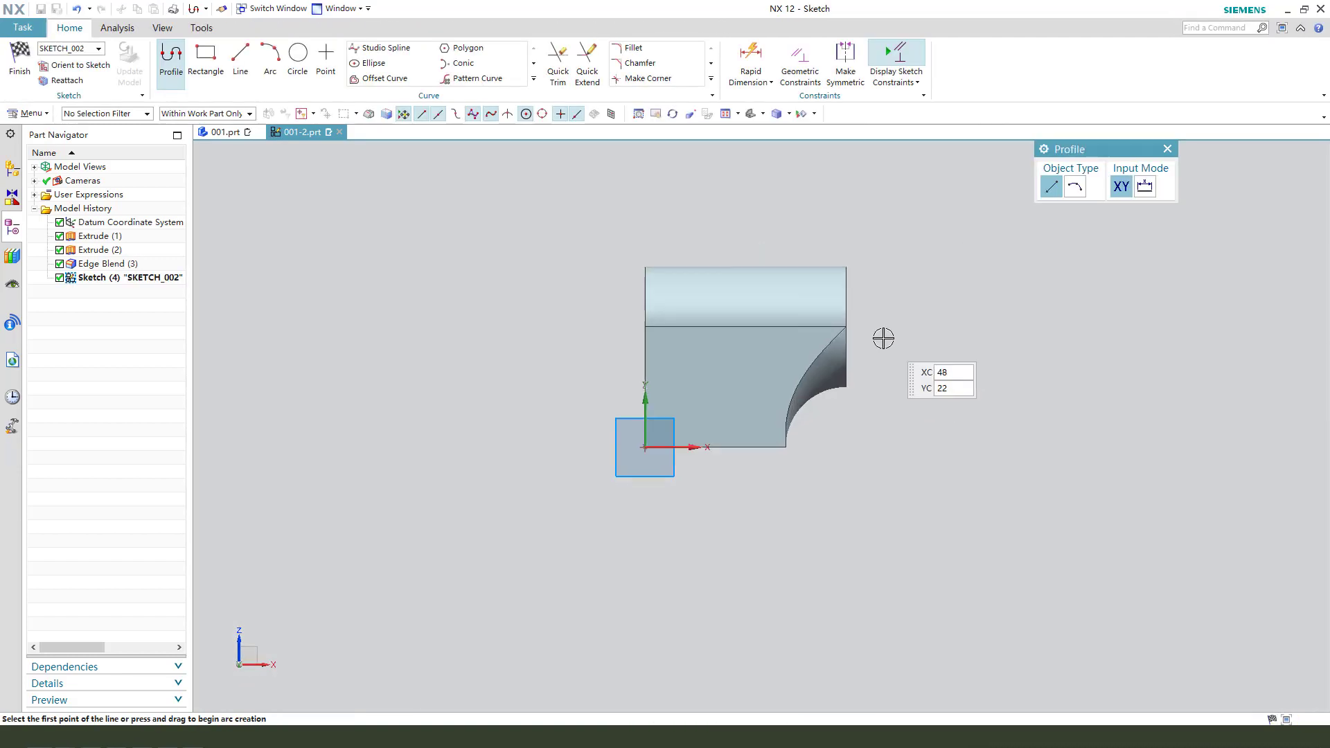
click(298, 61)
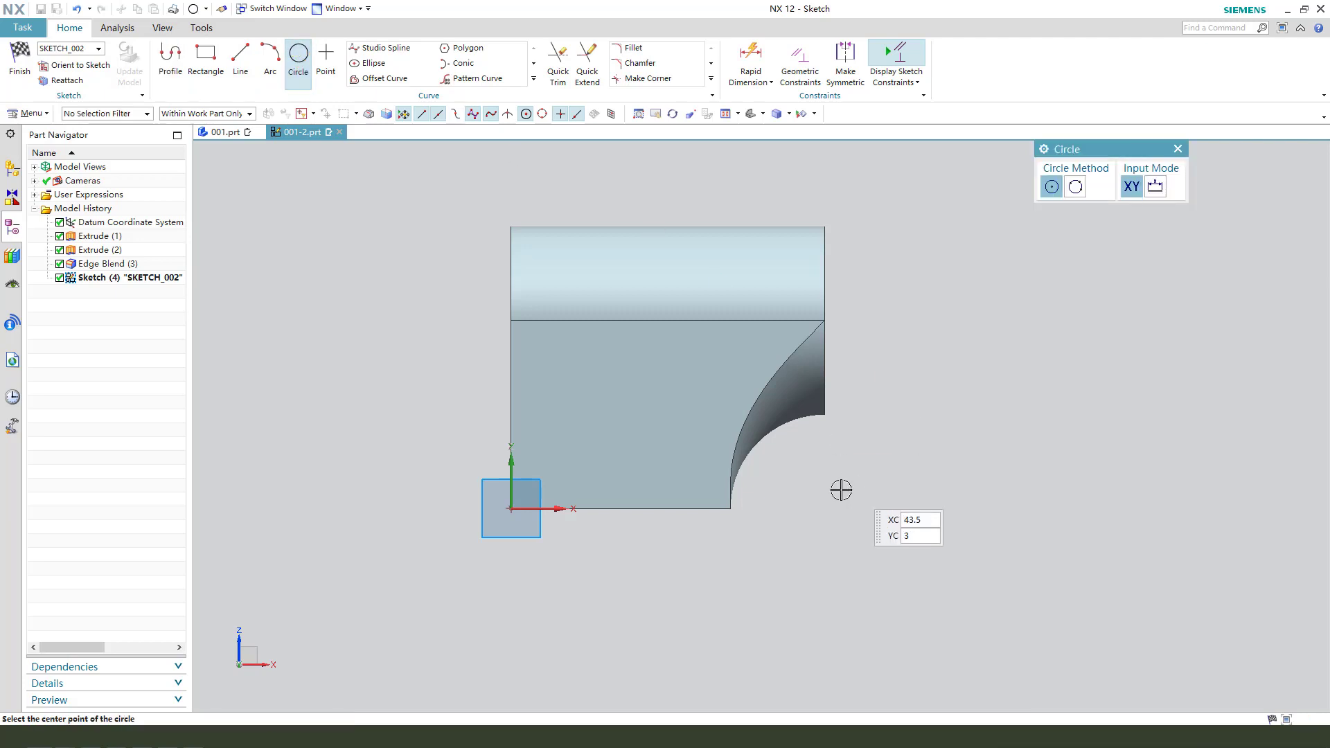
click(804, 485)
scroll(805, 484, down, 2)
click(955, 561)
key(Escape)
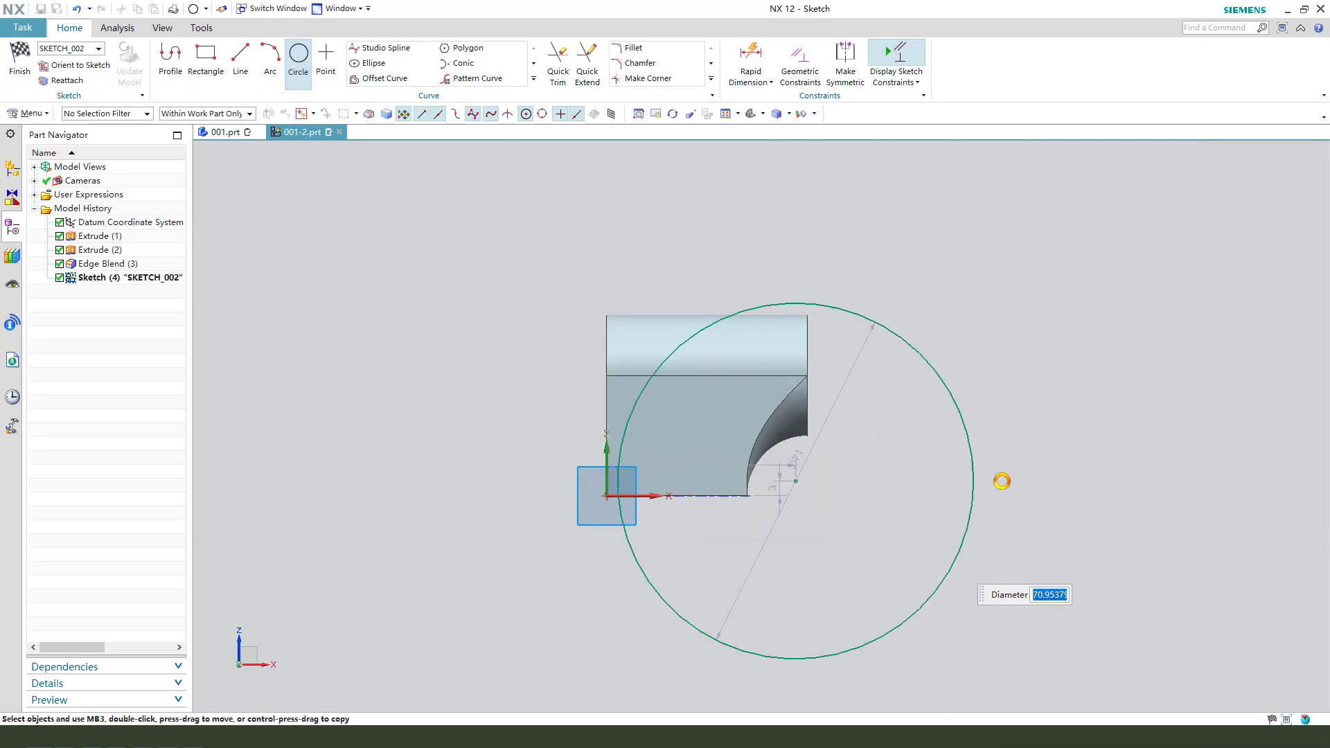
- Make the circle tangent to the sketch's vertical axis and constrain its centre onto the horizontal axis
scroll(790, 475, up, 1)
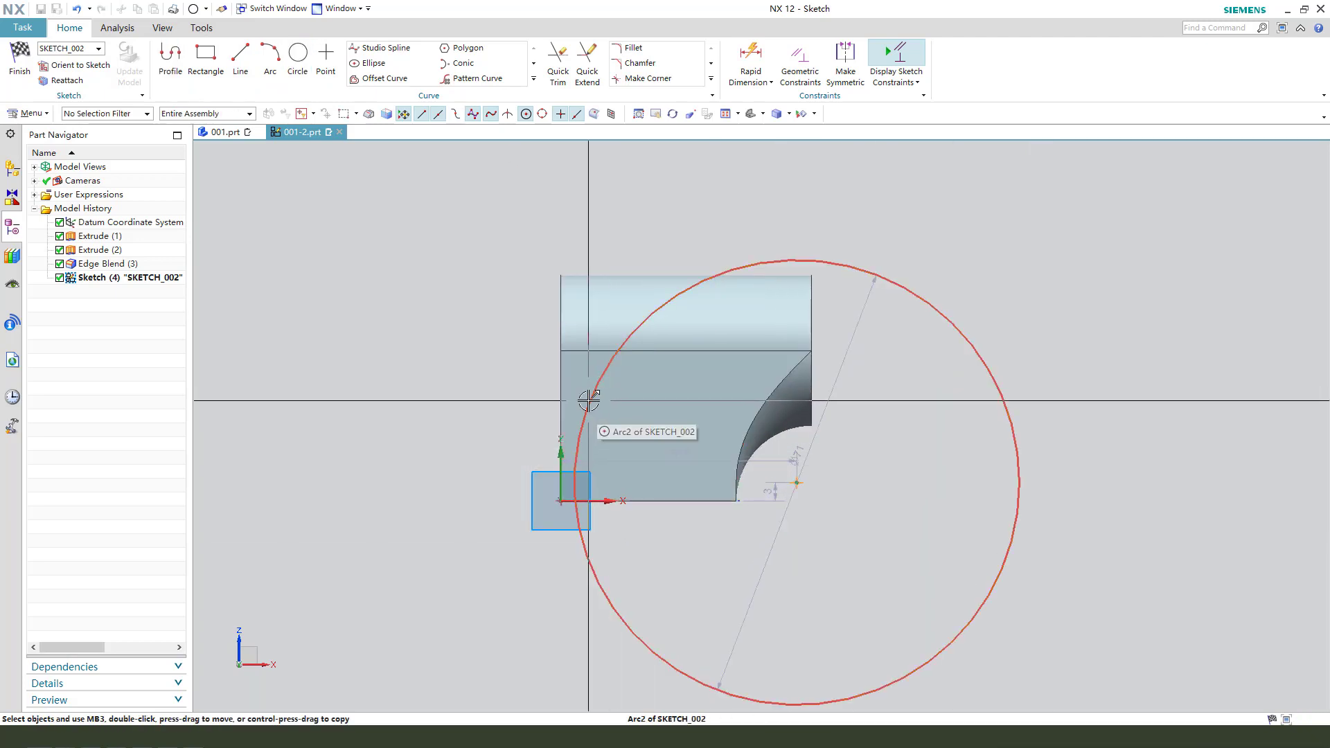
click(591, 402)
click(558, 459)
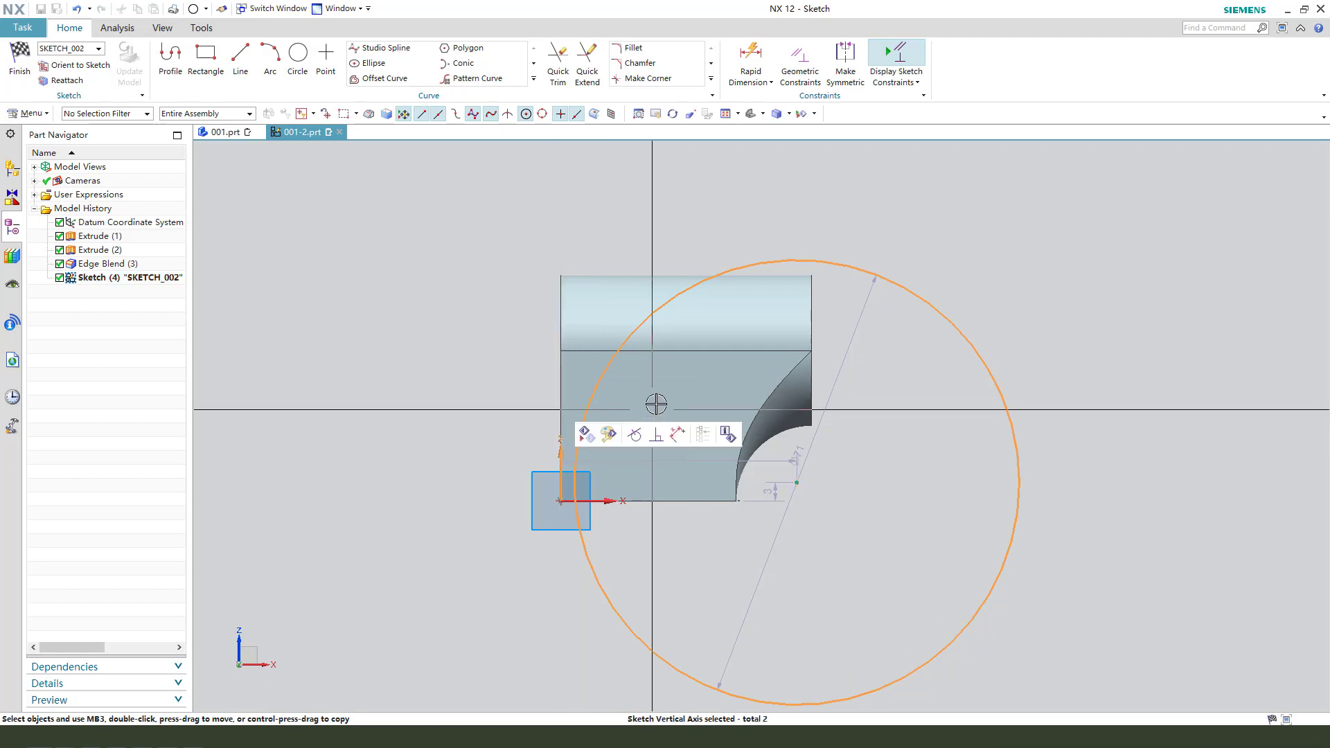
click(632, 434)
scroll(493, 358, down, 2)
scroll(681, 475, up, 1)
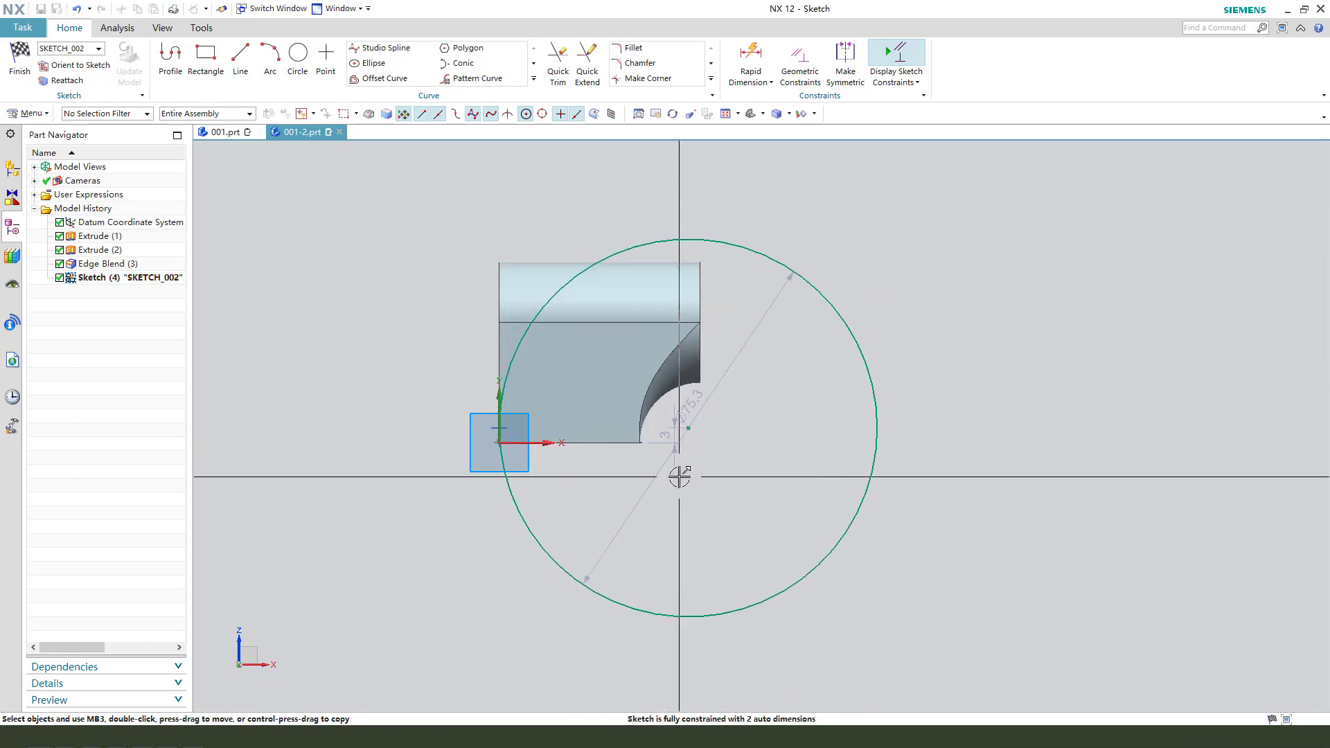
click(689, 429)
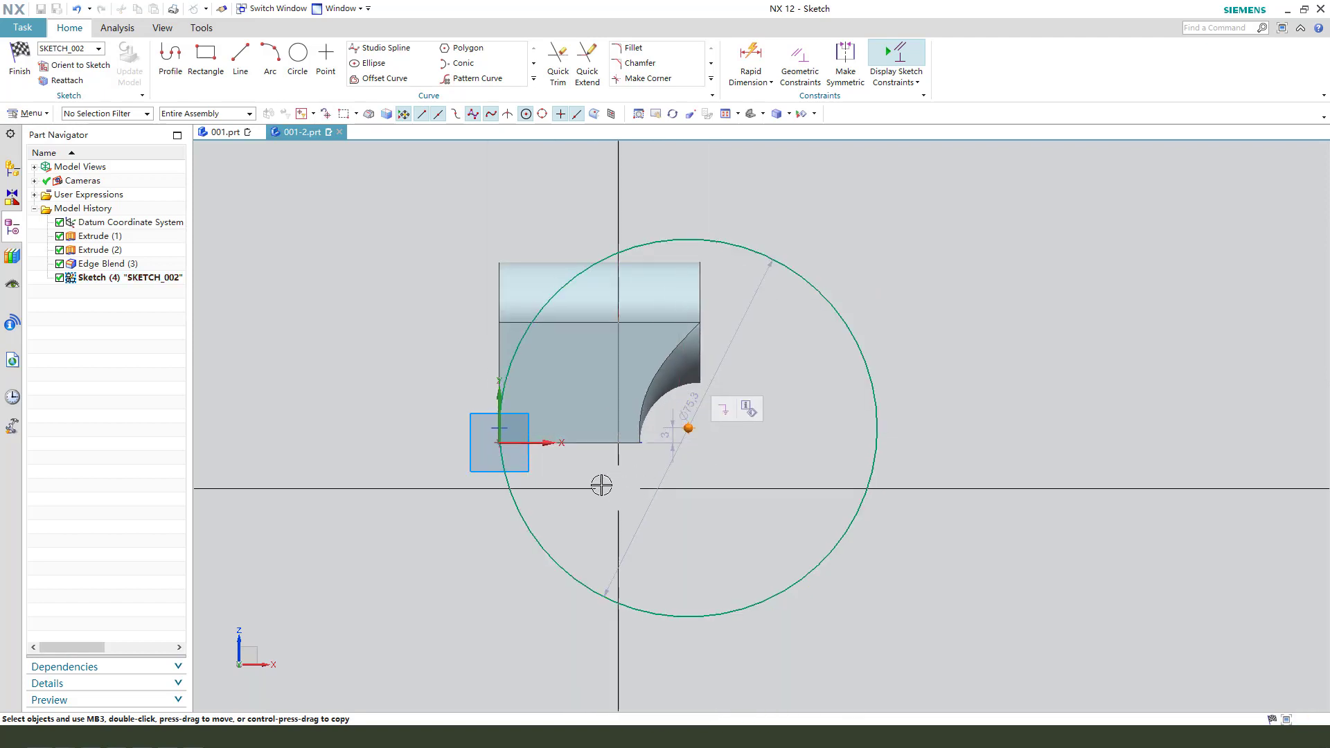
click(546, 443)
click(586, 432)
scroll(686, 451, down, 1)
- Dimension the circle's diameter as 80 mm
click(699, 437)
click(869, 311)
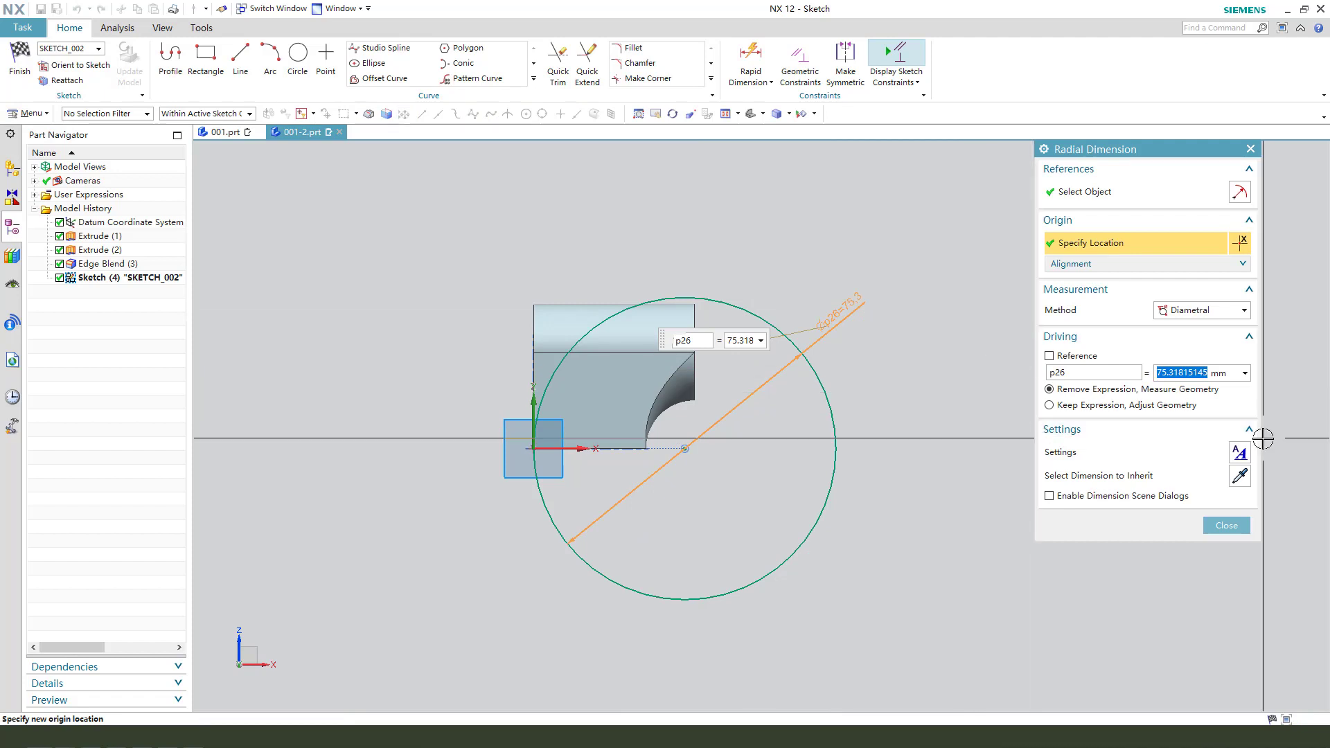
key(Return)
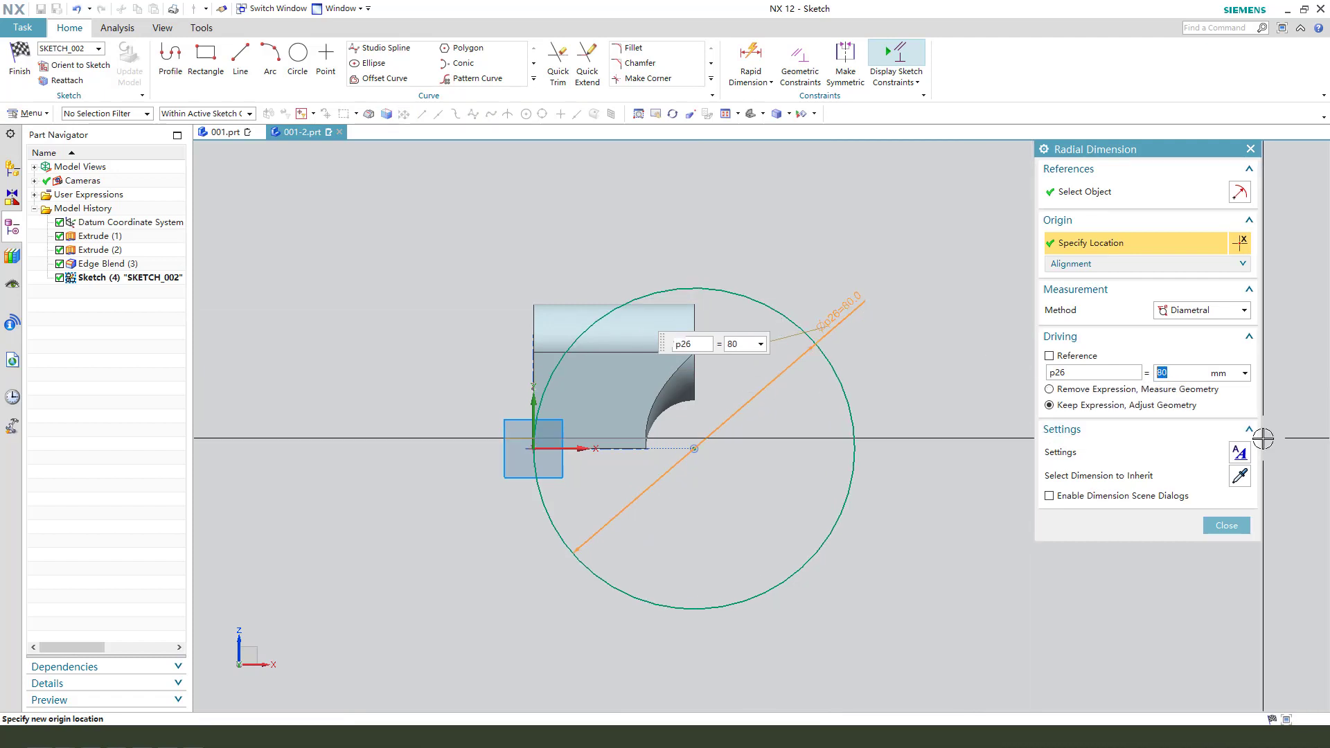
middle_click(1119, 411)
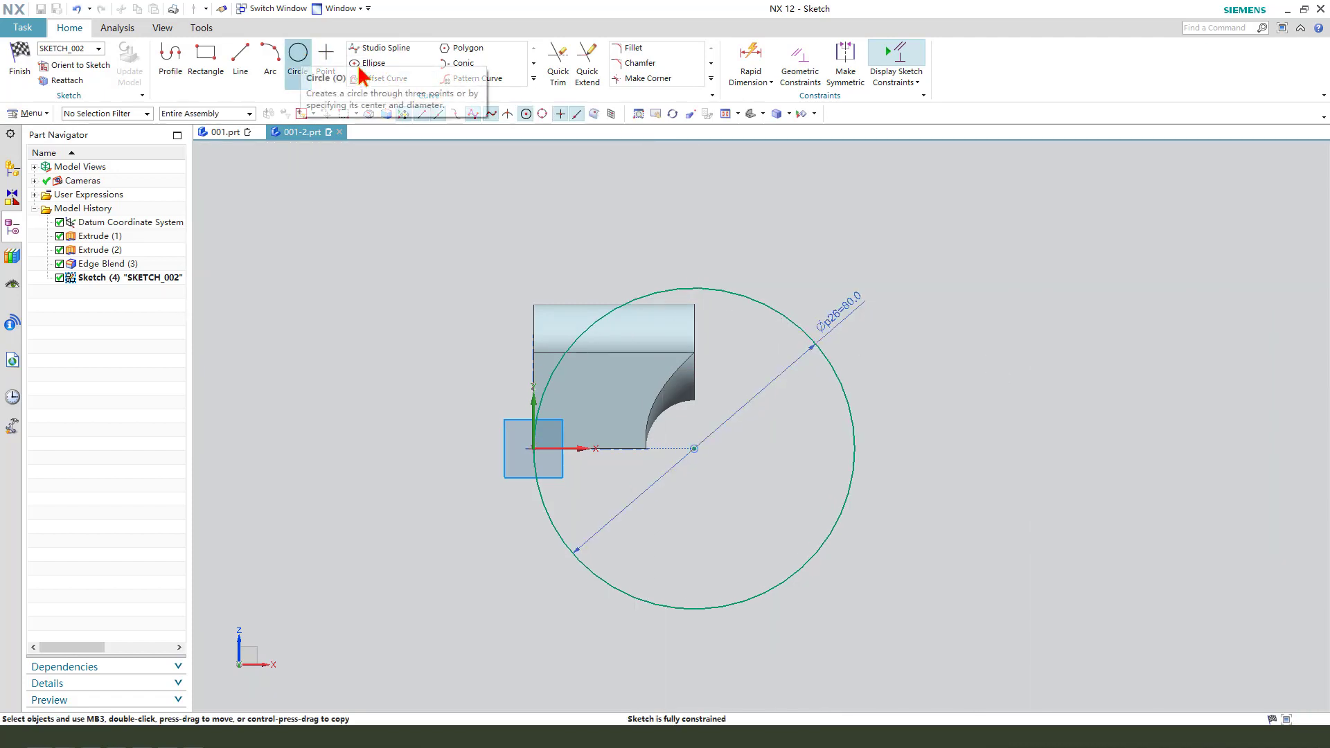
- Draw a second circle about 196 mm in diameter, concentric with the 80 mm circle and enclosing the whole block
click(303, 59)
click(760, 303)
scroll(794, 281, down, 2)
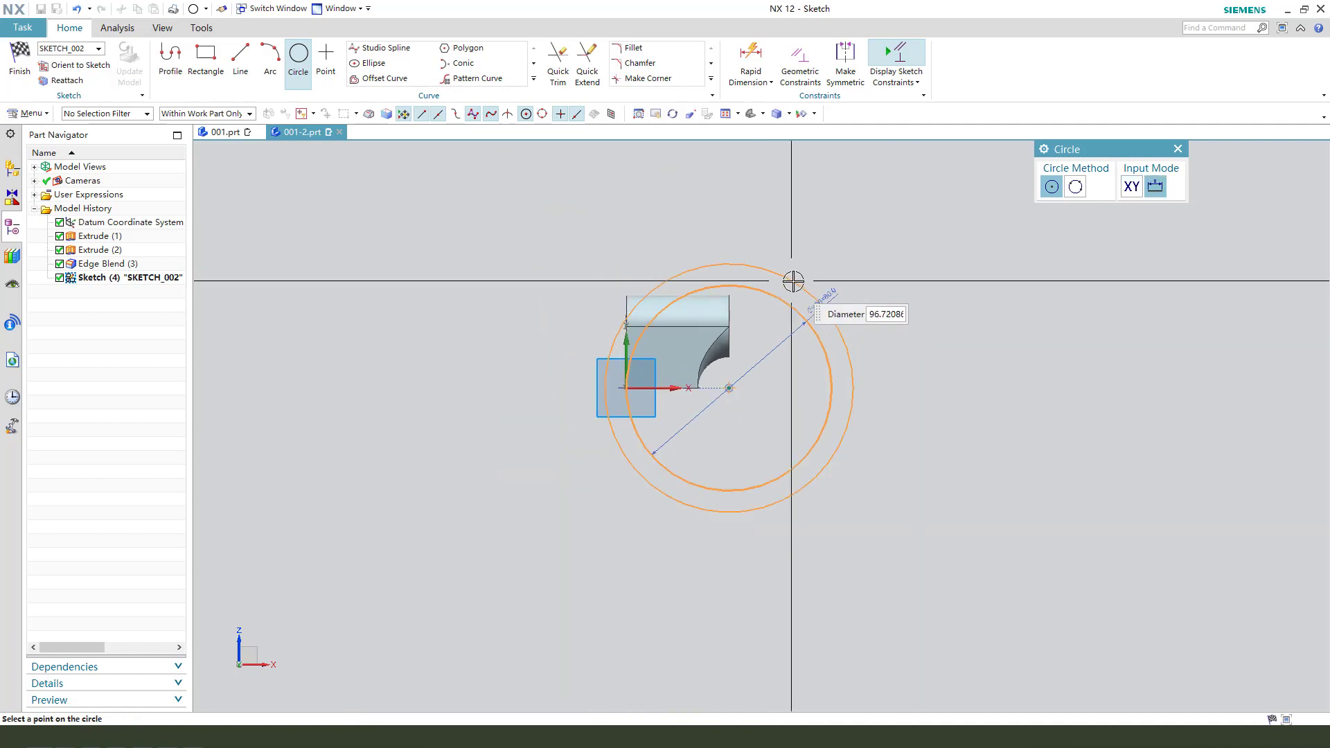
click(946, 261)
scroll(594, 330, down, 2)
key(Escape)
drag(688, 253, 861, 297)
double_click(871, 297)
key(Escape)
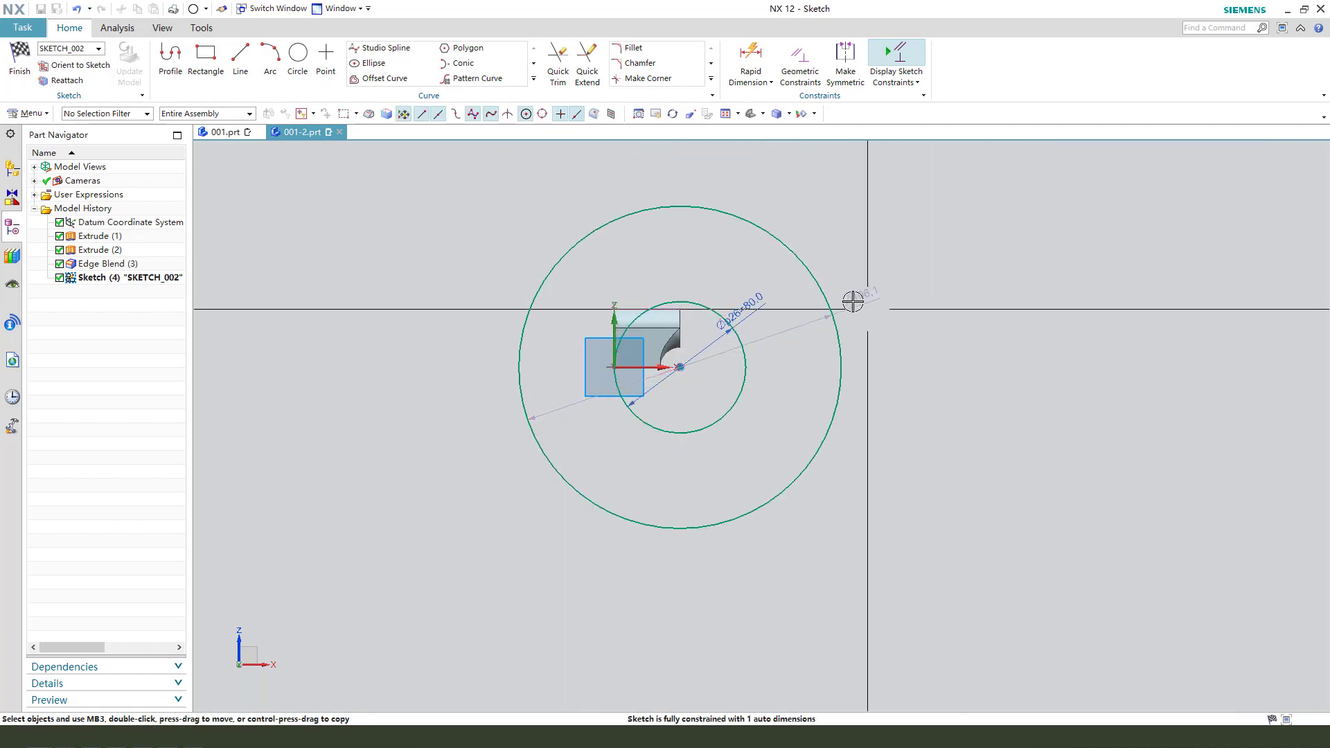
scroll(853, 301, up, 2)
scroll(598, 404, down, 1)
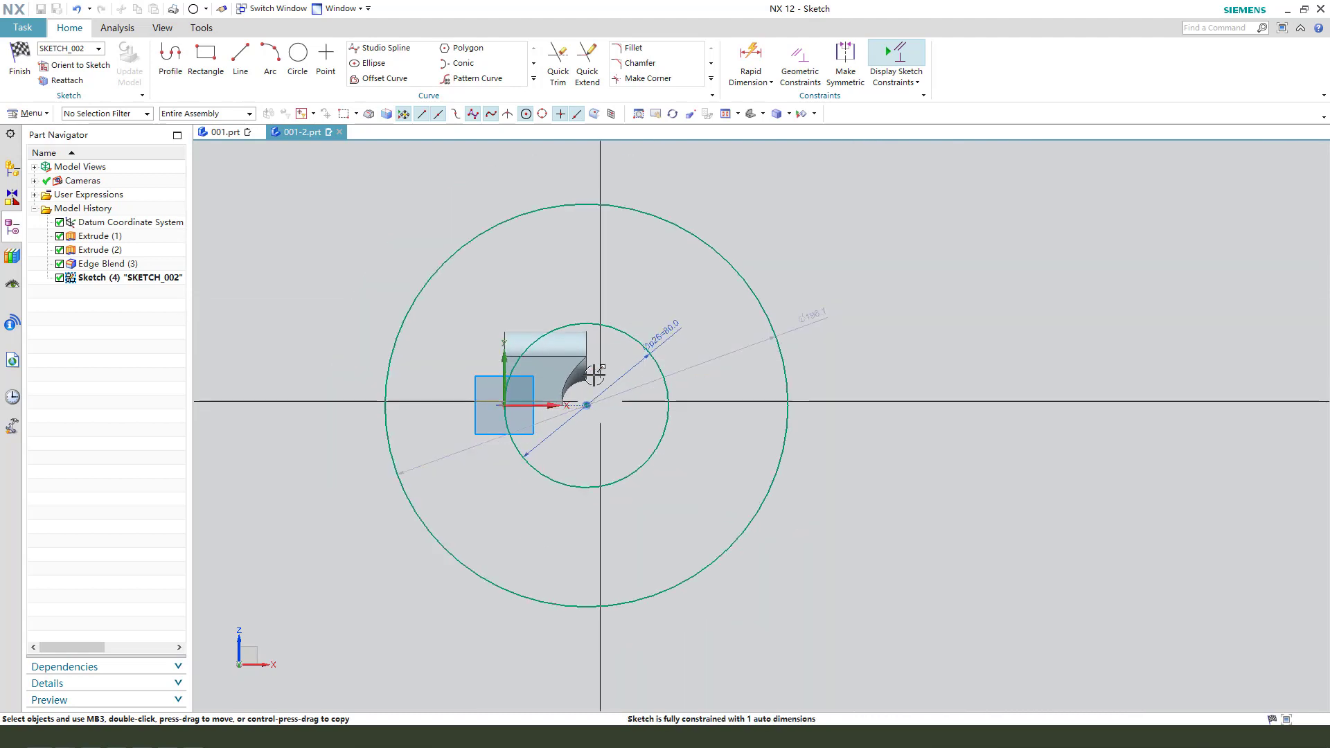
- Finish the sketch and extrude the ring symmetrically by 50 mm, subtracting it from the bracket body
click(35, 72)
key(x)
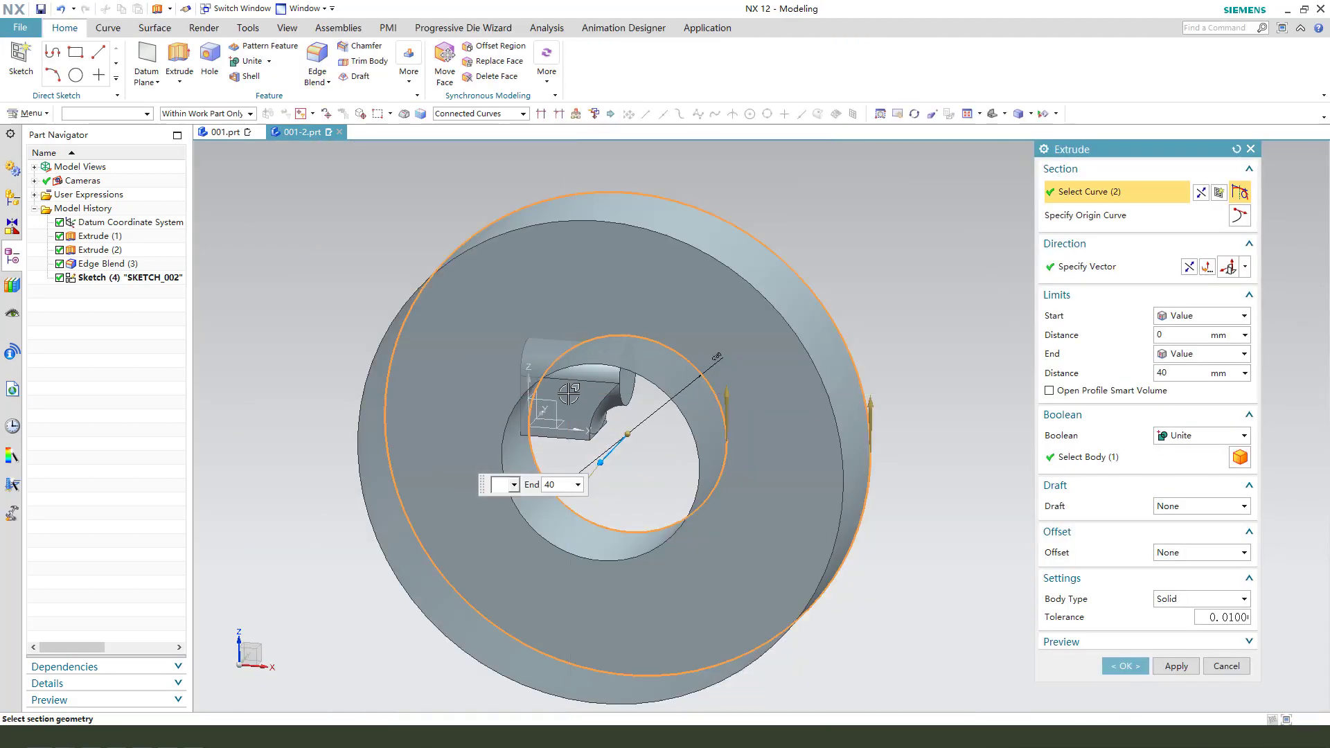
middle_drag(569, 393, 758, 359)
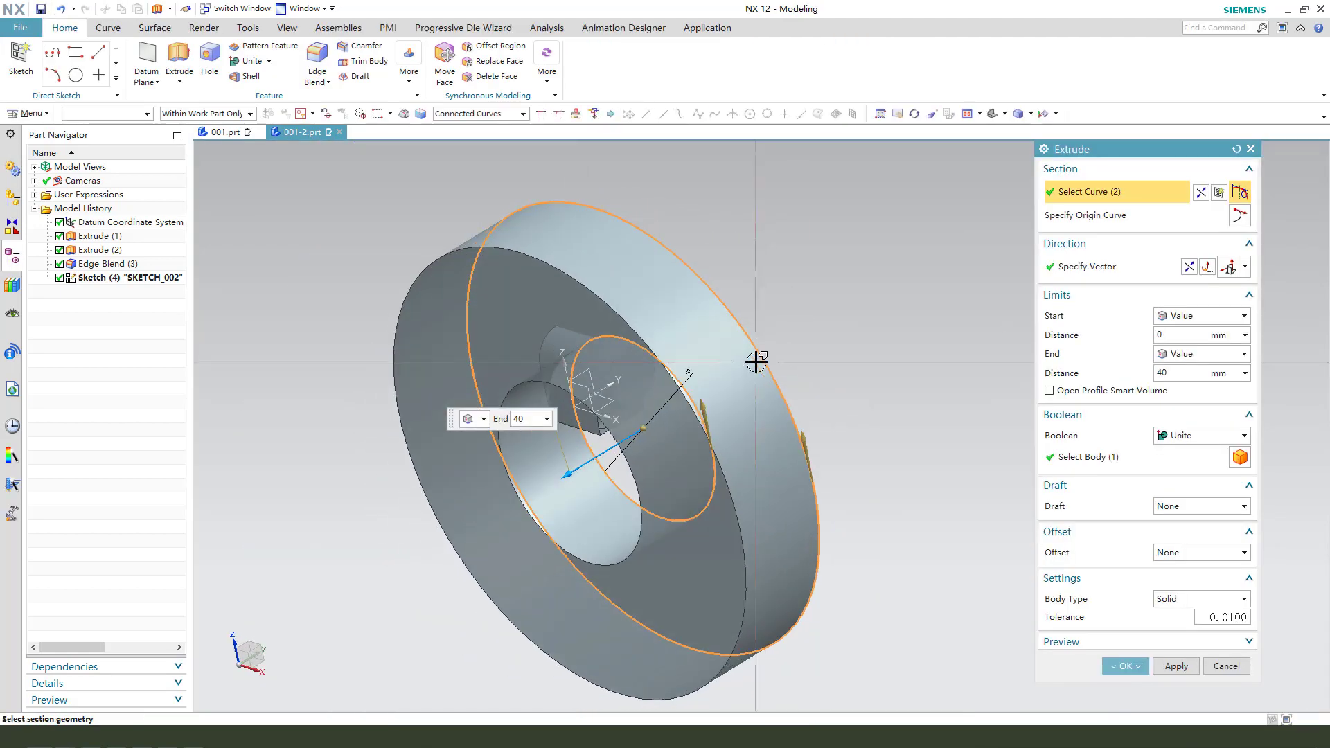
click(1187, 444)
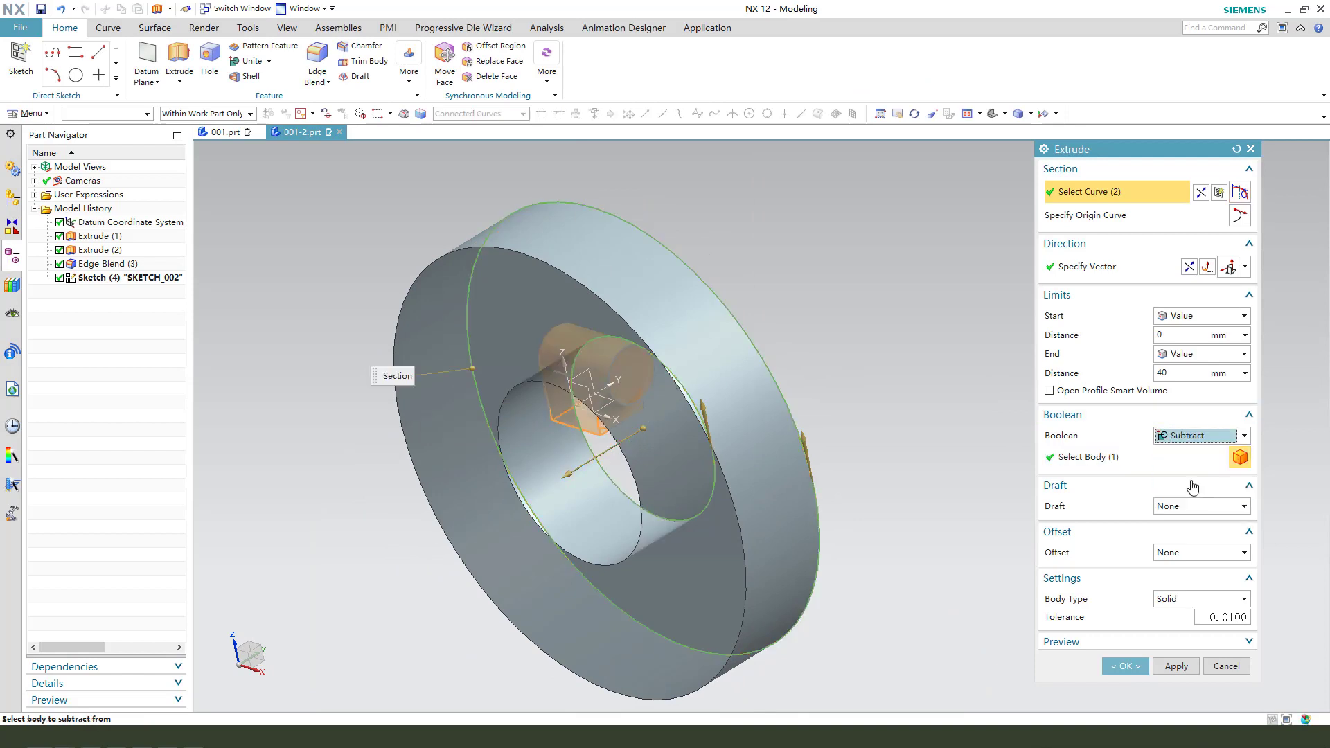
click(1196, 354)
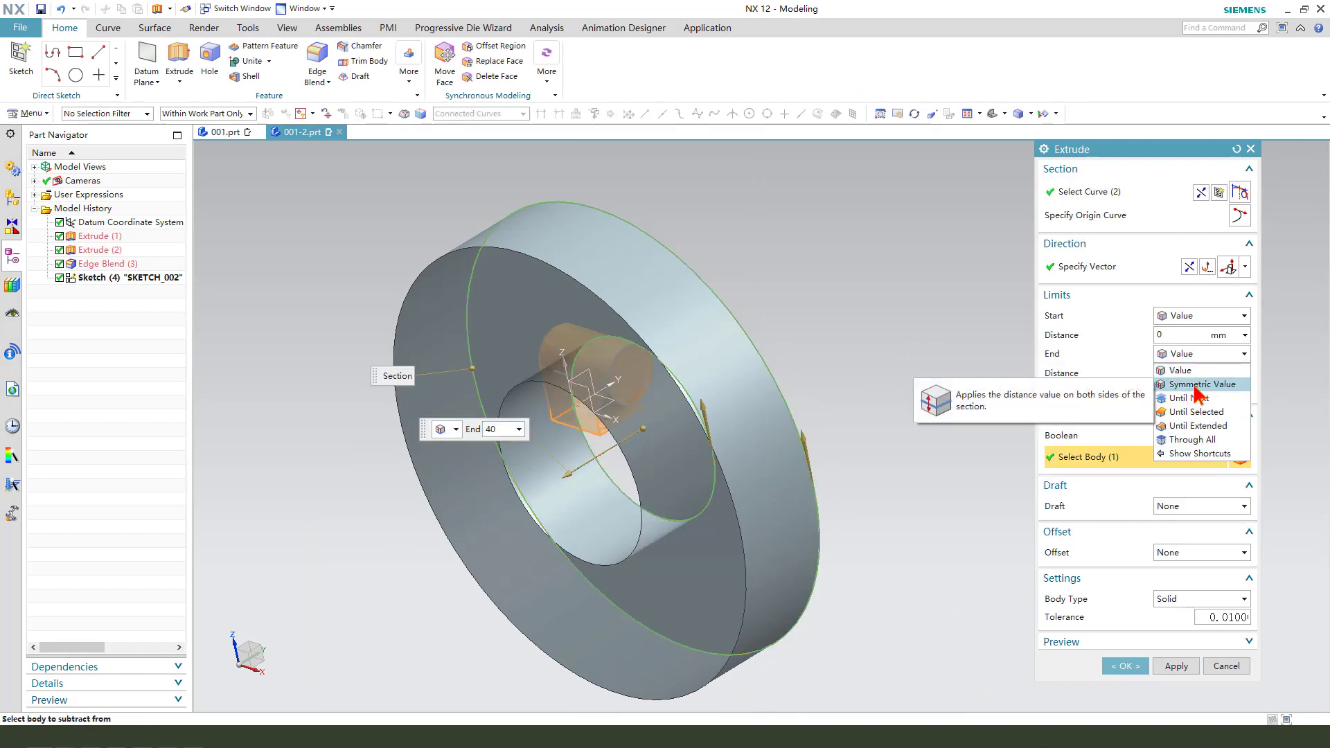
click(1195, 385)
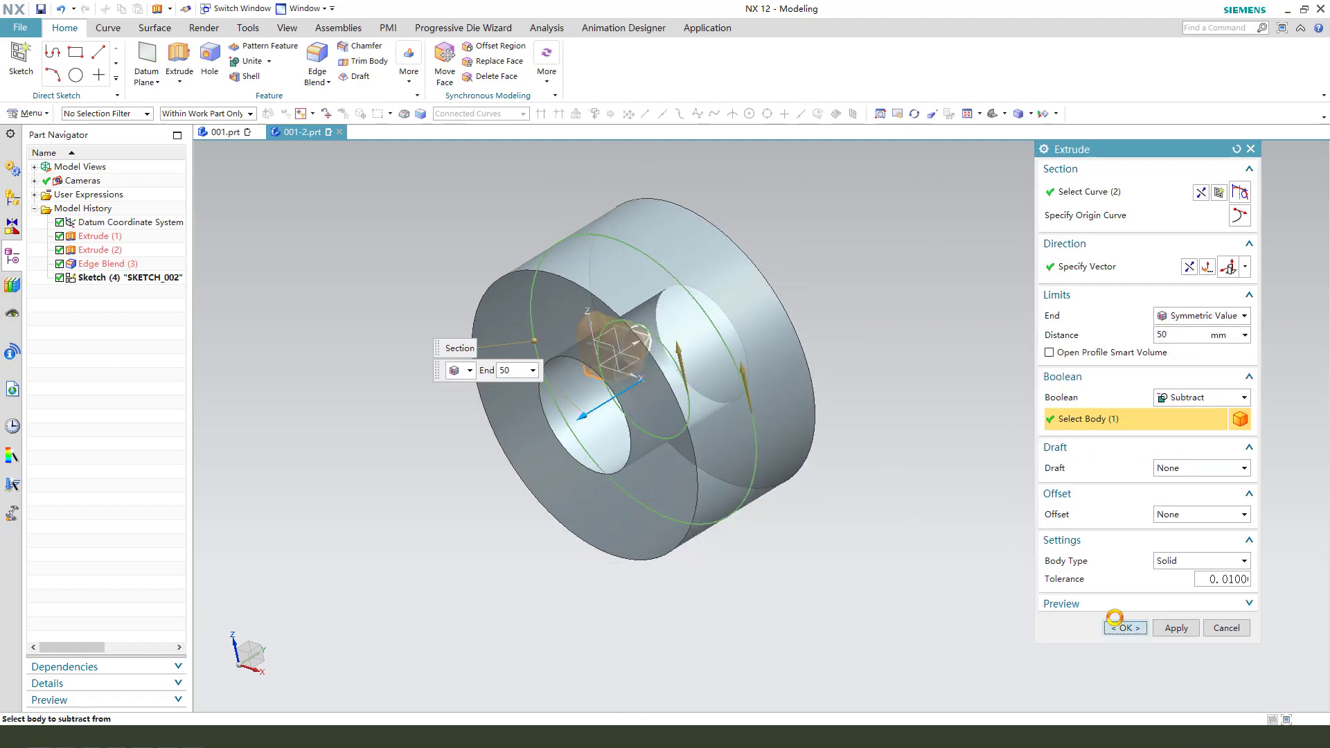
middle_click(1080, 592)
- Check the recess dimensions in the reference drawing and start a new Extrude sketch on the bracket's base plane
mouse_move(762, 366)
middle_down()
mouse_move(873, 365)
mouse_move(439, 214)
middle_up()
click(225, 131)
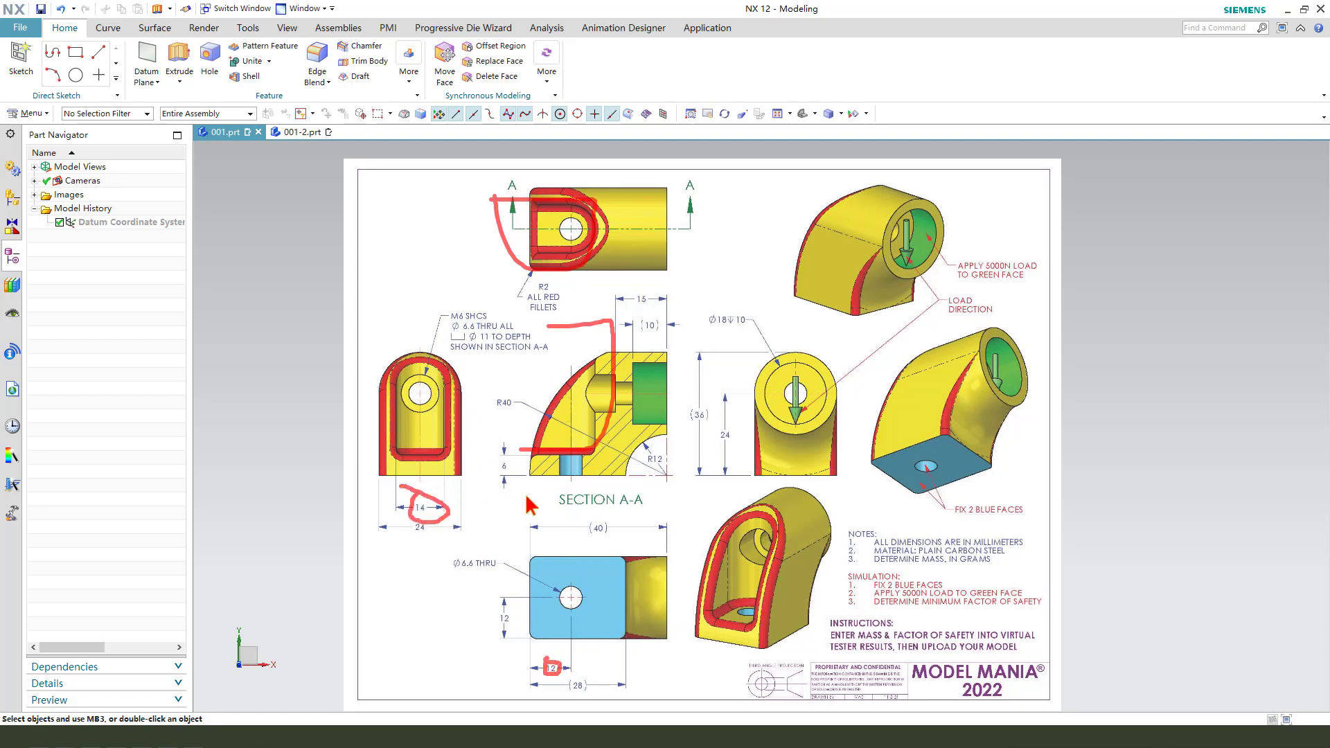
click(301, 132)
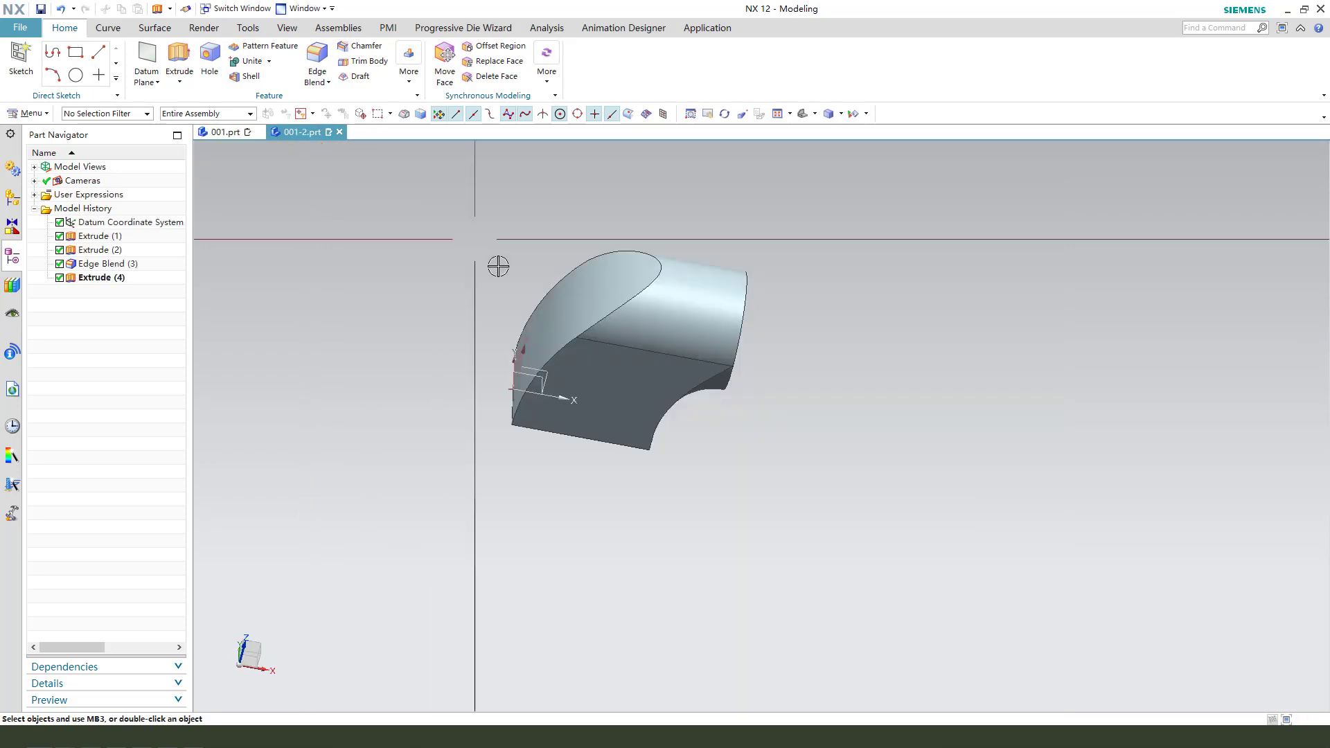
click(179, 57)
middle_drag(672, 455, 610, 372)
scroll(610, 371, up, 1)
click(573, 362)
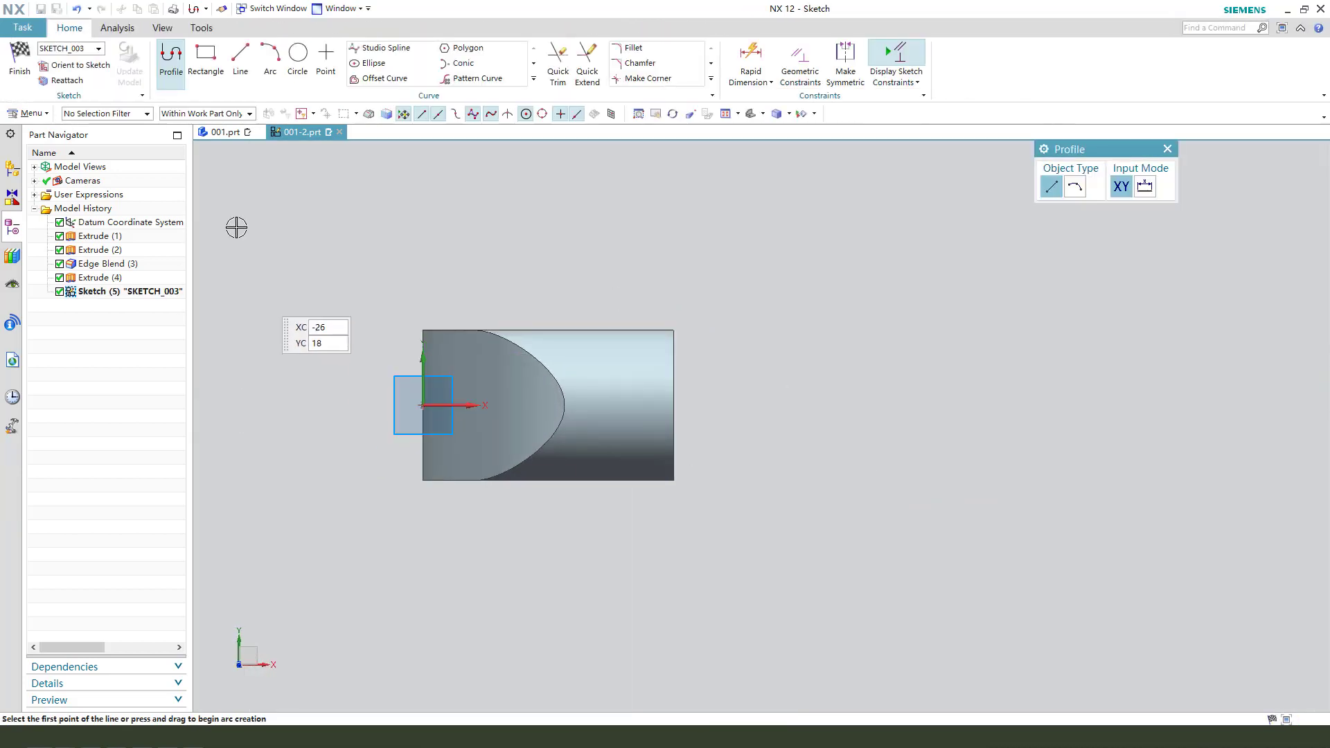
- Draw a rectangle about 36.5 mm long and 14.5 mm wide that overhangs the bracket's curved end
click(219, 76)
click(348, 356)
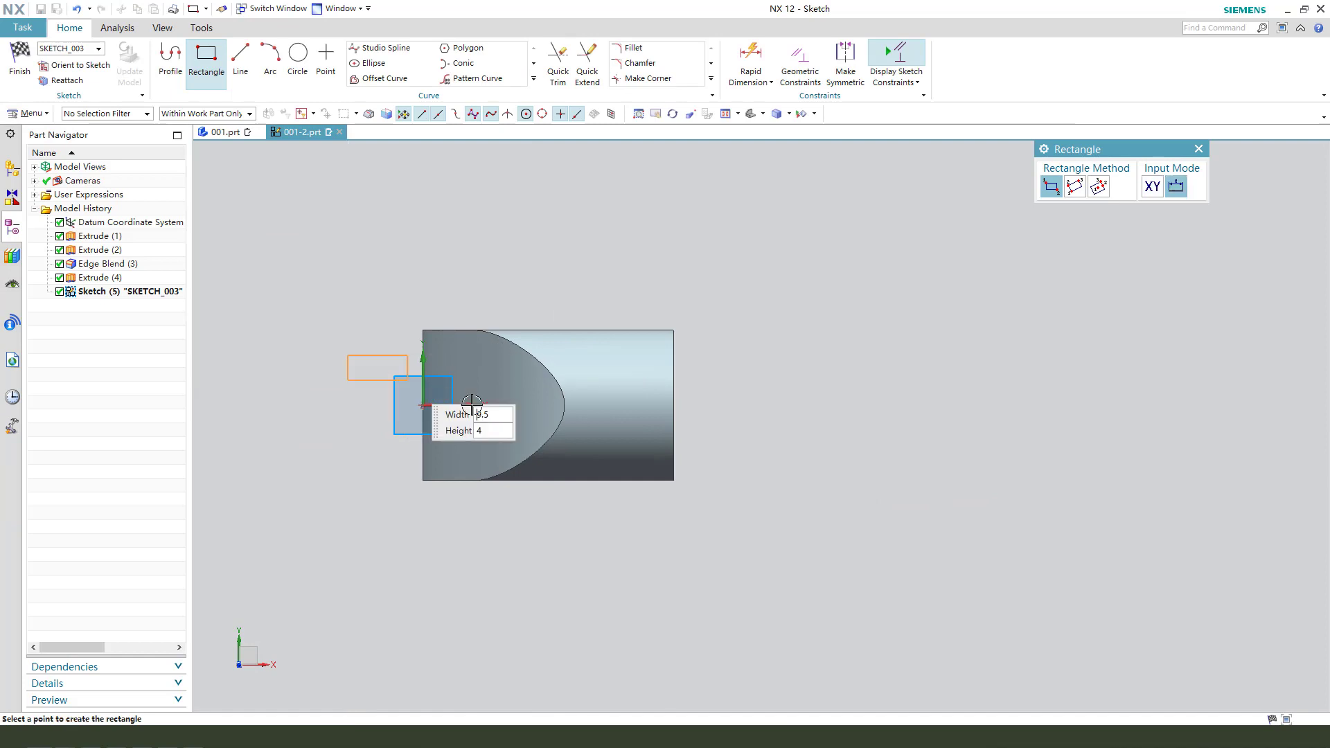
click(577, 444)
key(Escape)
scroll(388, 390, up, 2)
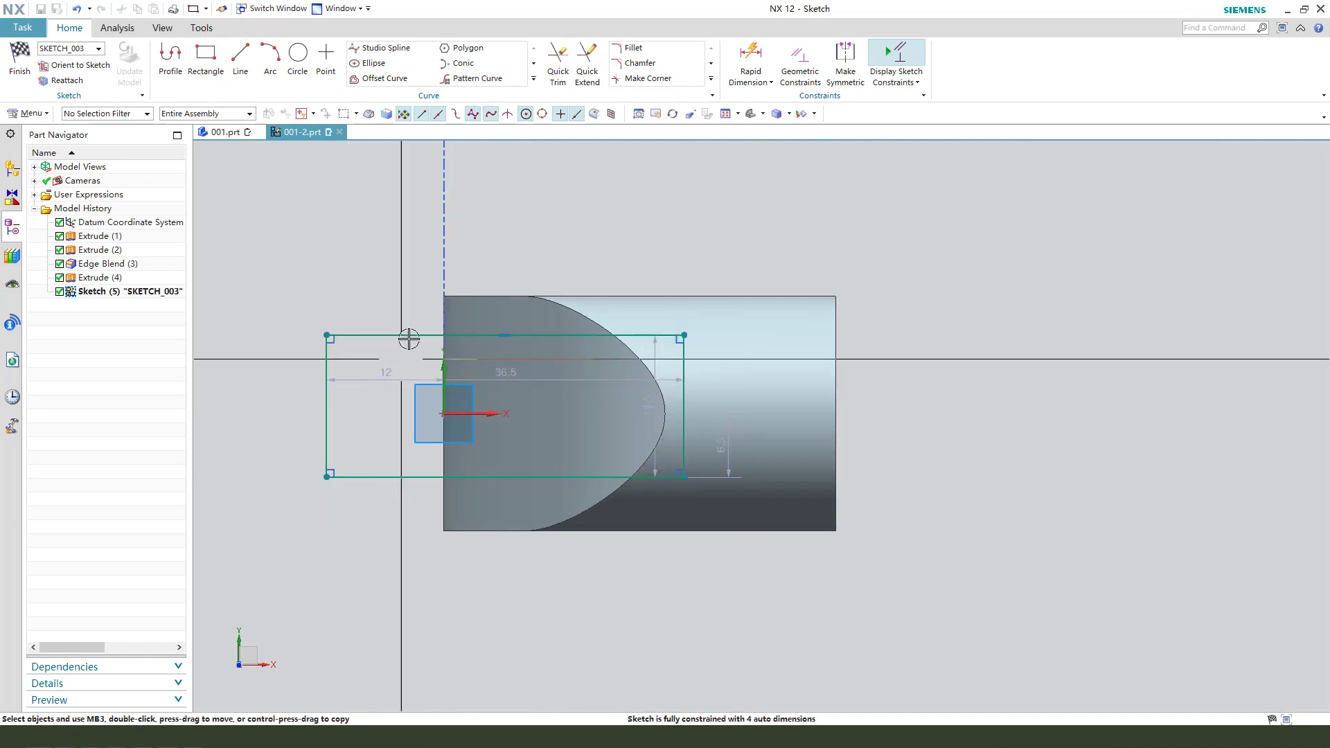
- Draw a circle centred on the midpoint of the rectangle's inner short edge and passing through that edge's corners
click(298, 59)
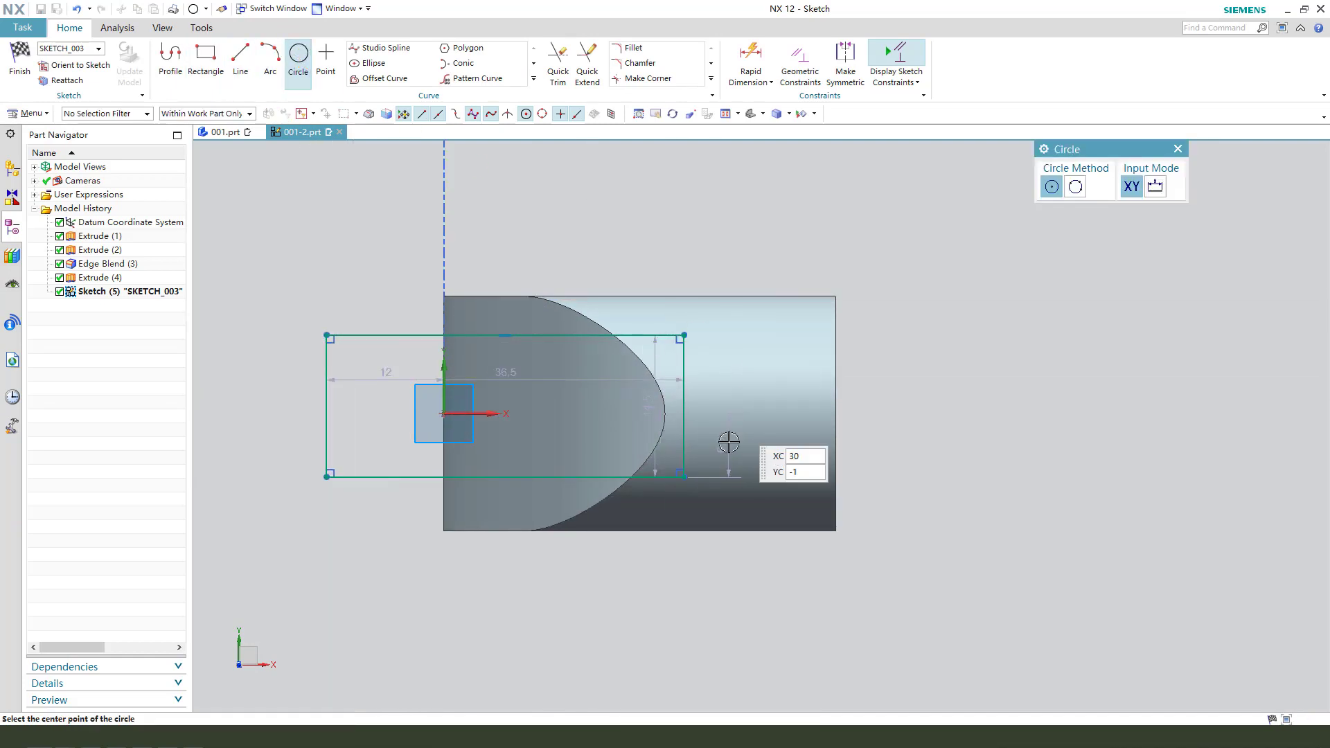
click(684, 411)
click(683, 336)
key(Escape)
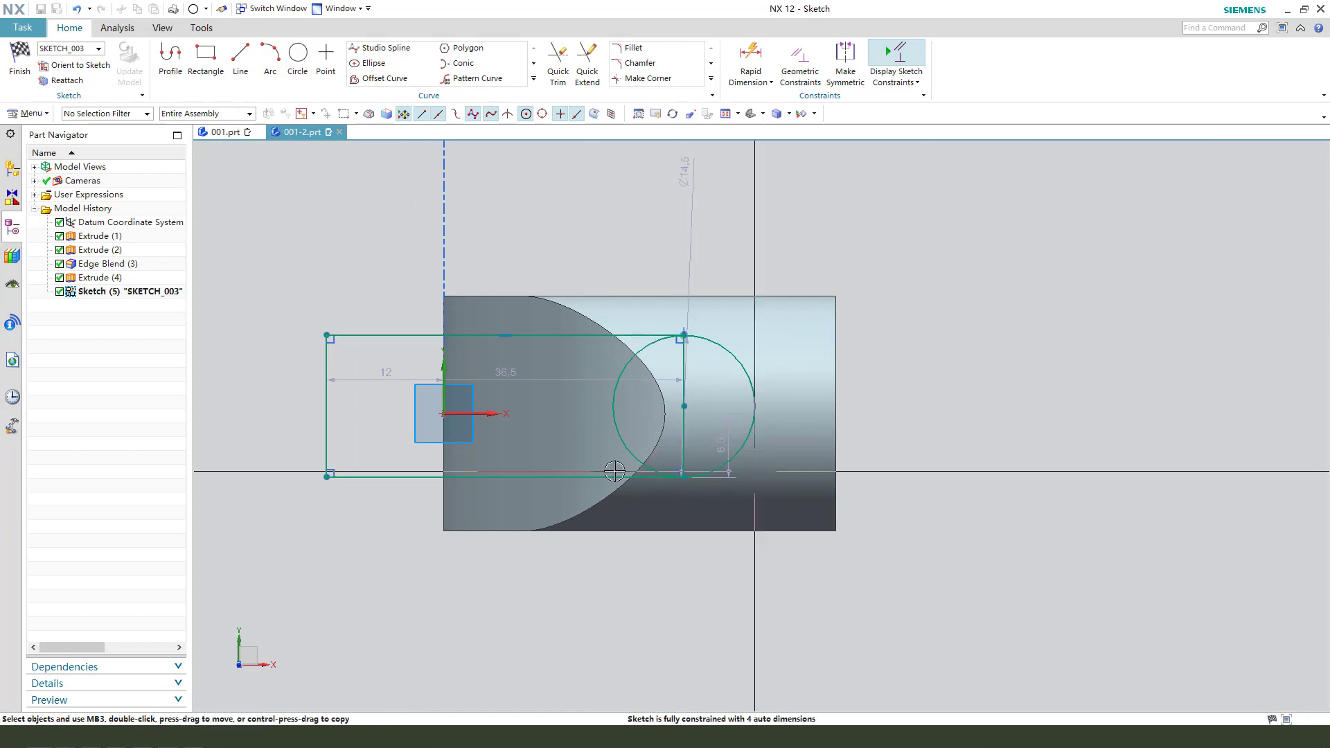
- Constrain the midpoint of the rectangle's outer short edge onto the sketch's horizontal axis
click(326, 406)
click(485, 413)
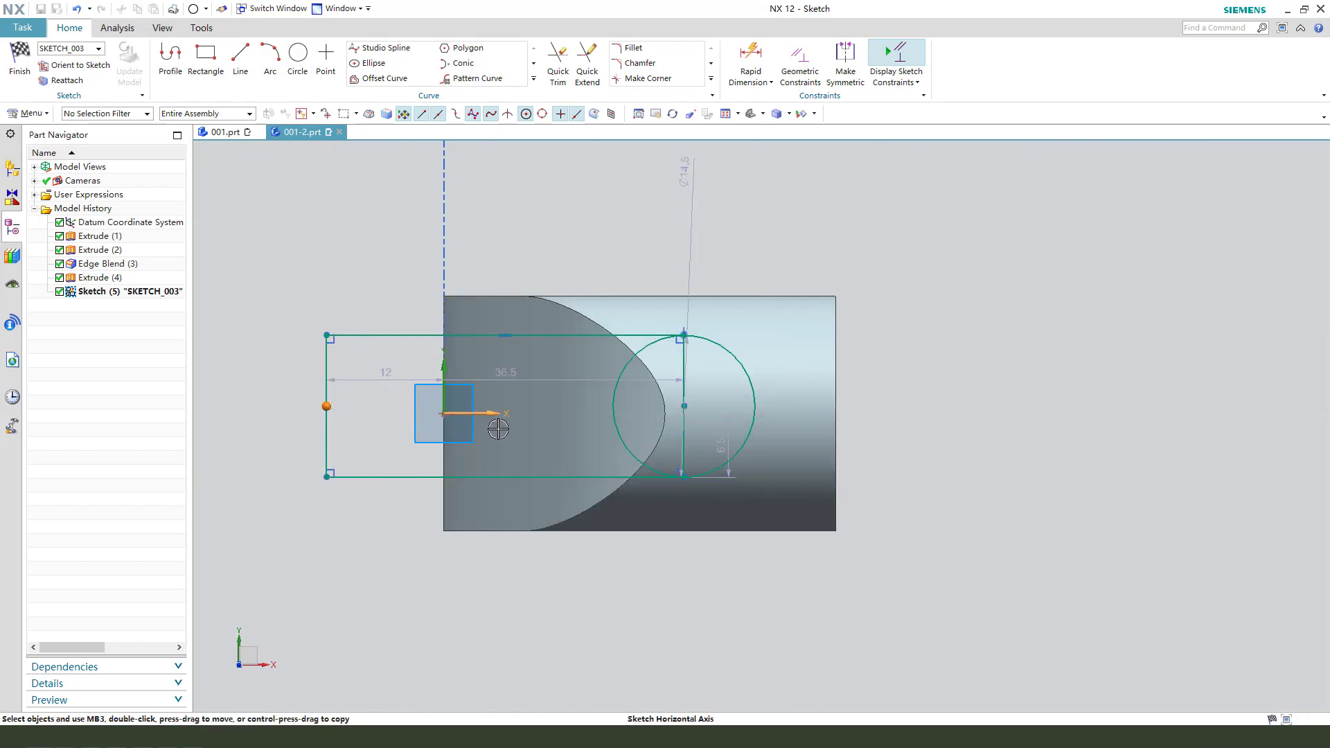
click(516, 393)
scroll(416, 440, down, 1)
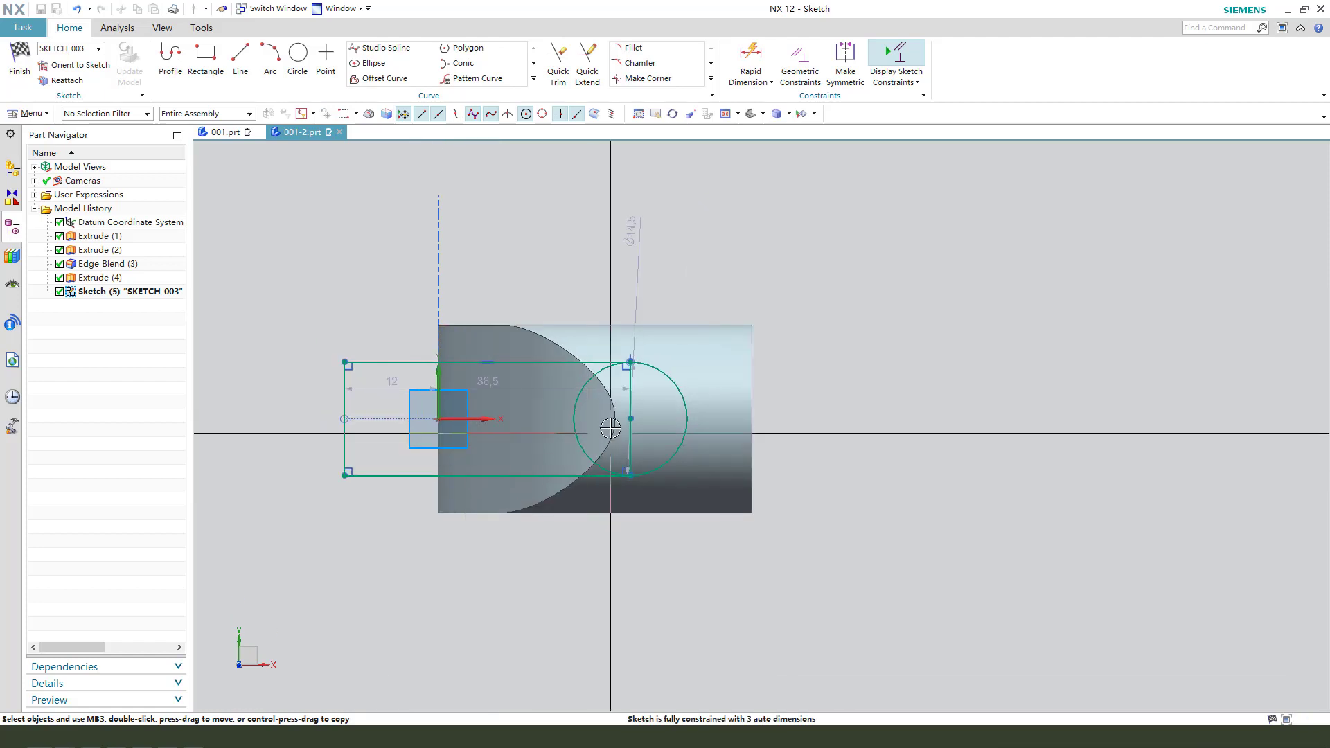
- Set the diameter of the circle at the rectangle's inner end to 14 mm
double_click(691, 313)
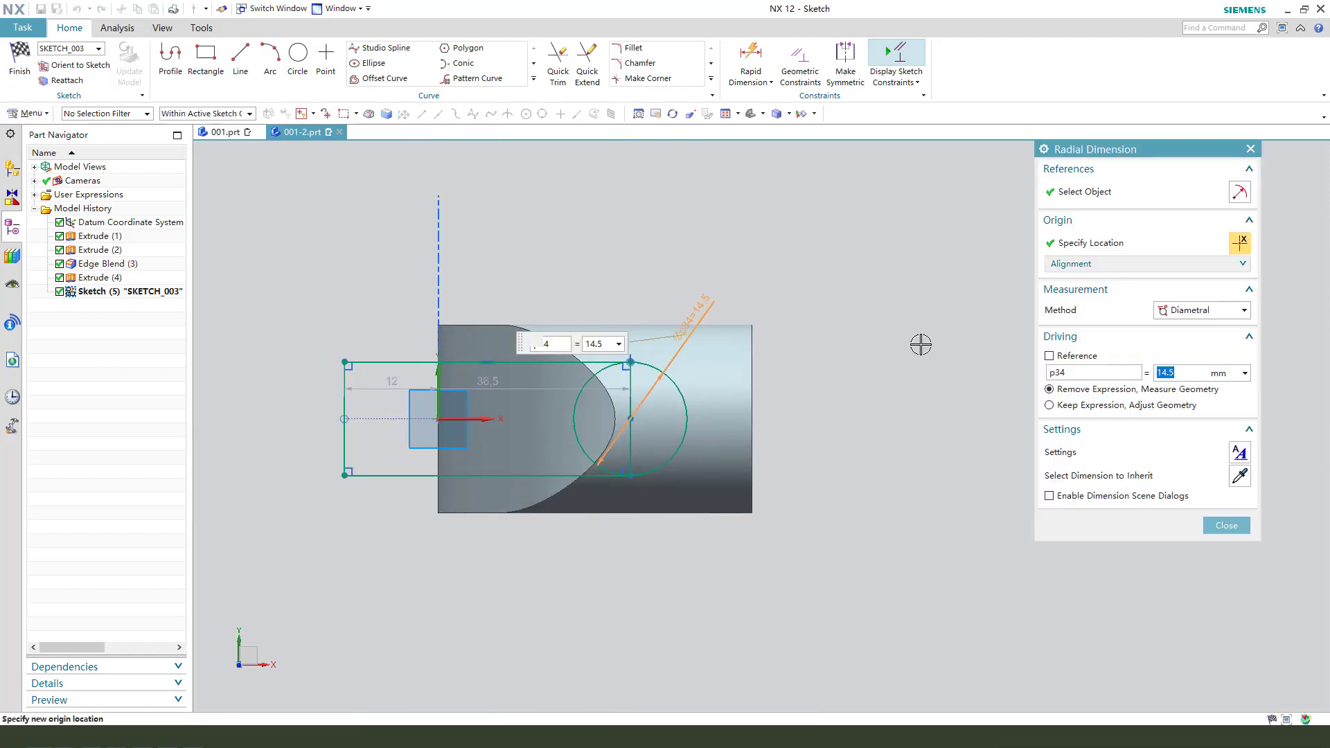
text(1)
key(Return)
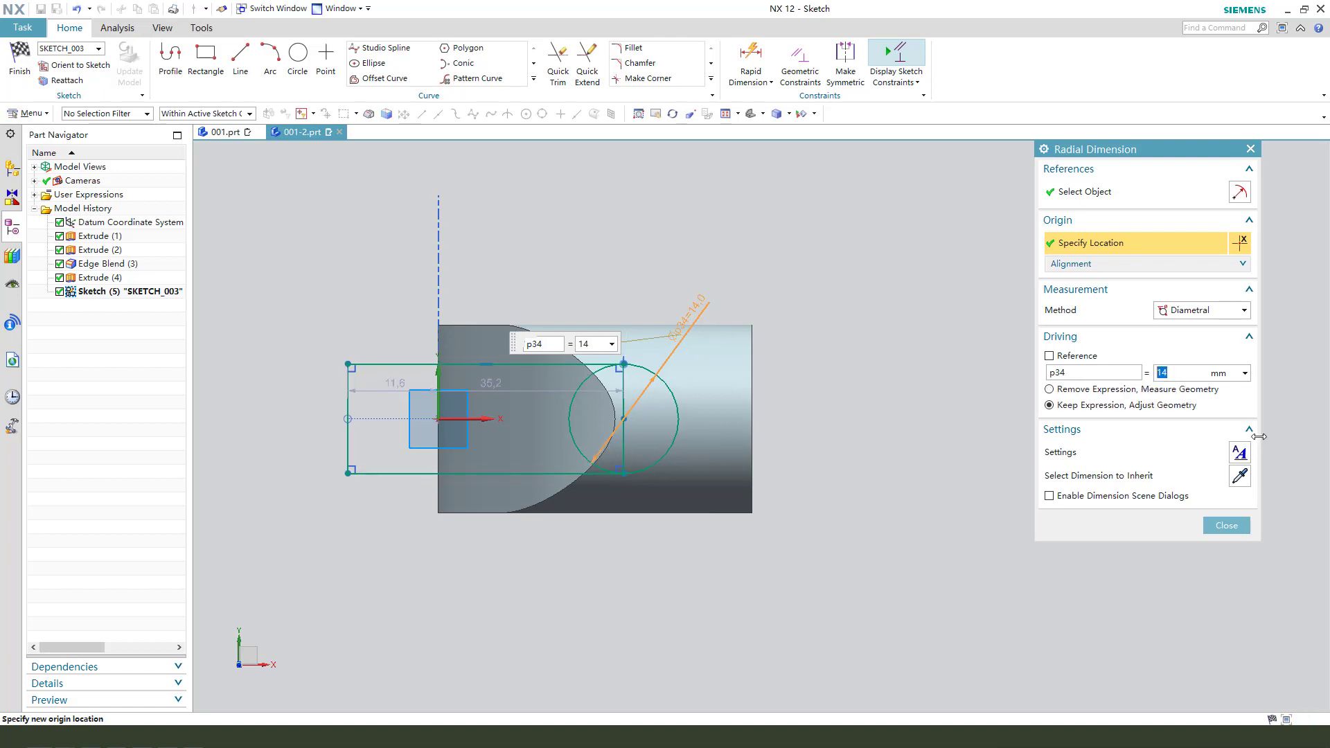
middle_click(1079, 532)
- Dimension the circle's centre 12 mm horizontally from the bracket's outer end edge
scroll(621, 457, up, 1)
click(624, 410)
click(392, 410)
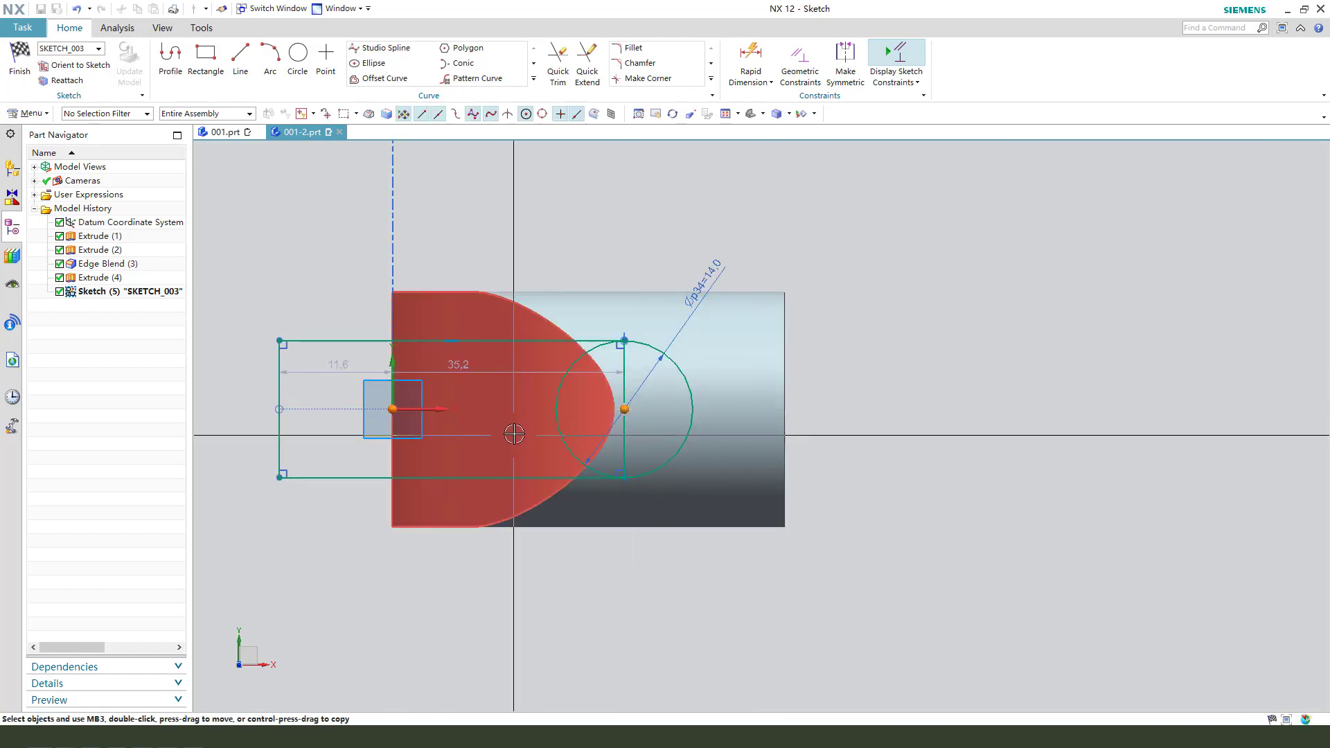
click(509, 386)
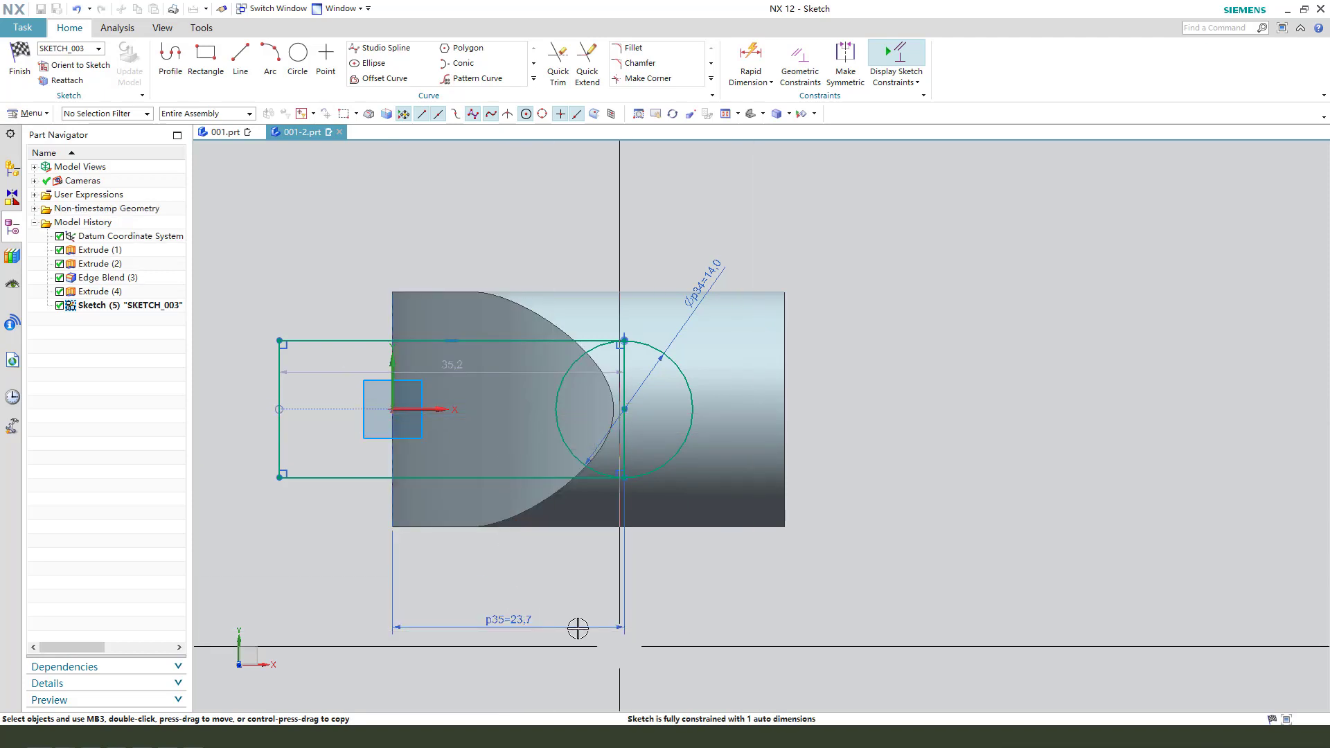
click(510, 616)
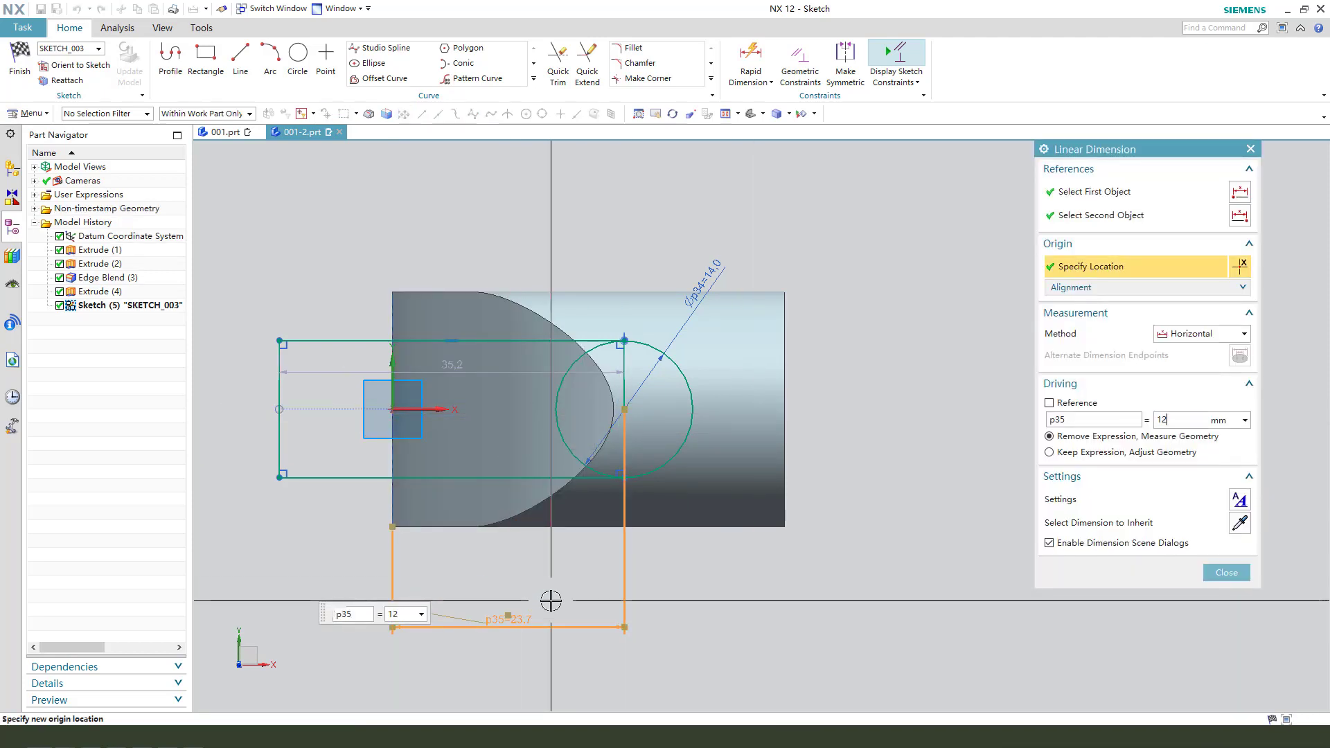
key(Return)
middle_click(647, 522)
scroll(654, 413, down, 3)
scroll(433, 409, up, 2)
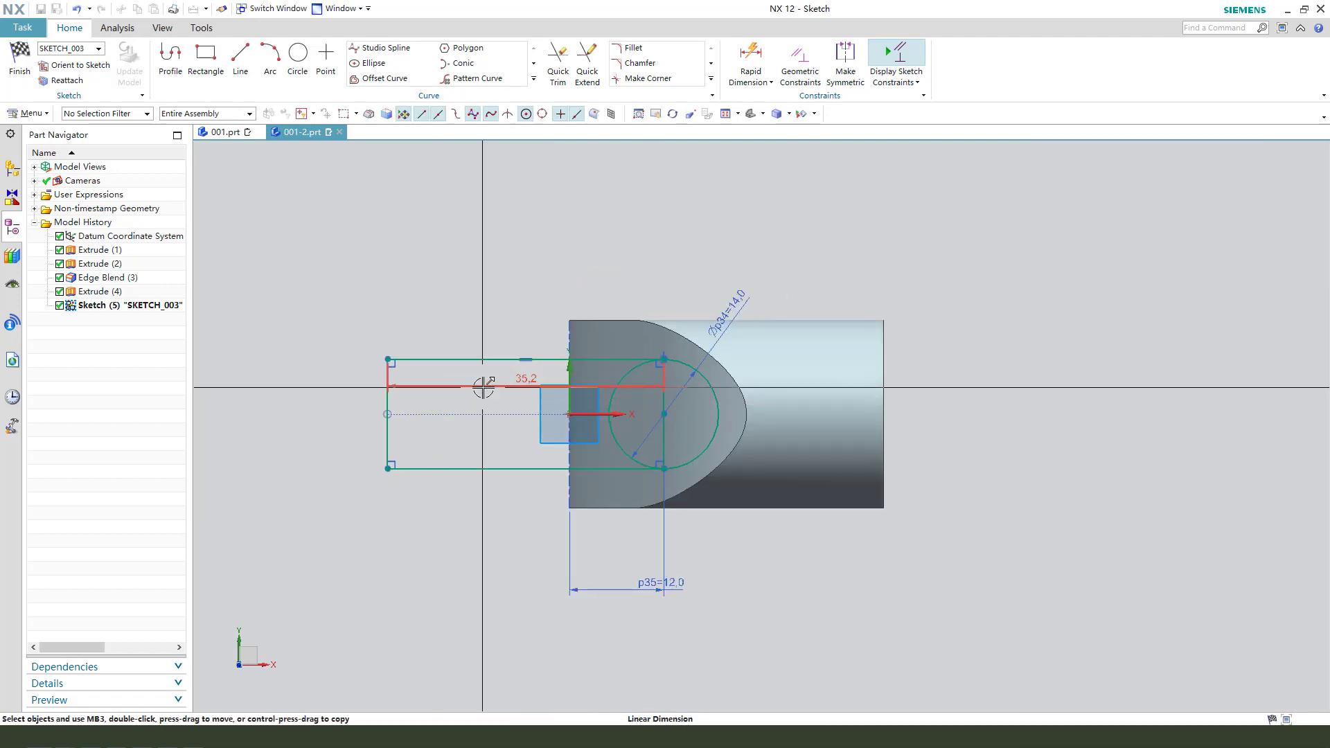
drag(483, 388, 529, 257)
double_click(529, 255)
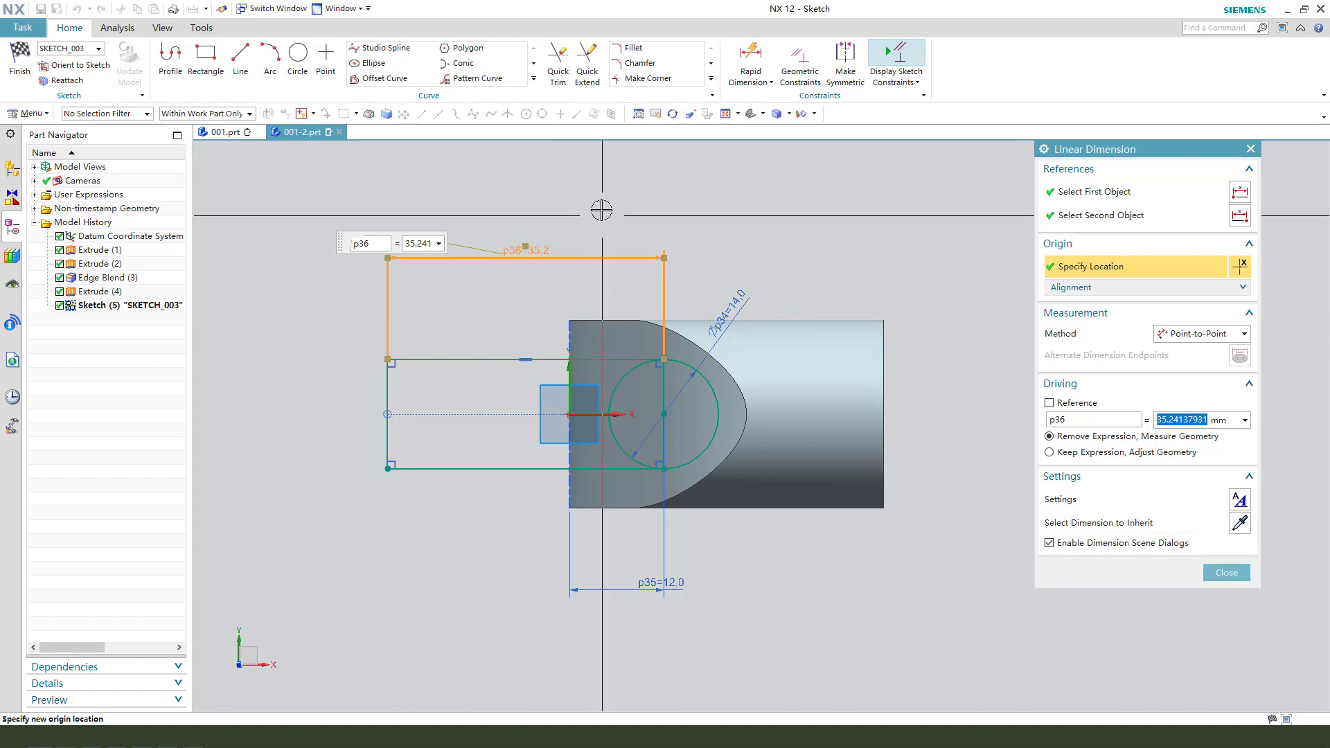
key(Escape)
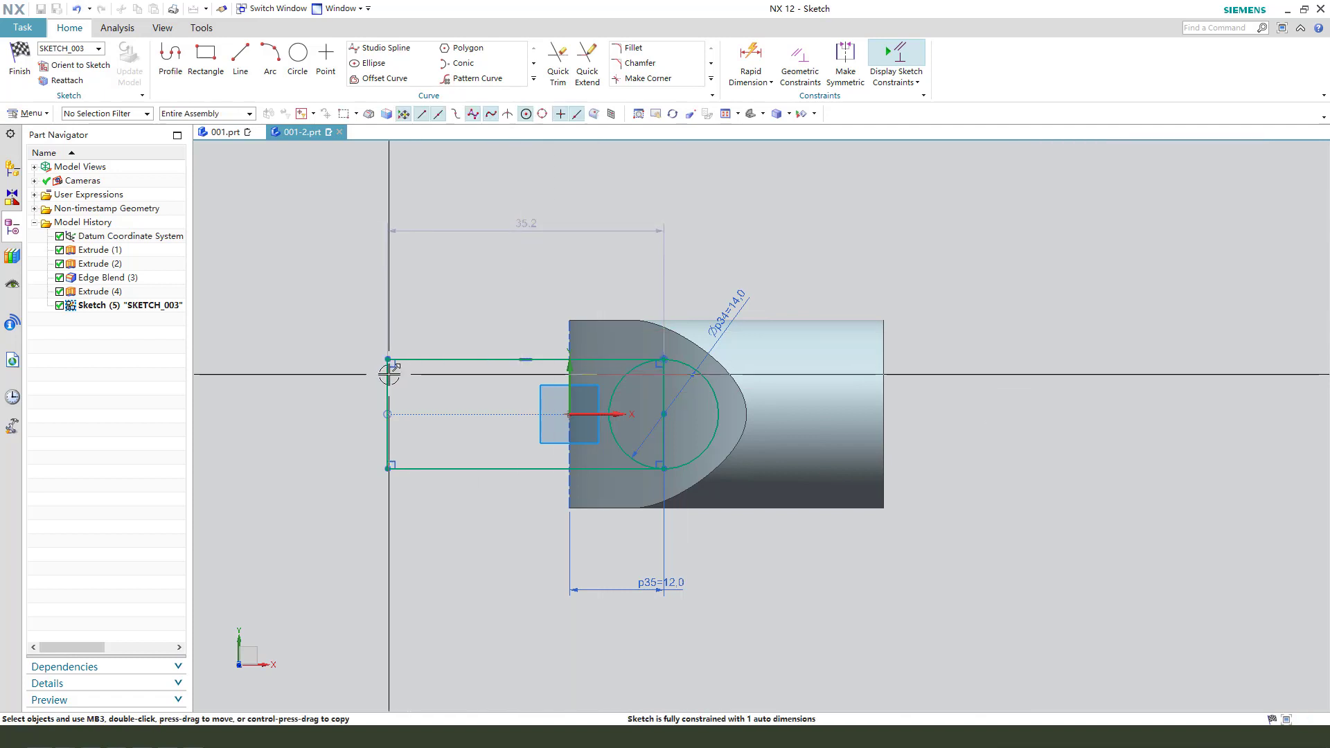
click(388, 374)
click(571, 391)
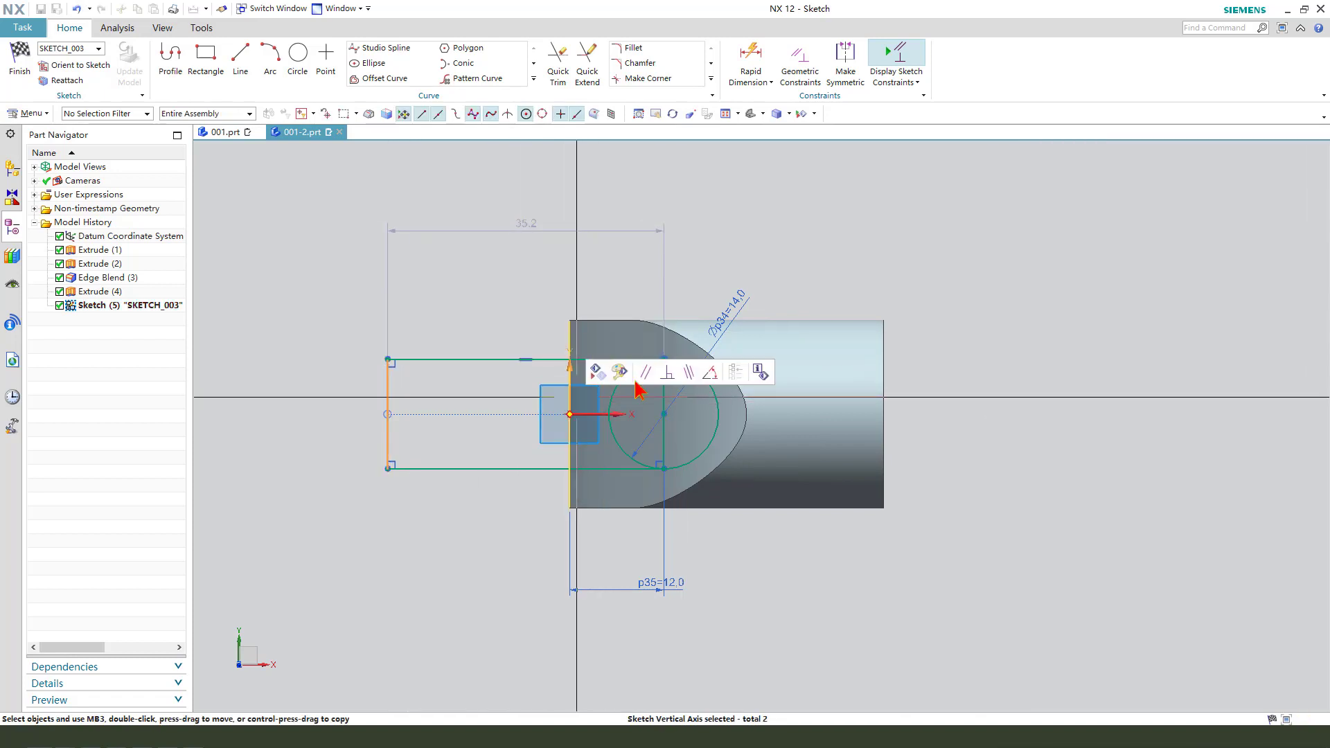
key(Escape)
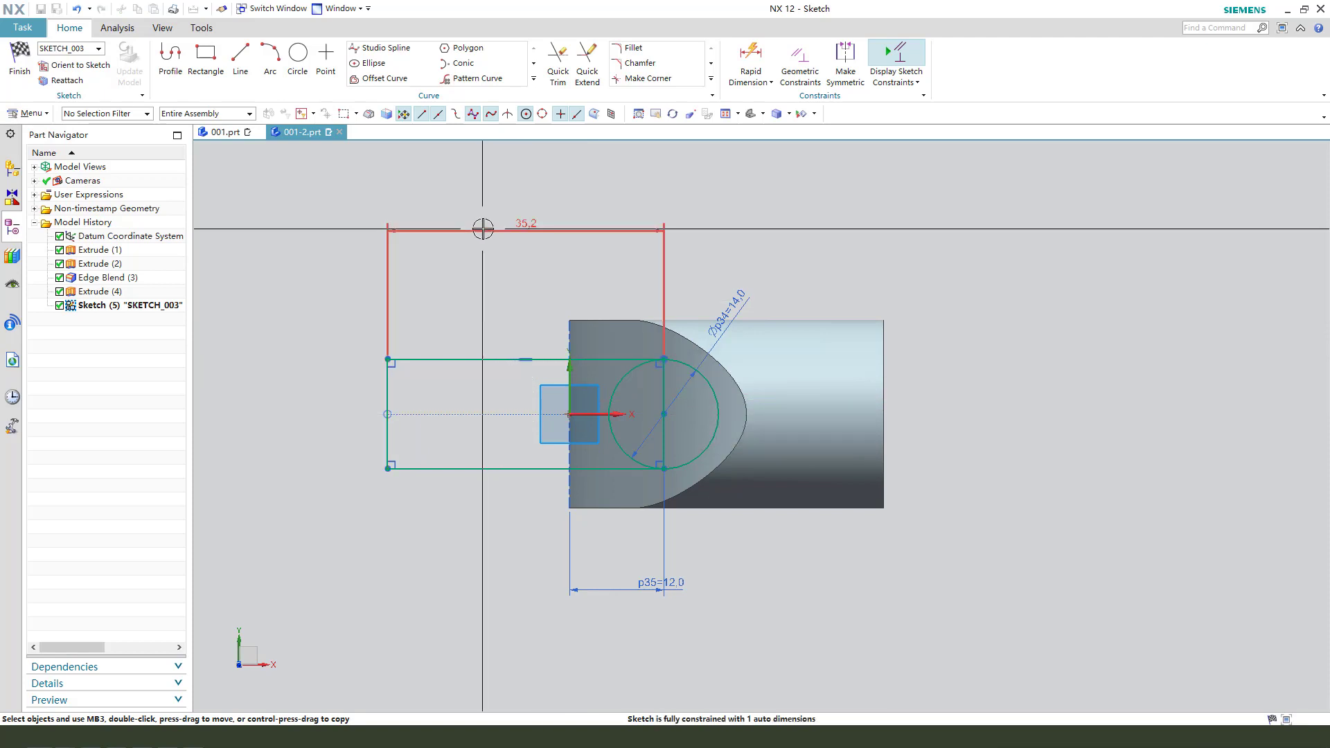
- Set the rectangle's length dimension to 40 mm
drag(415, 223, 409, 227)
double_click(409, 223)
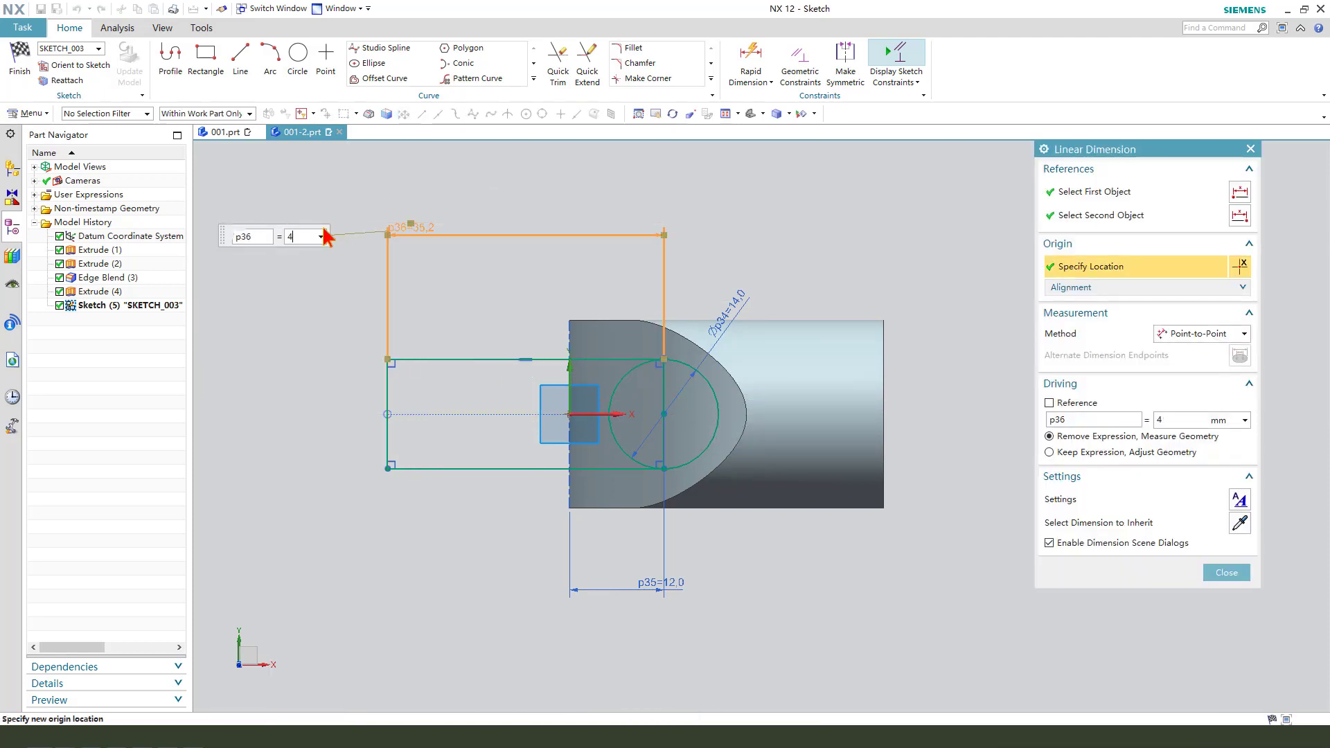
key(Return)
middle_click(532, 243)
scroll(623, 420, up, 2)
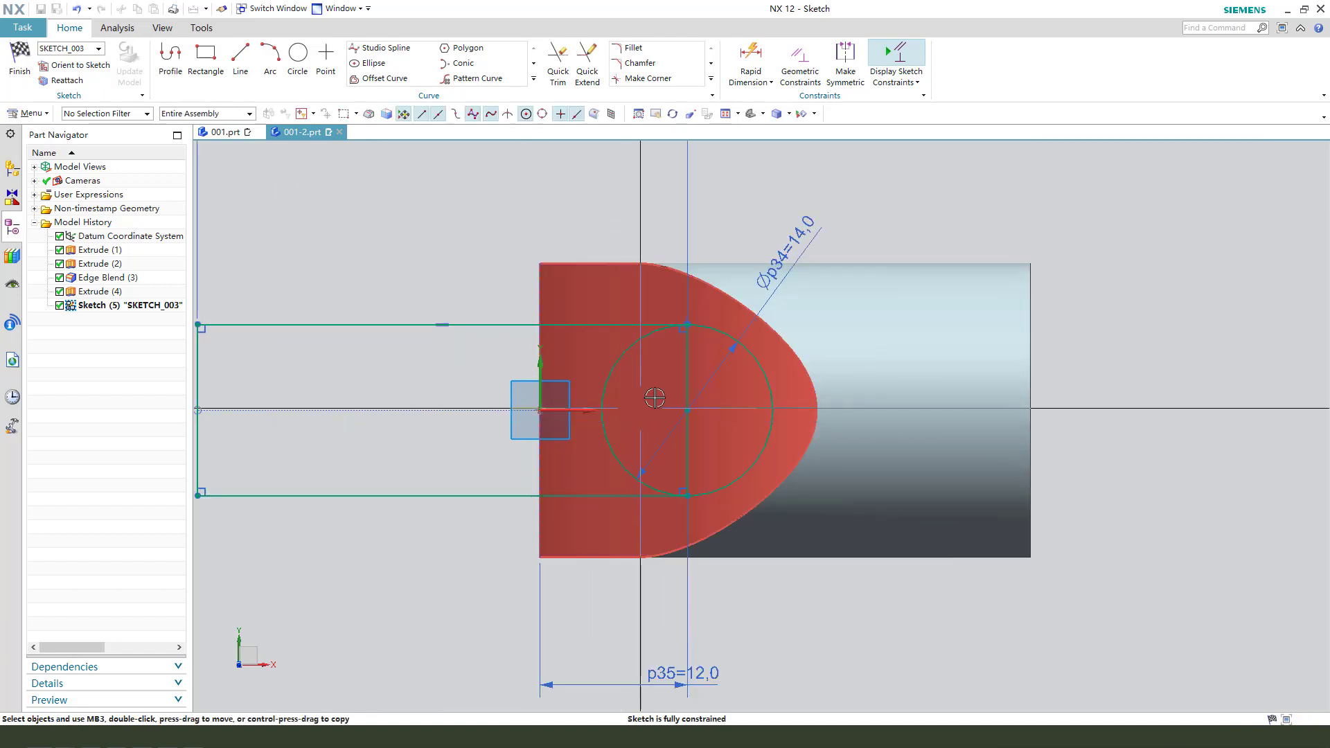
- Convert the rectangle's inner short edge to reference and trim away the half of the circle lying inside the rectangle
scroll(666, 389, down, 2)
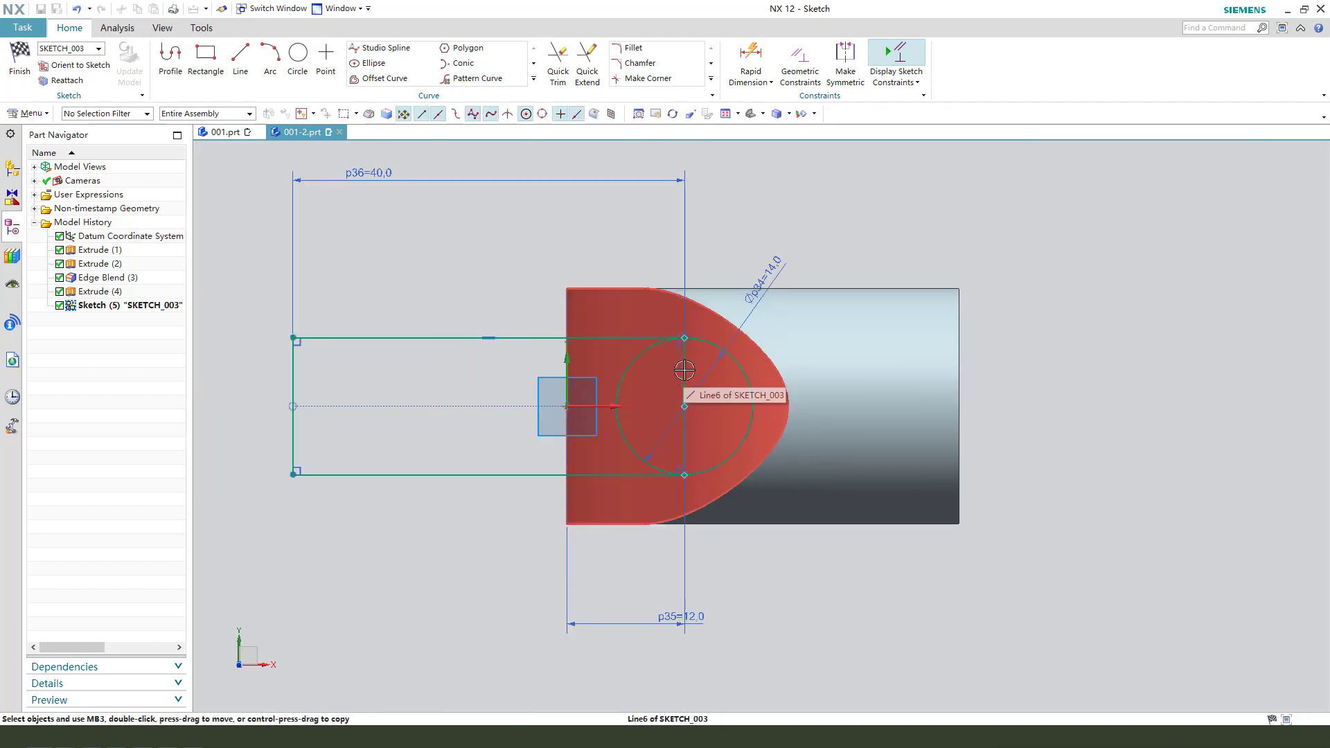
click(684, 371)
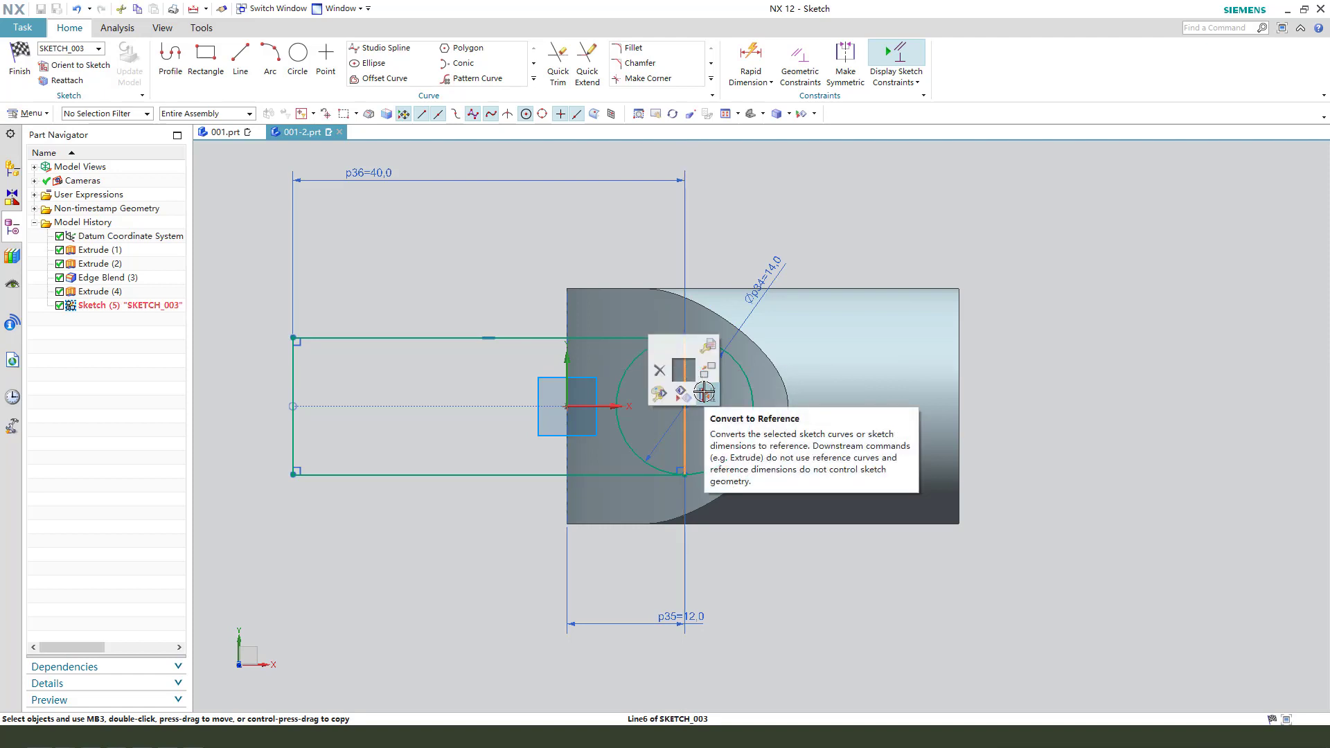
click(704, 392)
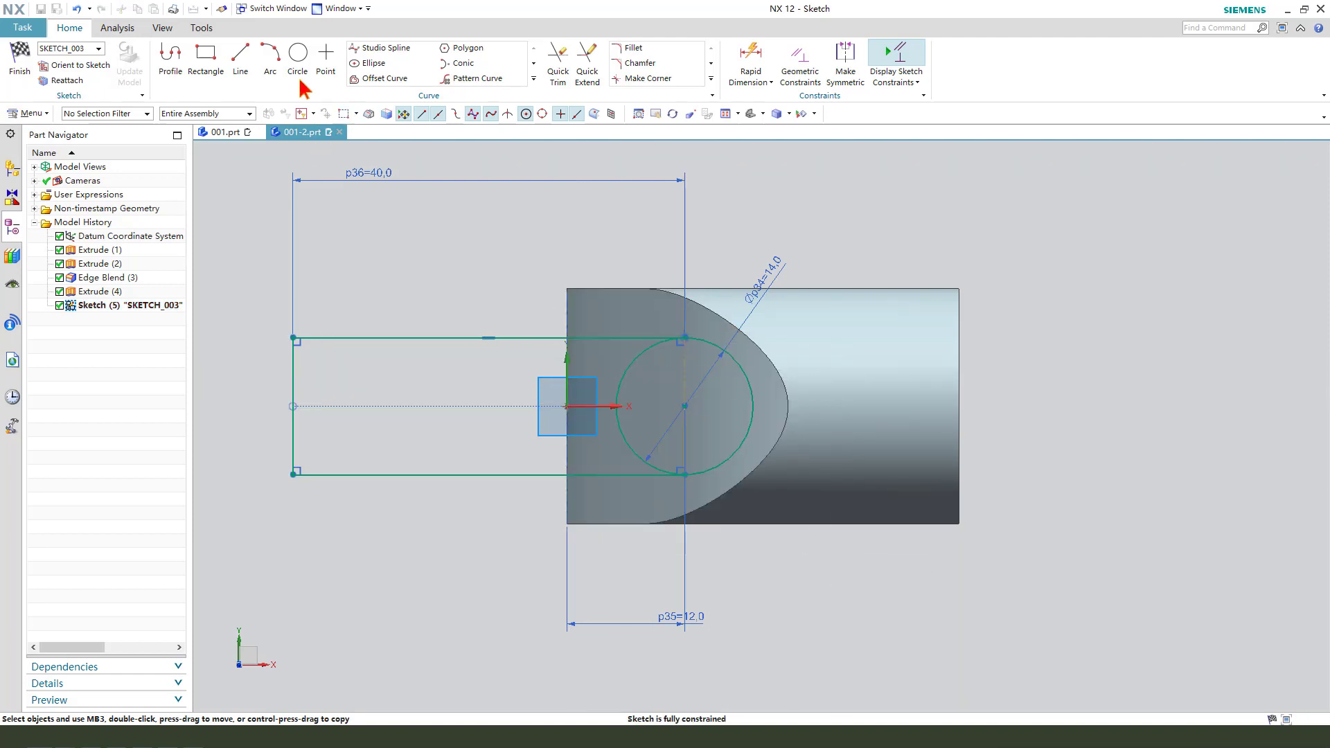
click(562, 74)
scroll(584, 412, down, 2)
right_click(784, 541)
click(710, 529)
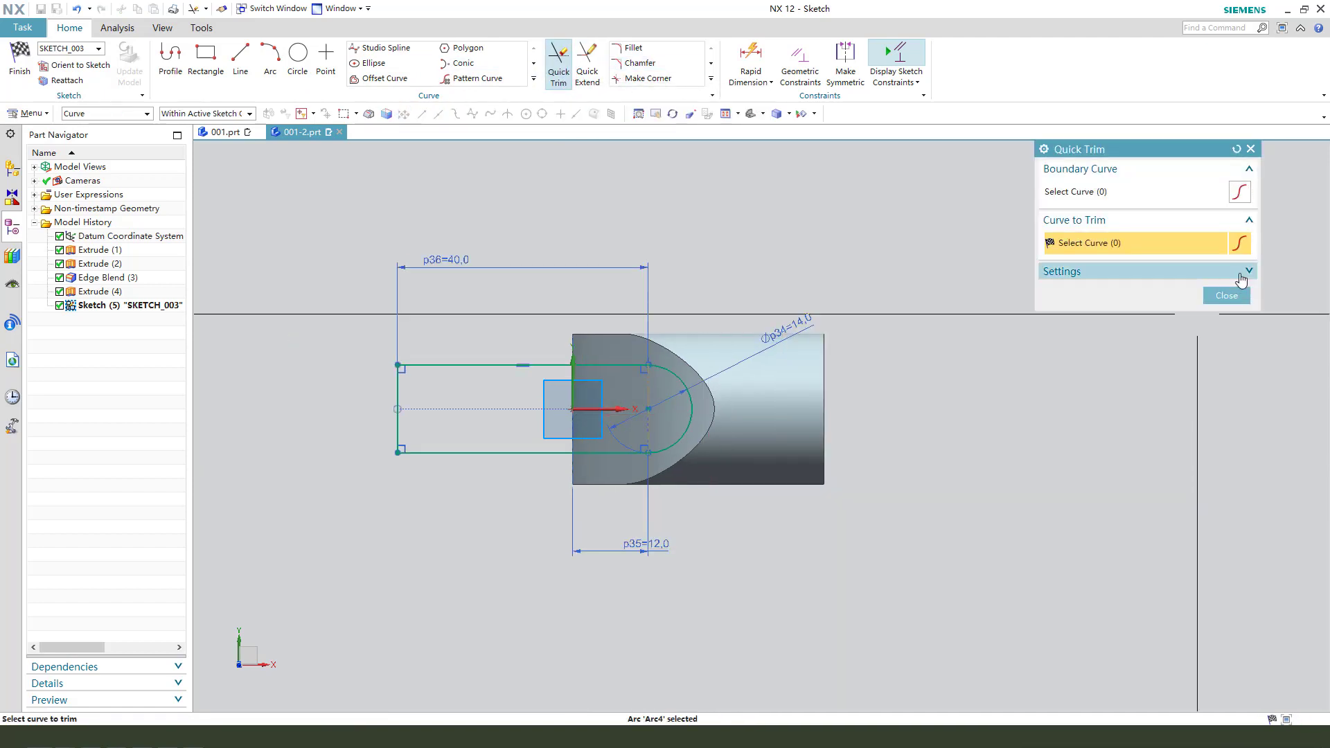
click(1226, 295)
- Finish the sketch and extrude the U-shaped profile upward from 6 mm to 54 mm, subtracting it from the bracket body
click(18, 73)
middle_drag(751, 528, 683, 471)
mouse_move(550, 254)
mouse_down()
mouse_move(558, 214)
mouse_move(556, 241)
mouse_up()
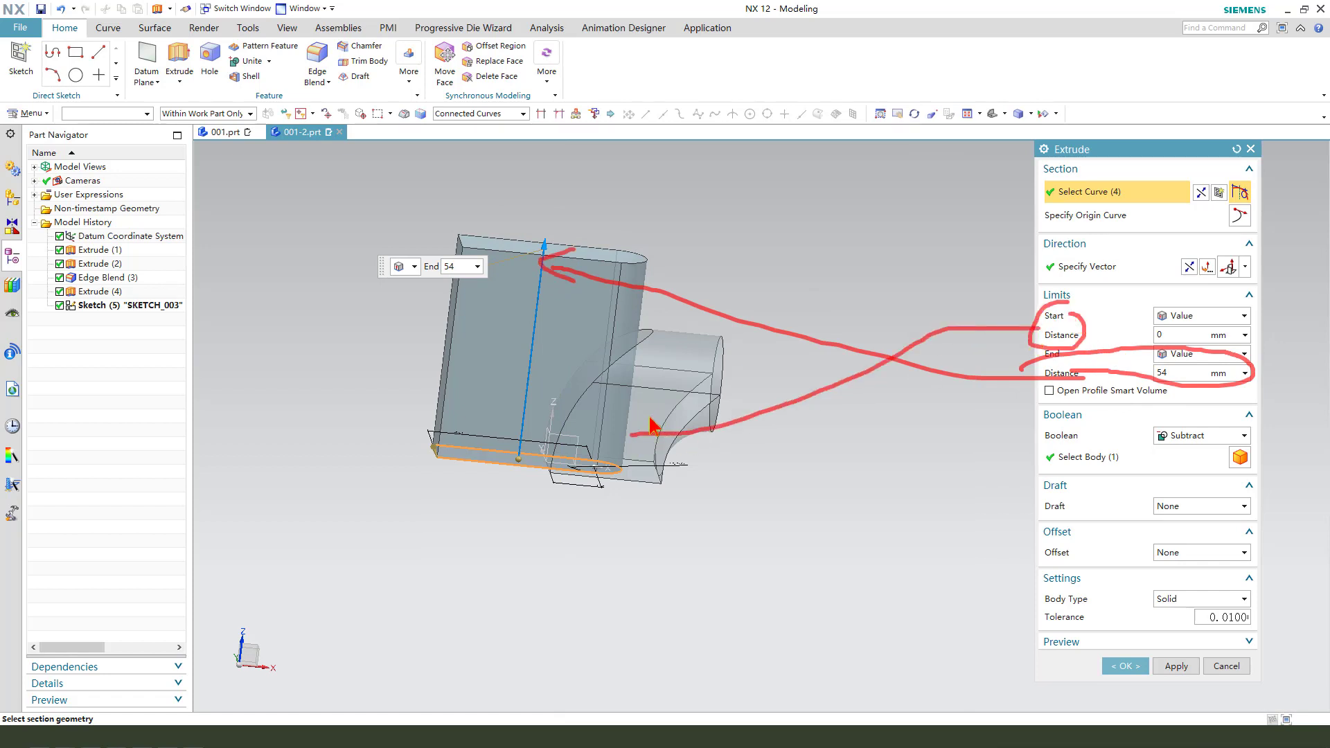
click(1159, 336)
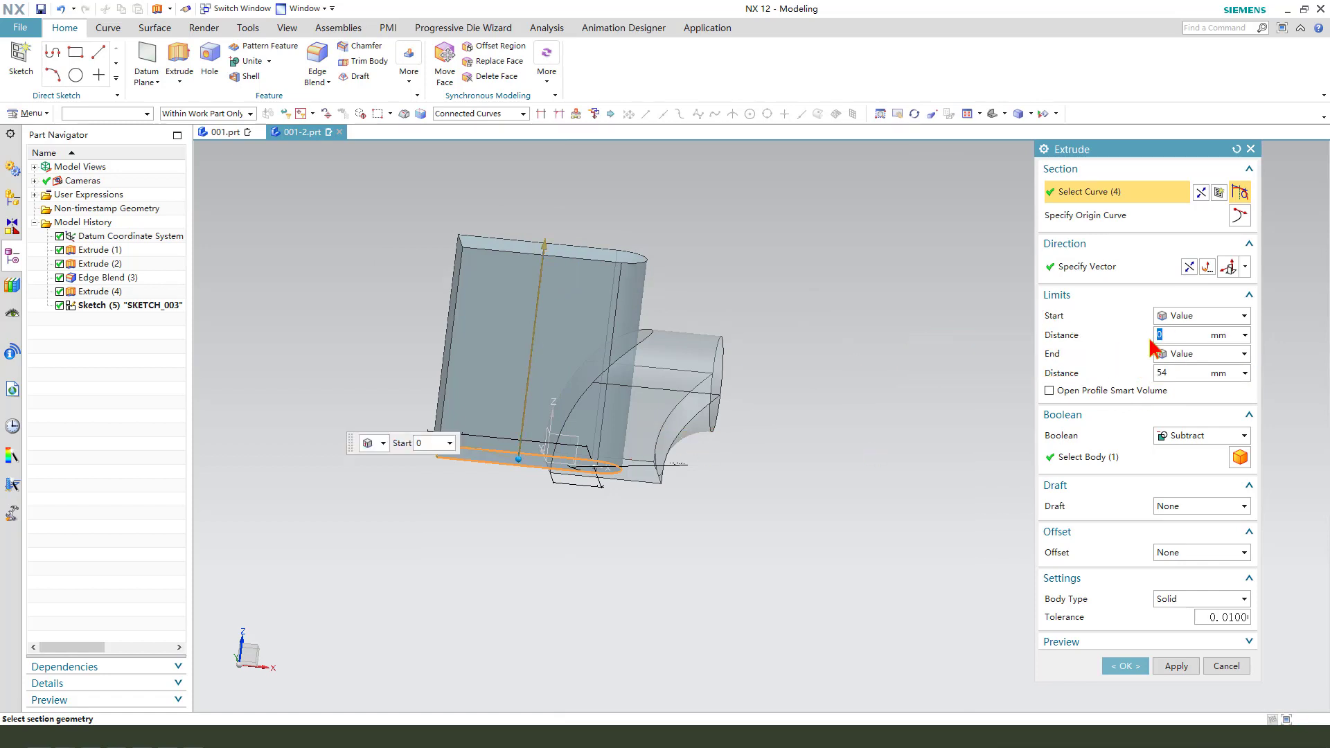
text(6)
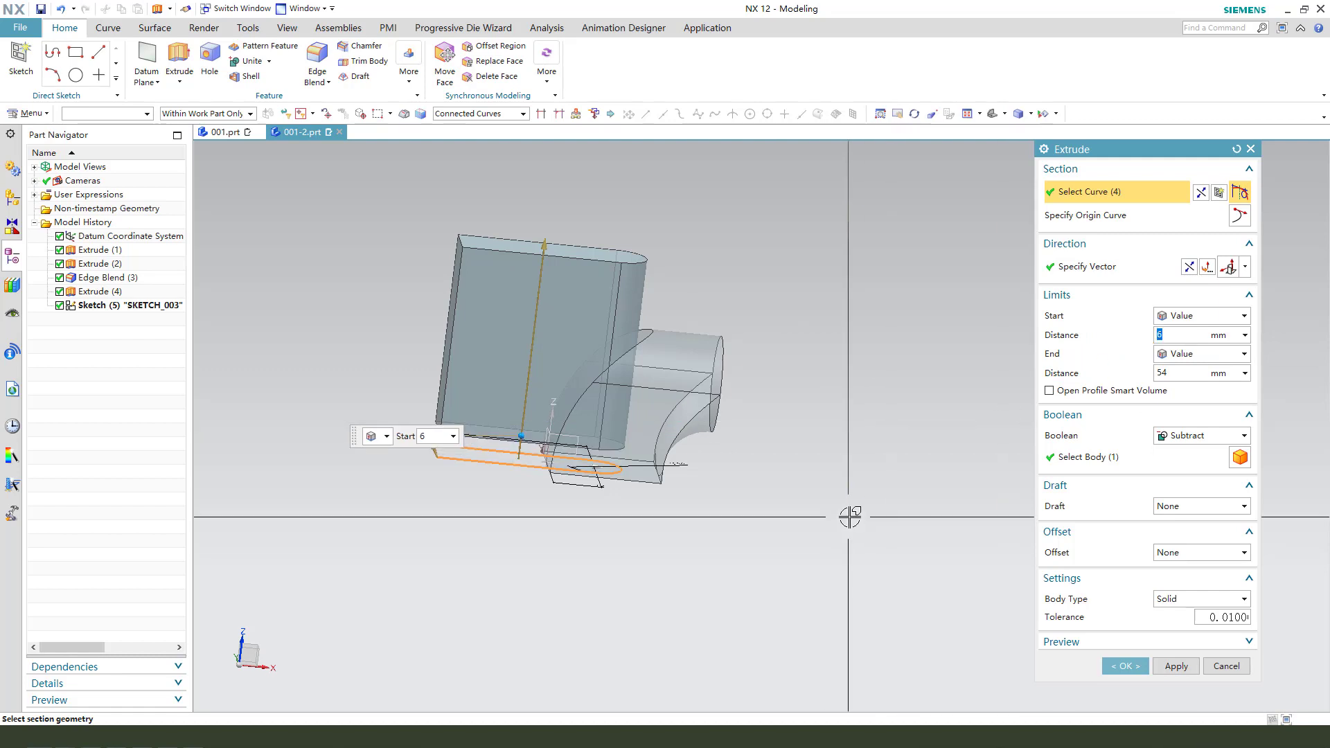
middle_drag(849, 516, 939, 513)
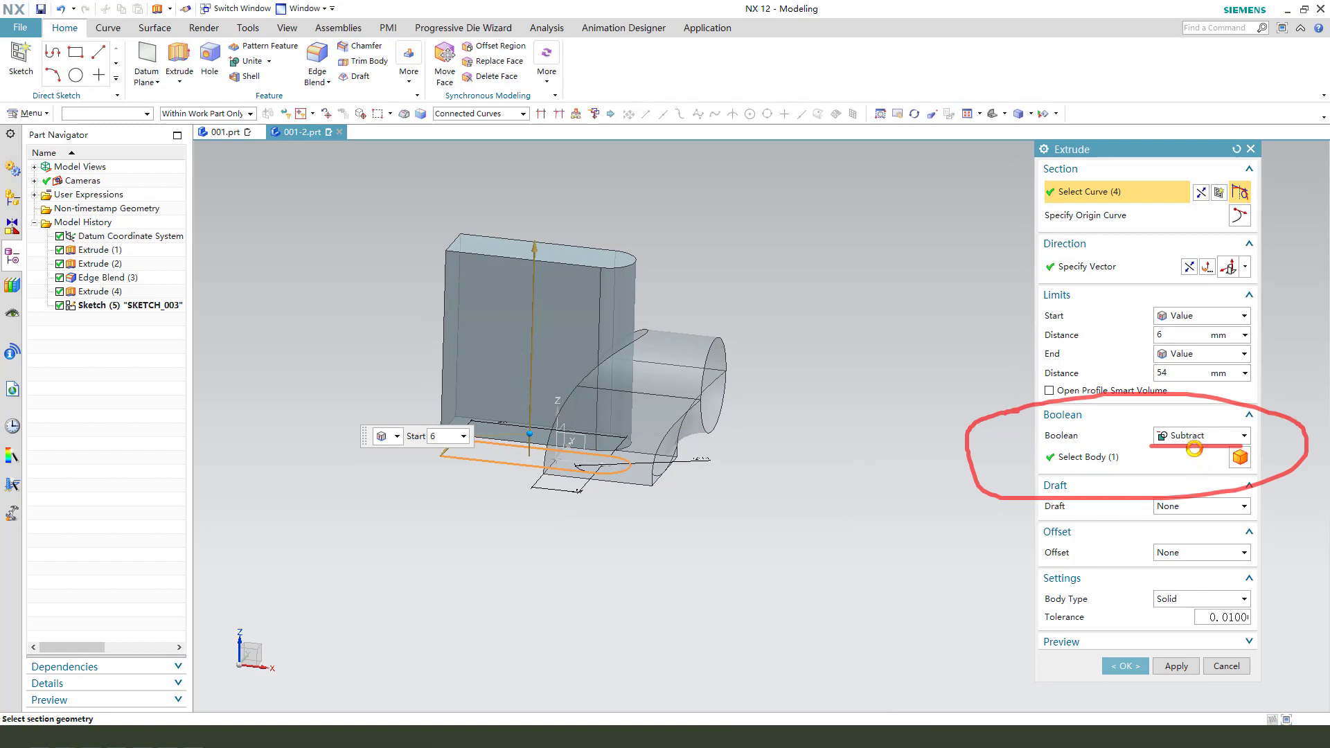
click(1202, 458)
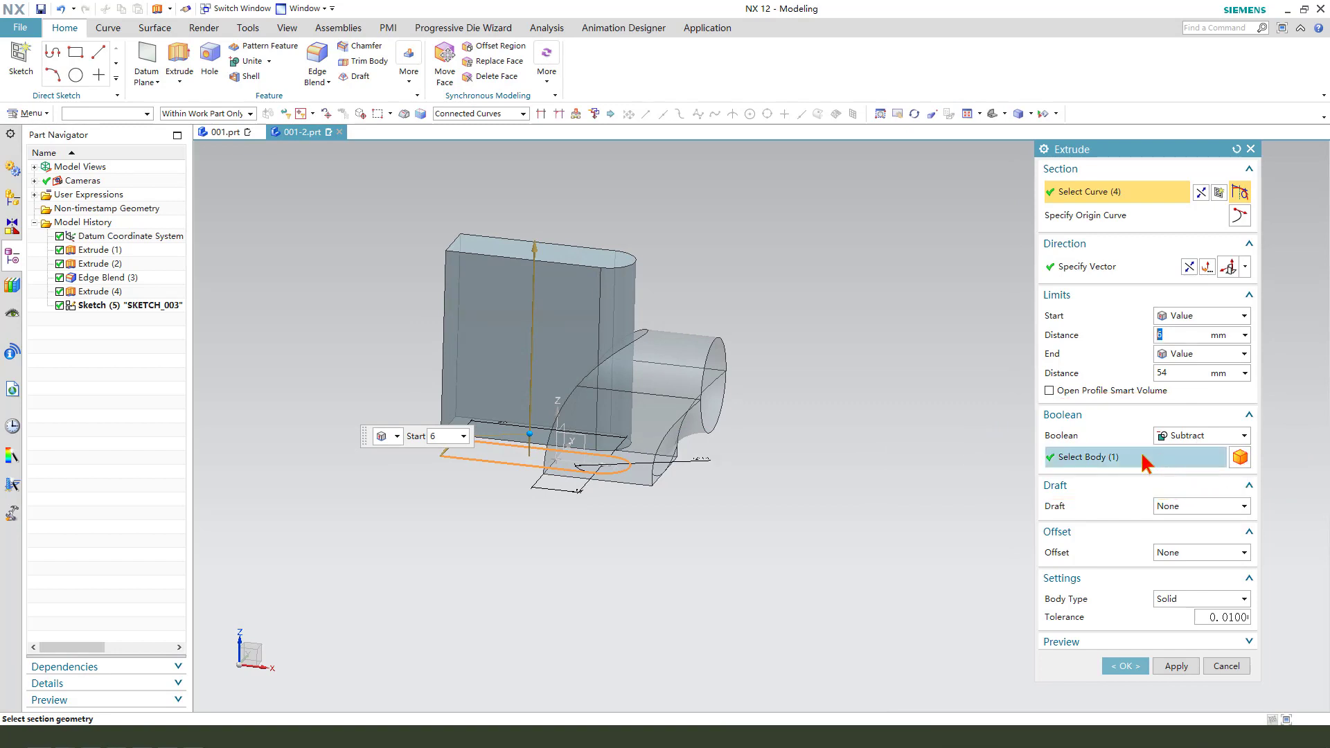
click(1124, 665)
- Cut a simple 6.6 mm hole through the body, centred on the rounded end of the recess floor, following the reference drawing
middle_drag(995, 591, 695, 460)
scroll(727, 407, up, 2)
mouse_move(782, 442)
middle_down()
mouse_move(758, 413)
mouse_move(746, 429)
mouse_move(759, 445)
middle_up()
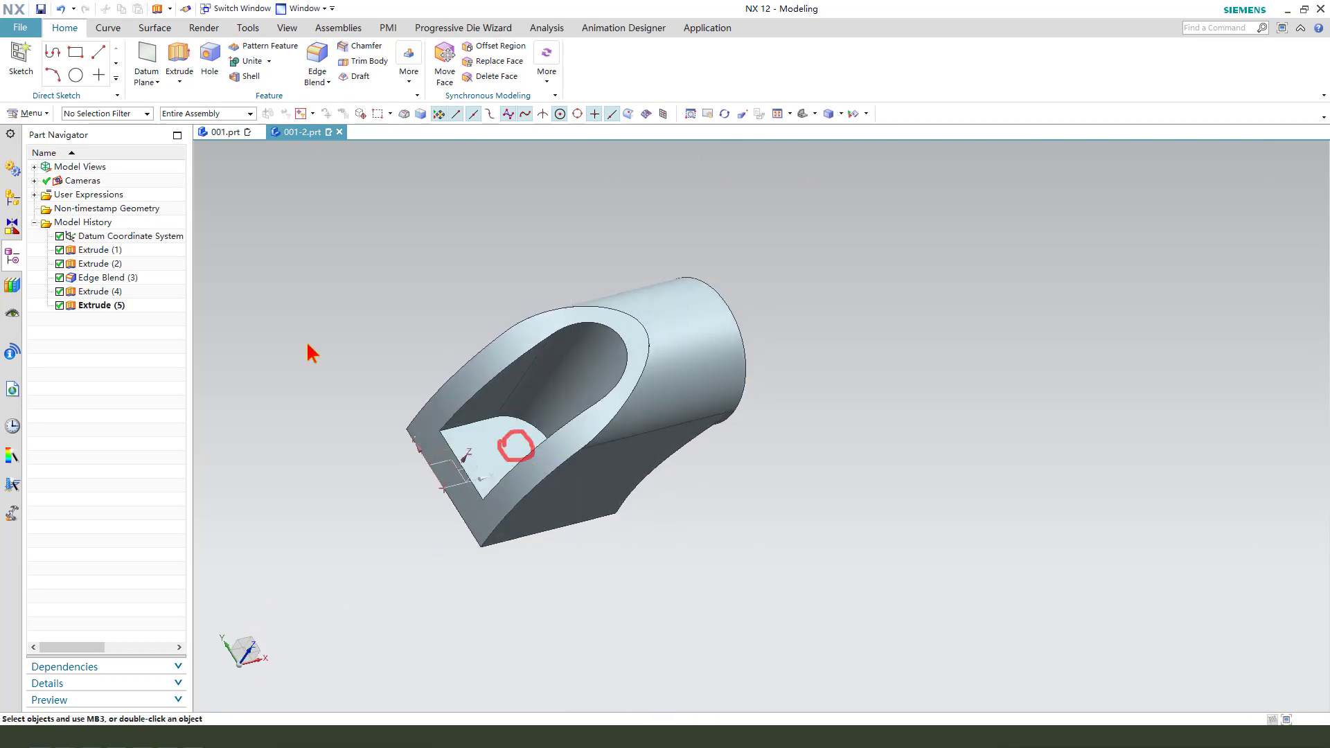
click(229, 133)
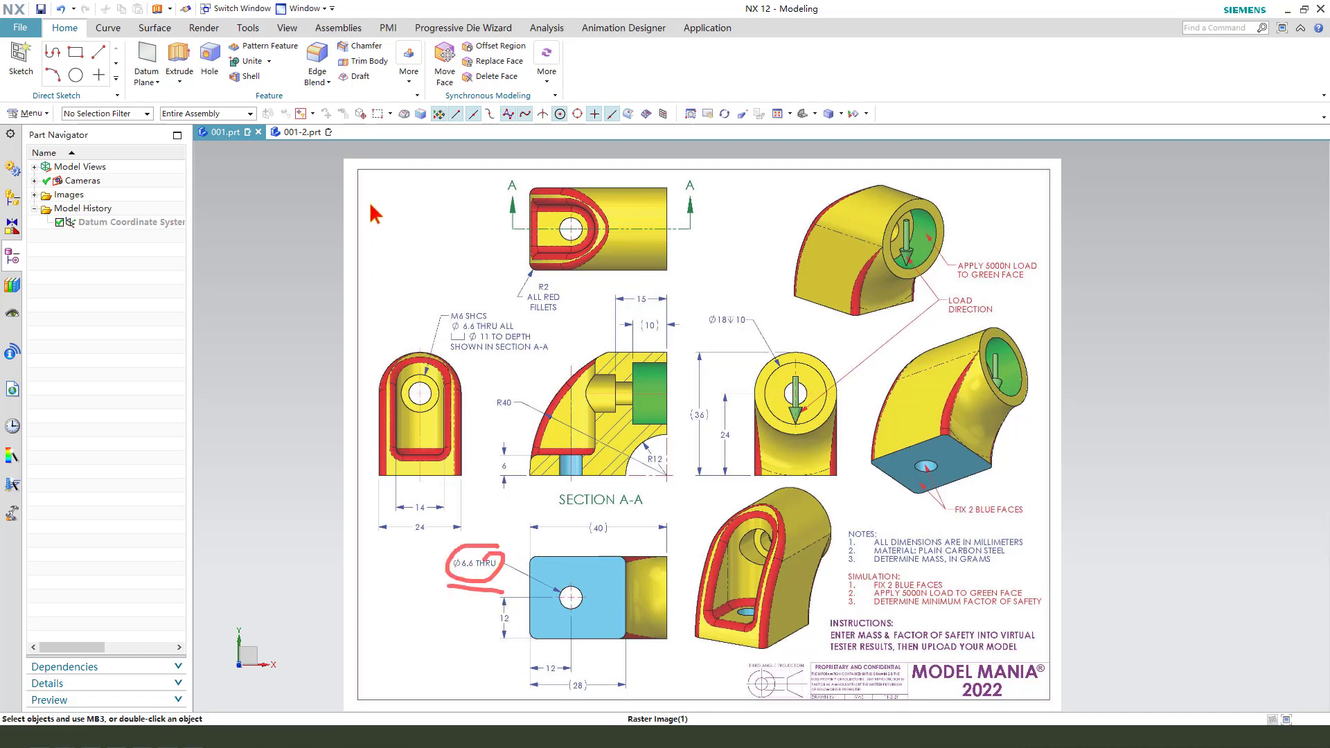
click(297, 133)
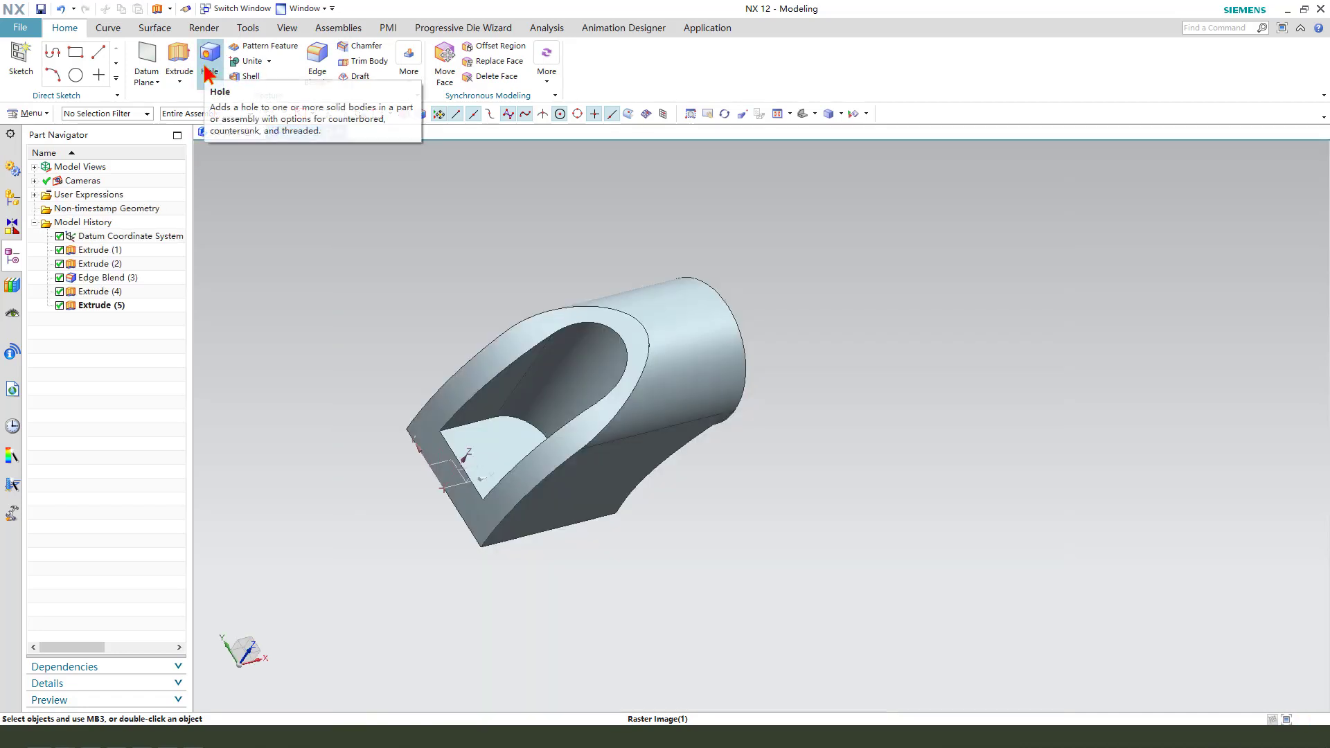
click(206, 69)
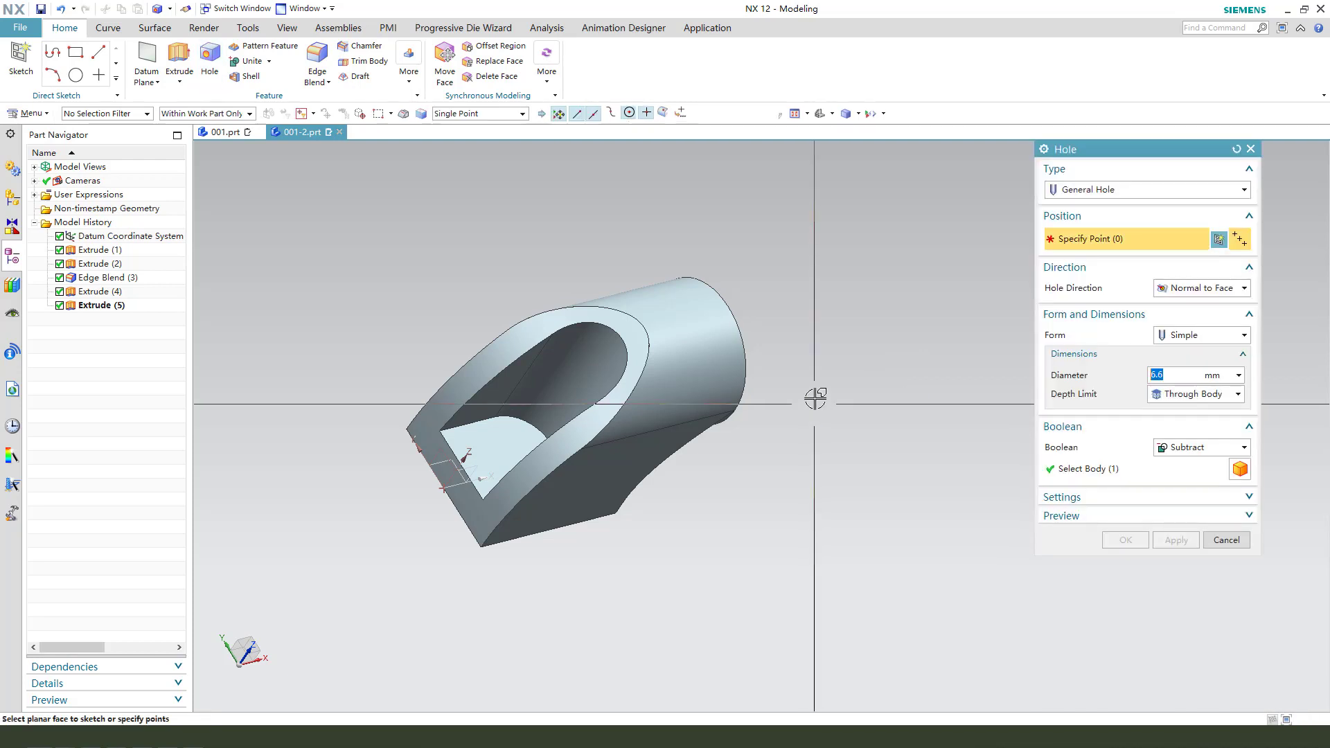
middle_drag(934, 407, 835, 422)
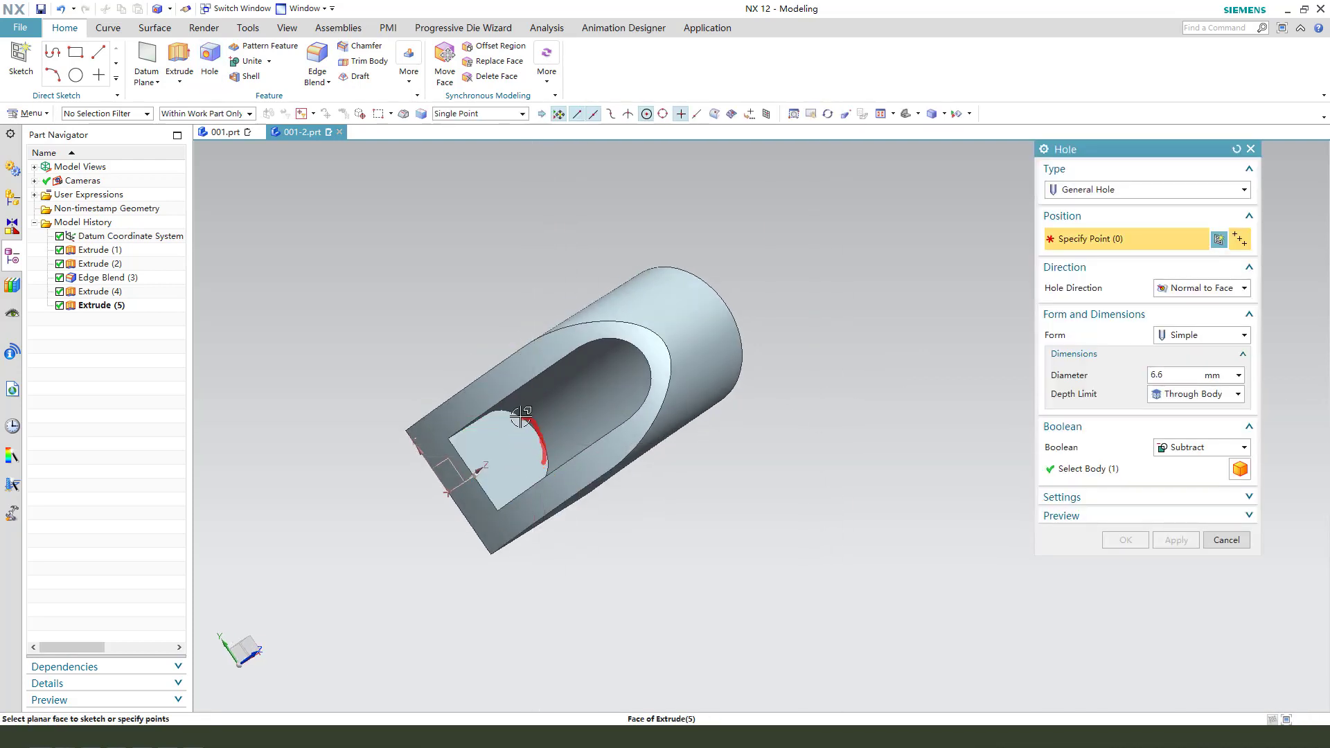
click(513, 449)
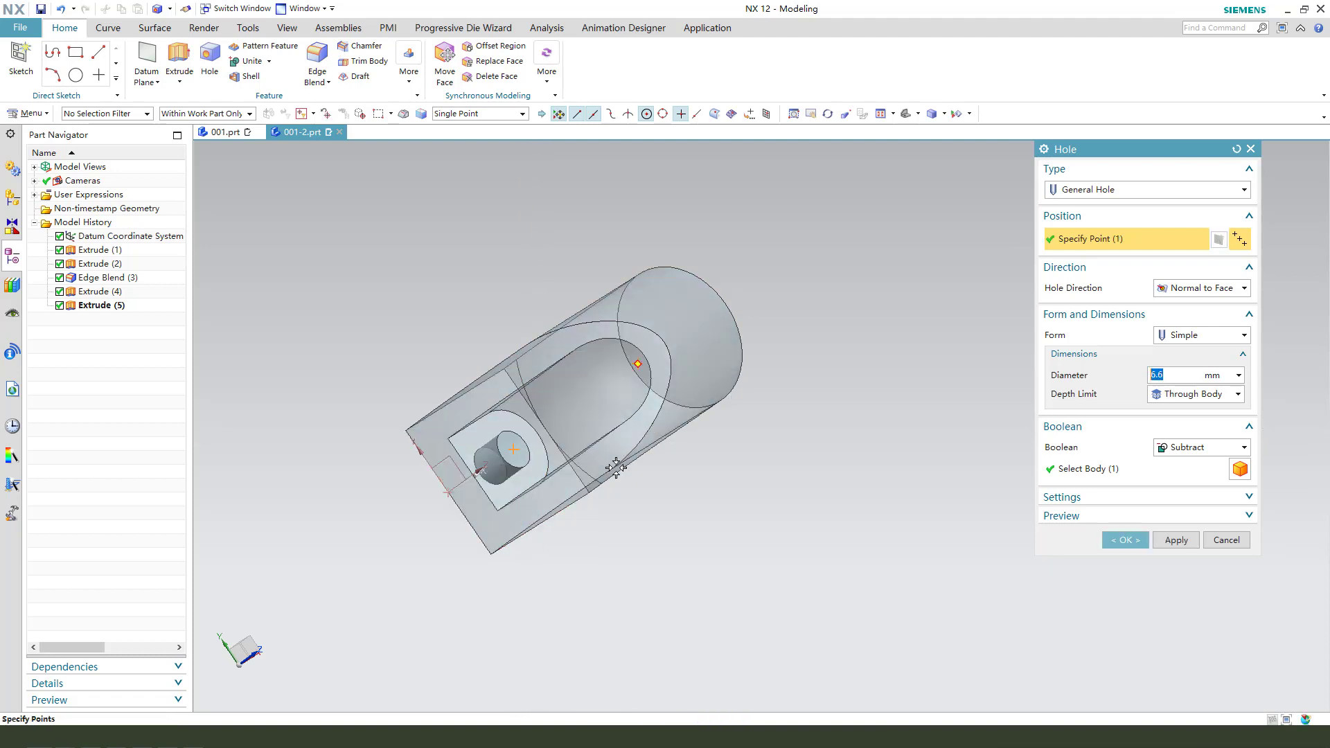
middle_drag(638, 478, 755, 499)
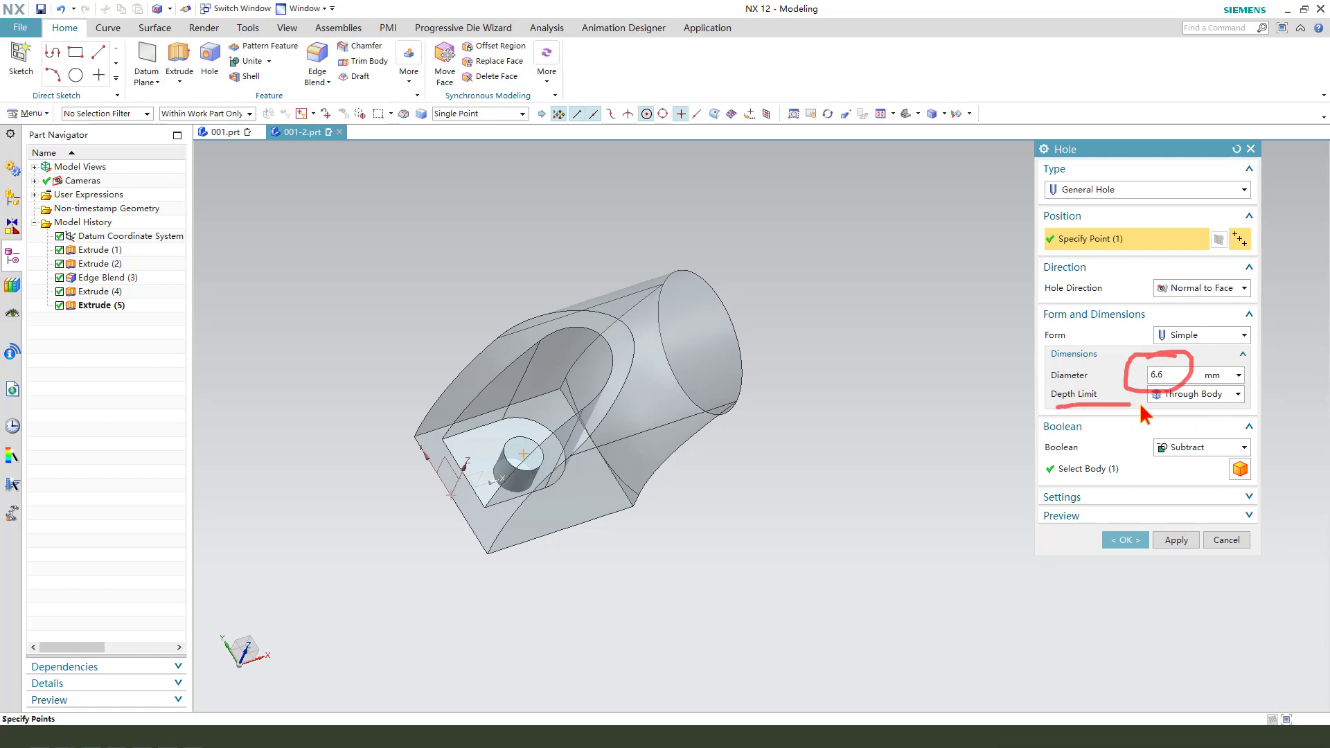
drag(1157, 417, 1243, 413)
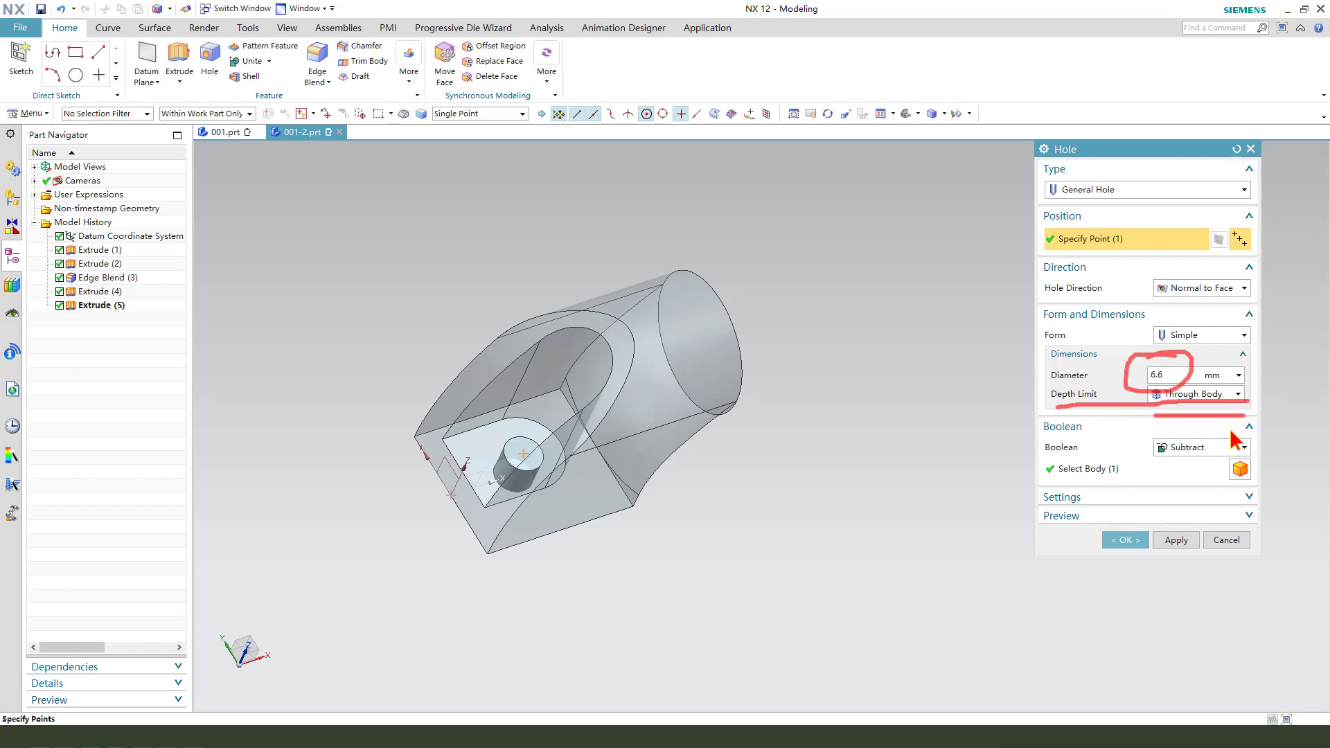
click(1129, 540)
- Cut a counterbored through hole at the cylindrical end face's centre, with an 18 mm C-bore diameter, 10 mm C-bore depth and 6.6 mm diameter
middle_drag(849, 508, 778, 475)
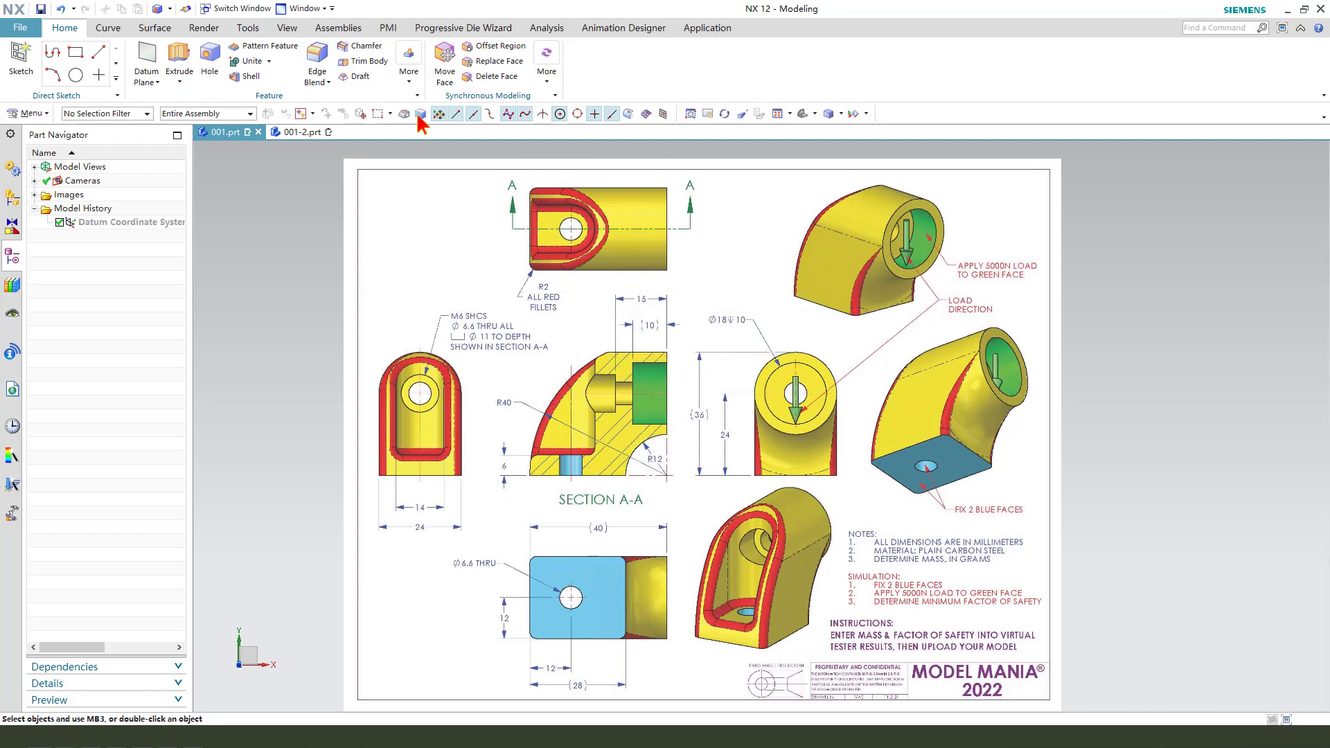
click(285, 132)
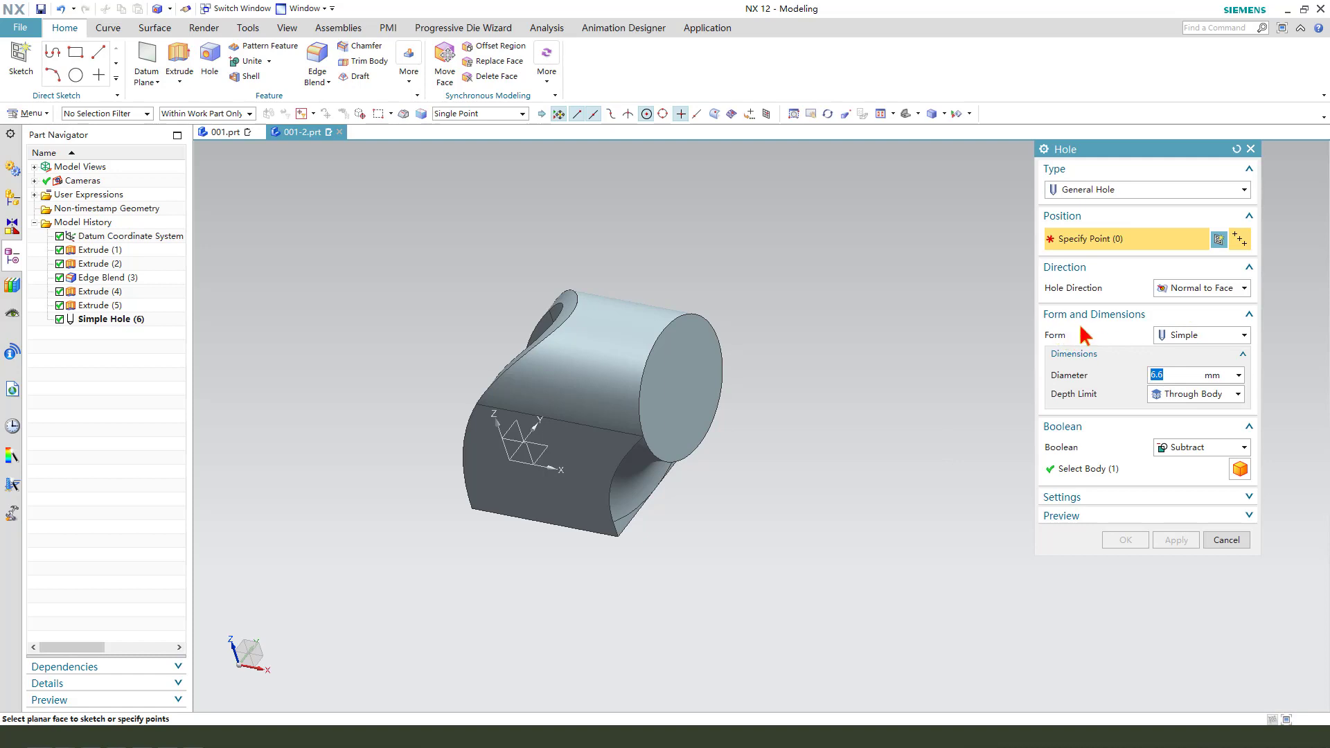
click(1202, 339)
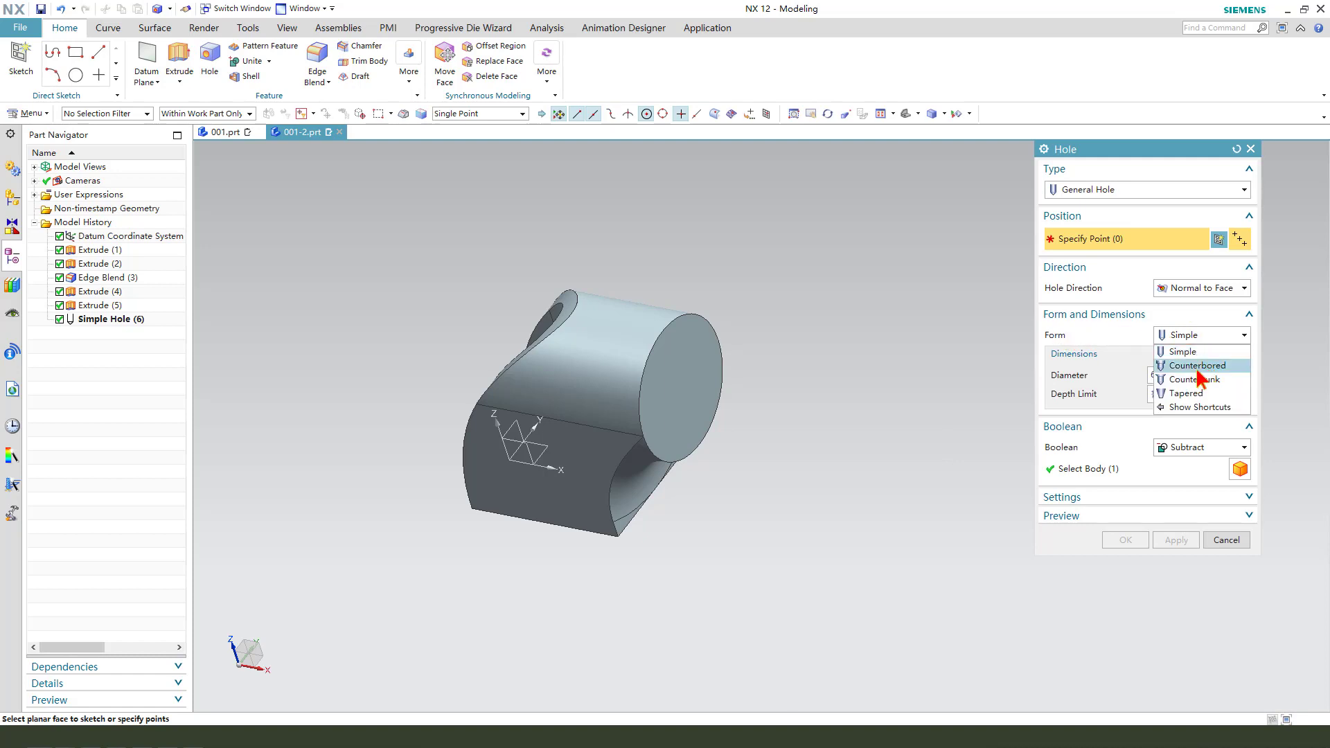
click(1196, 367)
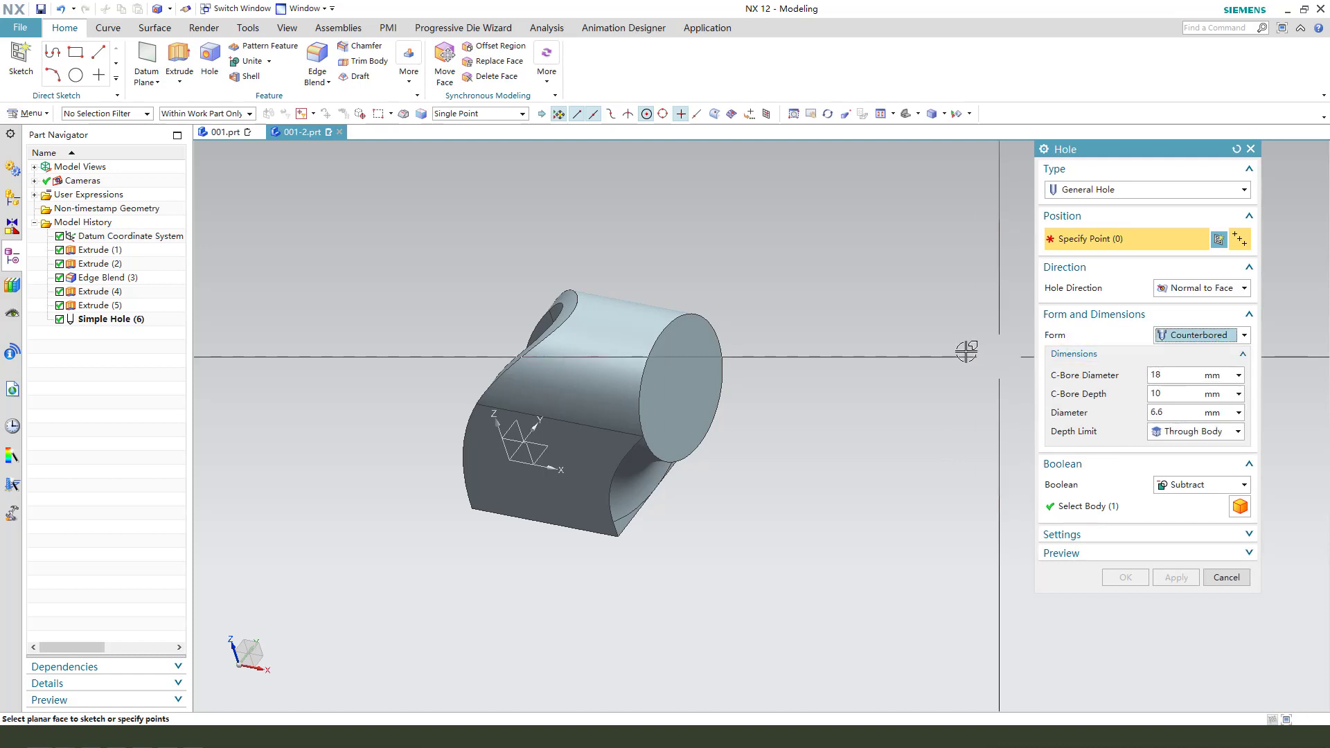
click(699, 316)
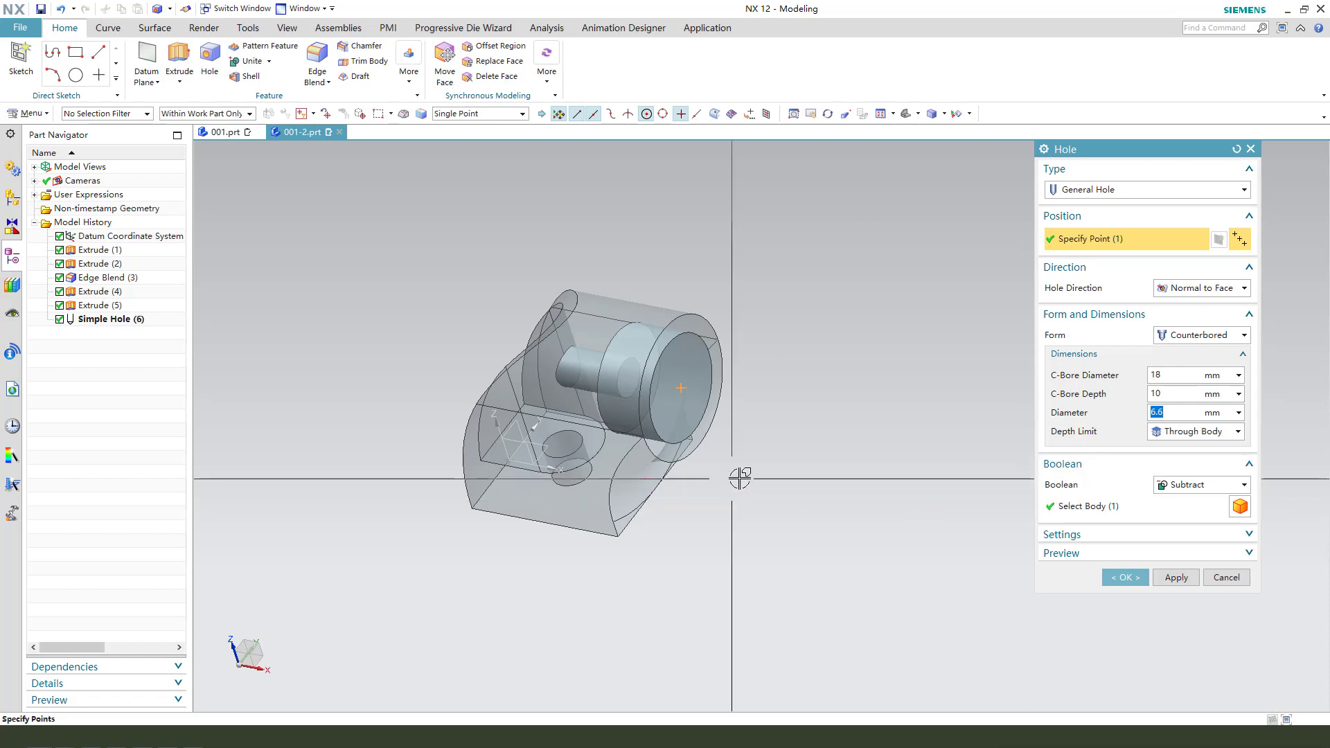
middle_drag(742, 476, 675, 459)
click(1126, 576)
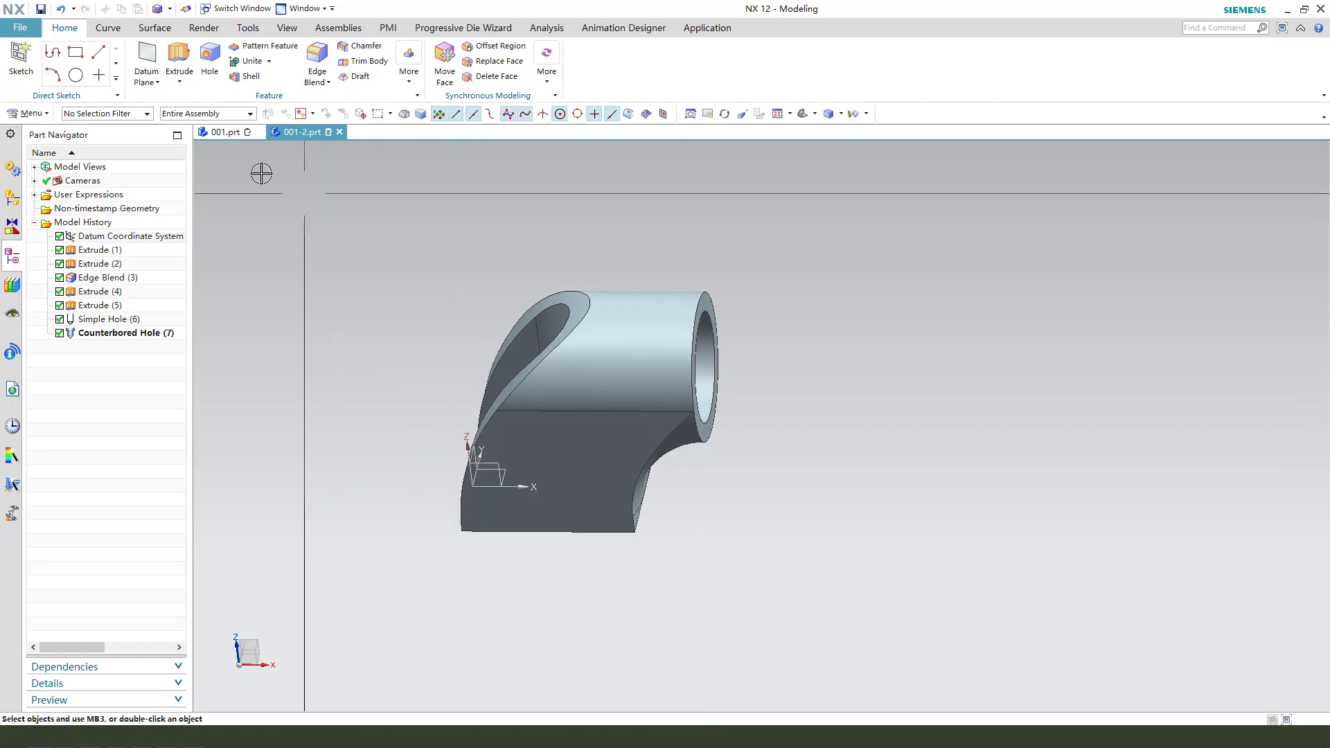
- Sketch an 11 mm diameter circle concentric with the bore on the ring-shaped end face as an Extrude section
click(225, 132)
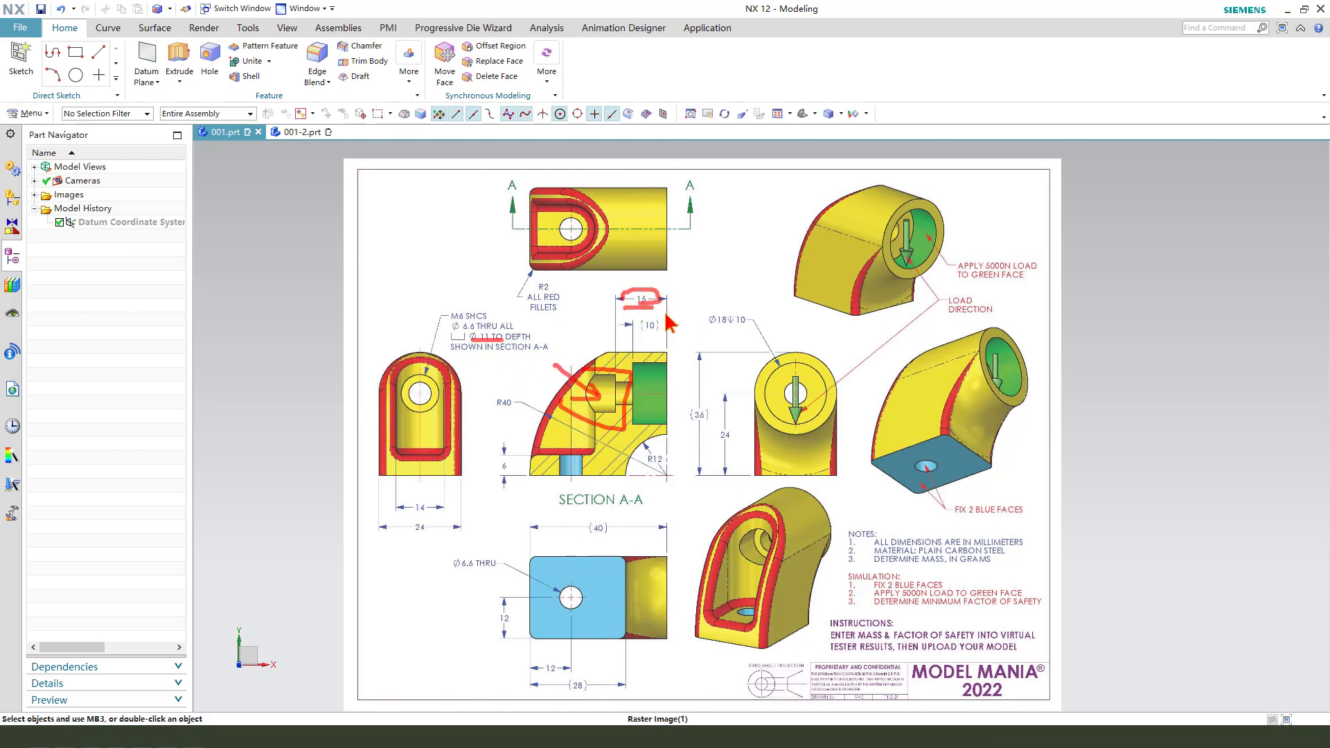
key(Escape)
click(302, 133)
mouse_move(695, 404)
middle_down()
mouse_move(680, 430)
mouse_move(744, 325)
middle_up()
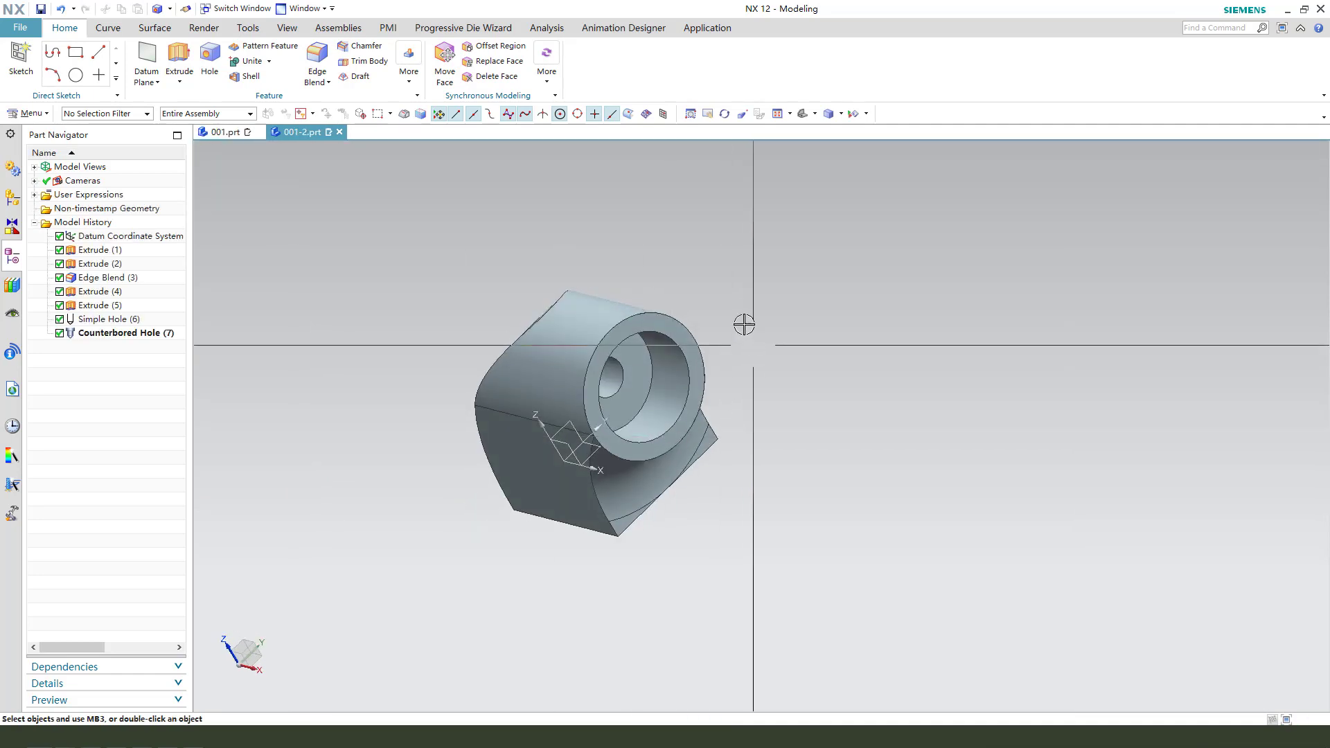
click(178, 56)
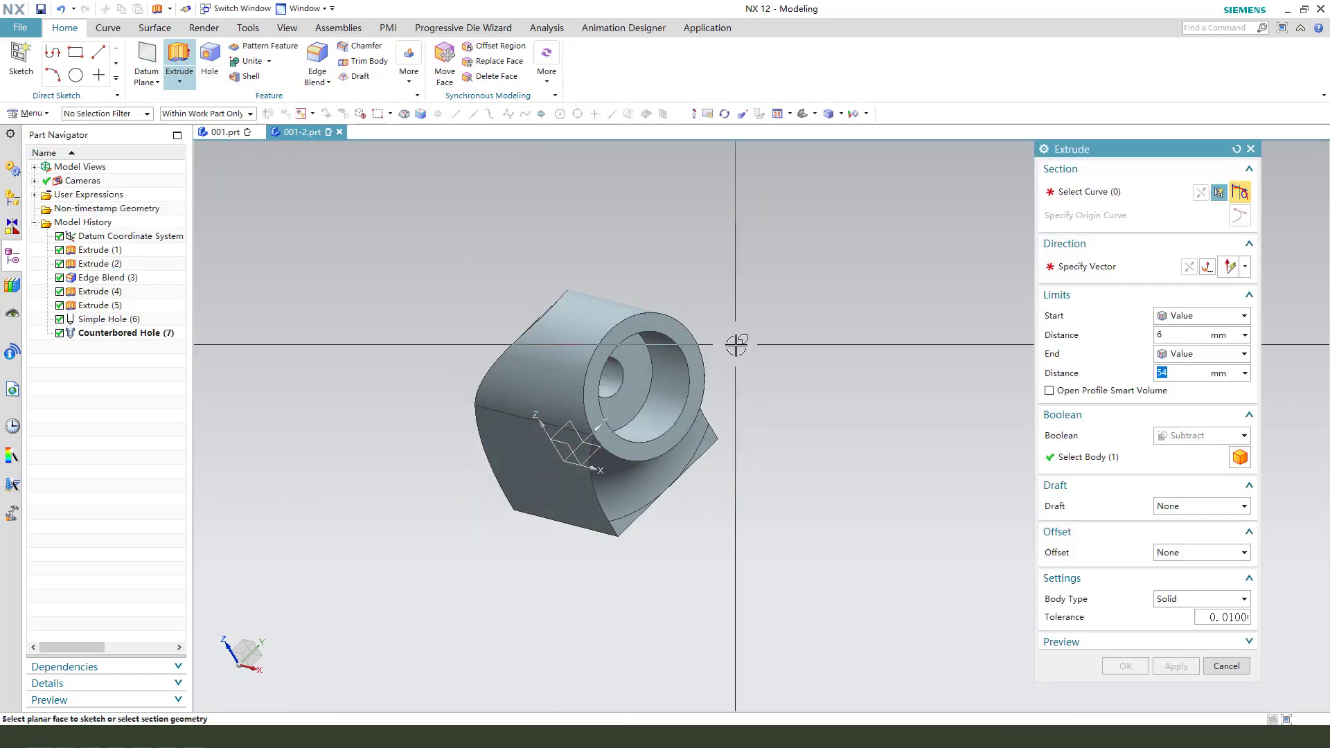
click(658, 324)
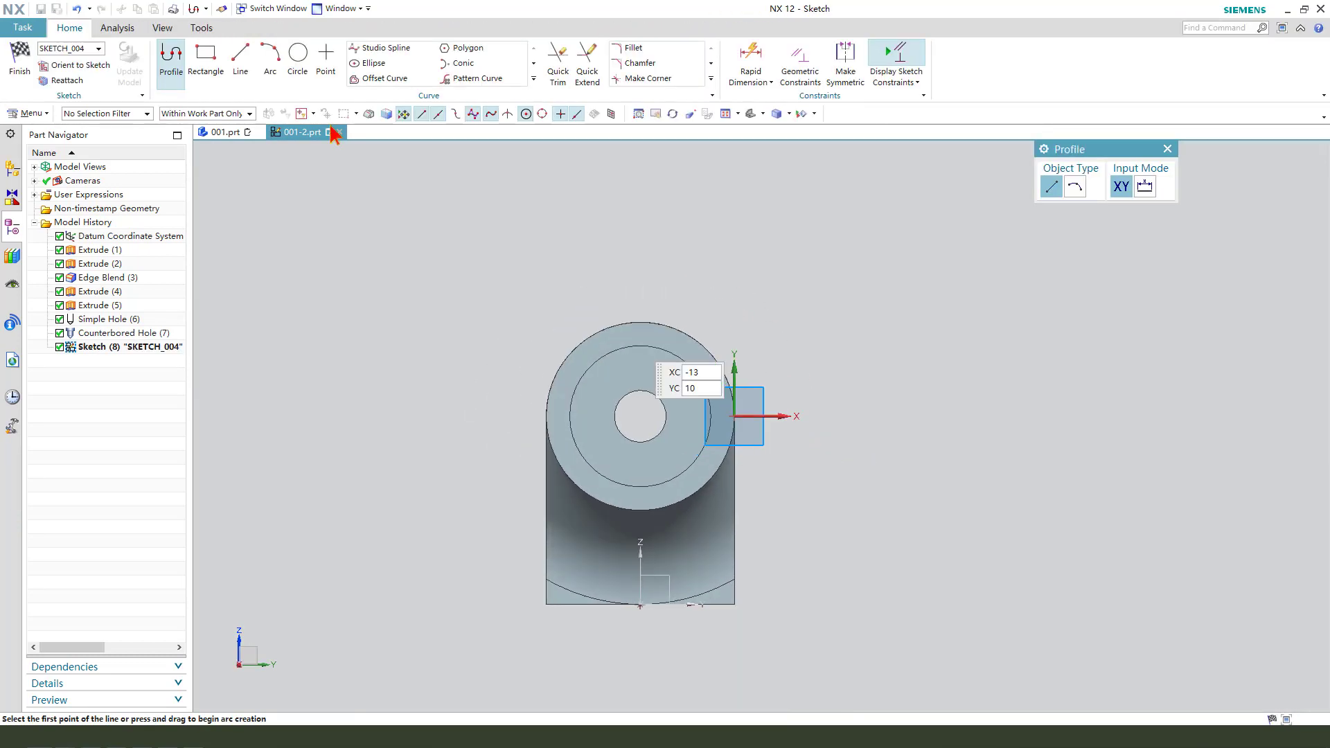
click(298, 56)
click(683, 351)
click(749, 295)
key(Escape)
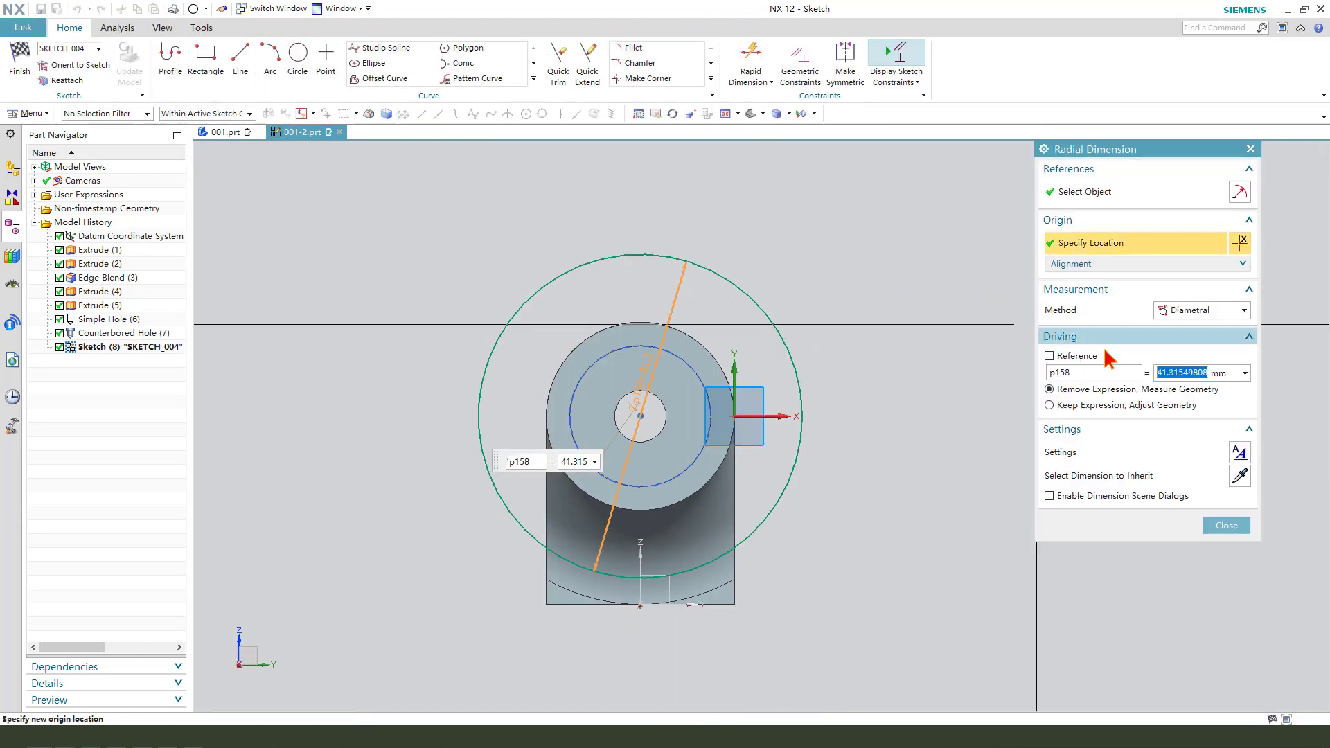
key(Return)
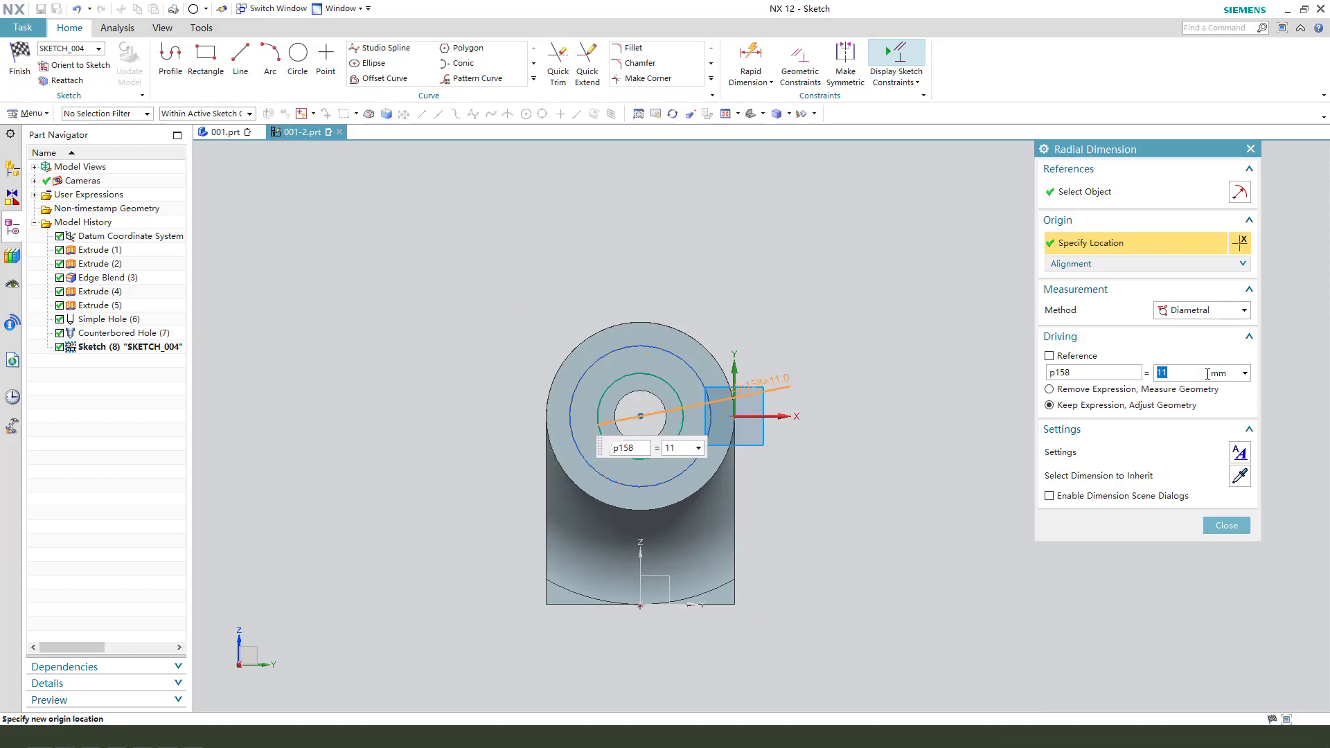
middle_click(760, 308)
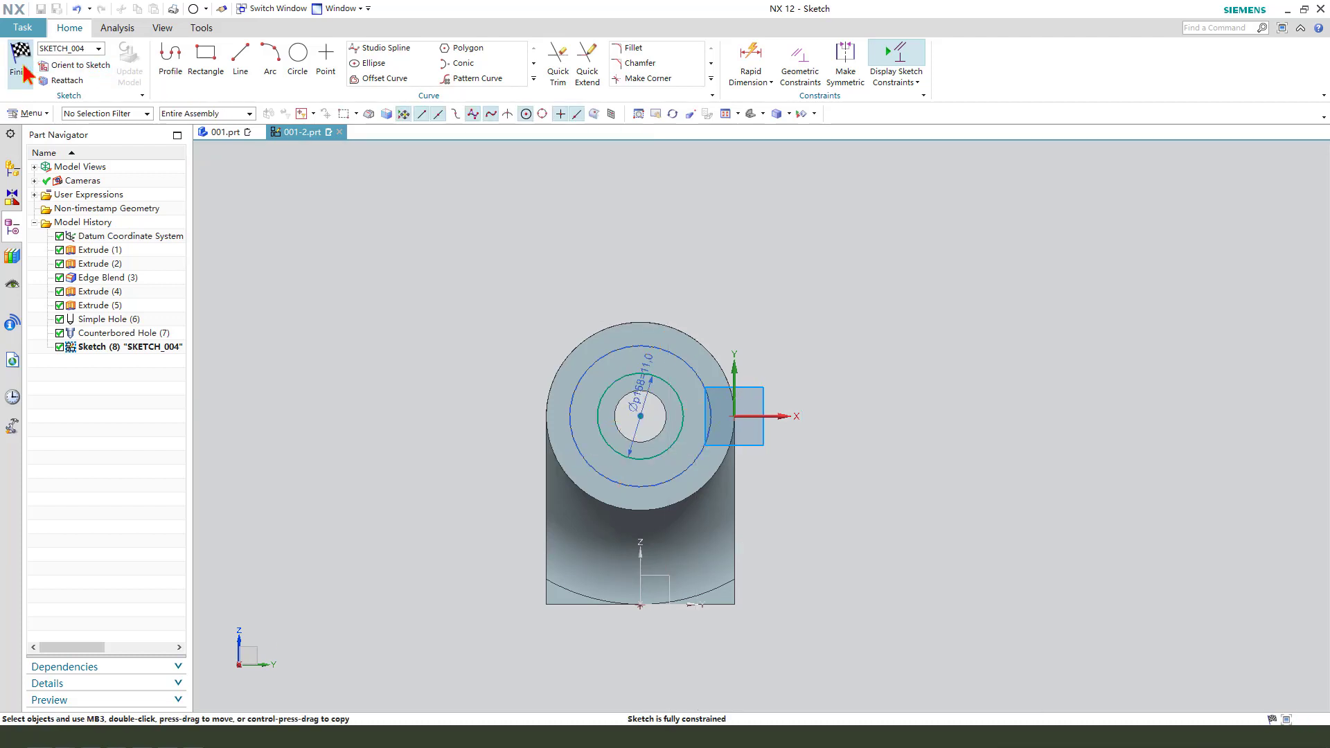
- Finish the sketch and extrude the circle into the bracket body from 15 mm to 54 mm in the reversed direction, subtracting it
key(ctrl+q)
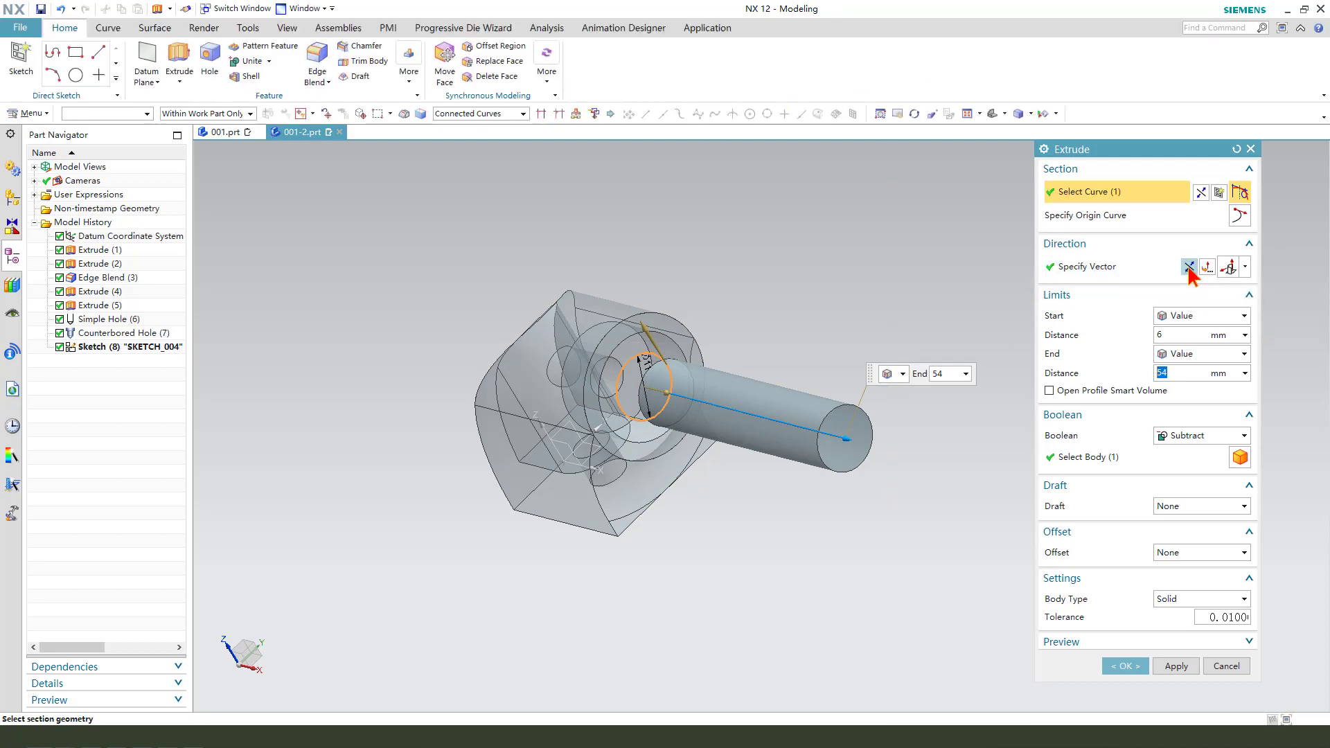
middle_drag(683, 441, 646, 402)
drag(653, 388, 755, 409)
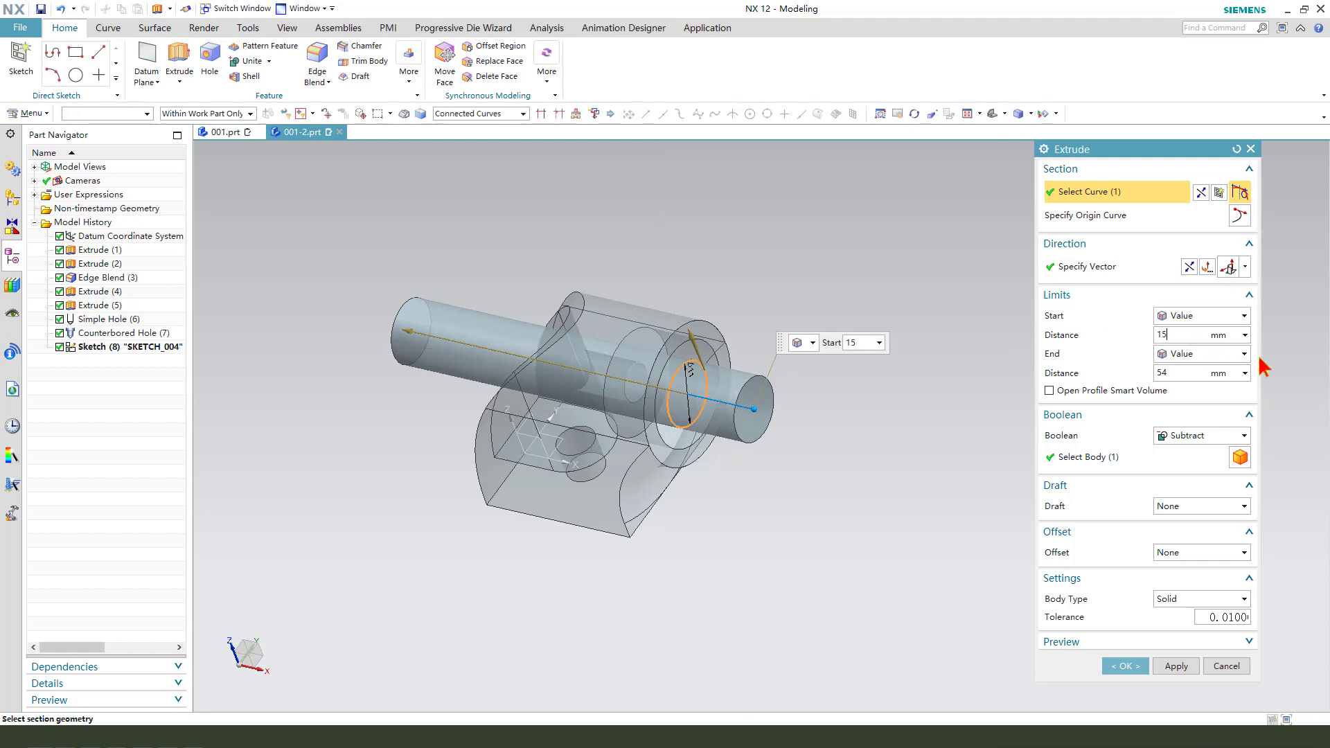
text(15)
key(Return)
mouse_move(919, 446)
middle_down()
mouse_move(950, 433)
mouse_move(936, 445)
middle_up()
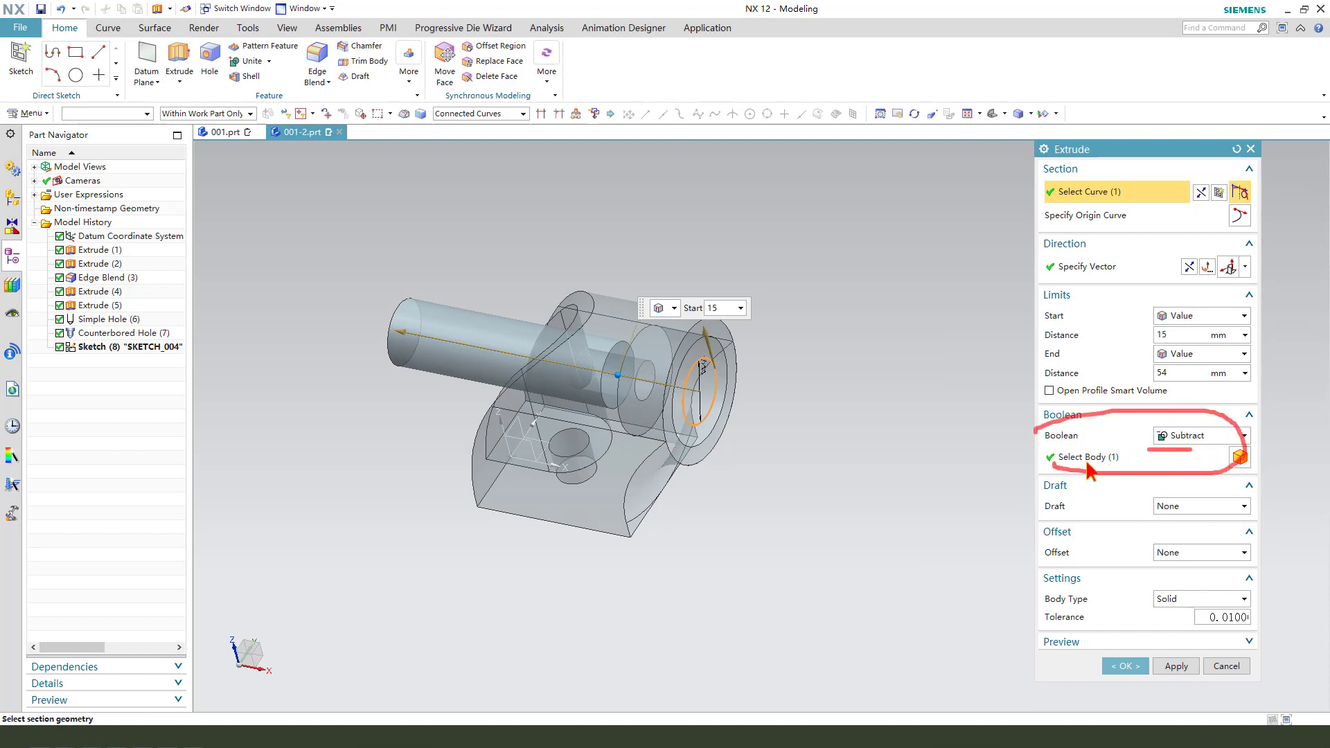
click(1057, 457)
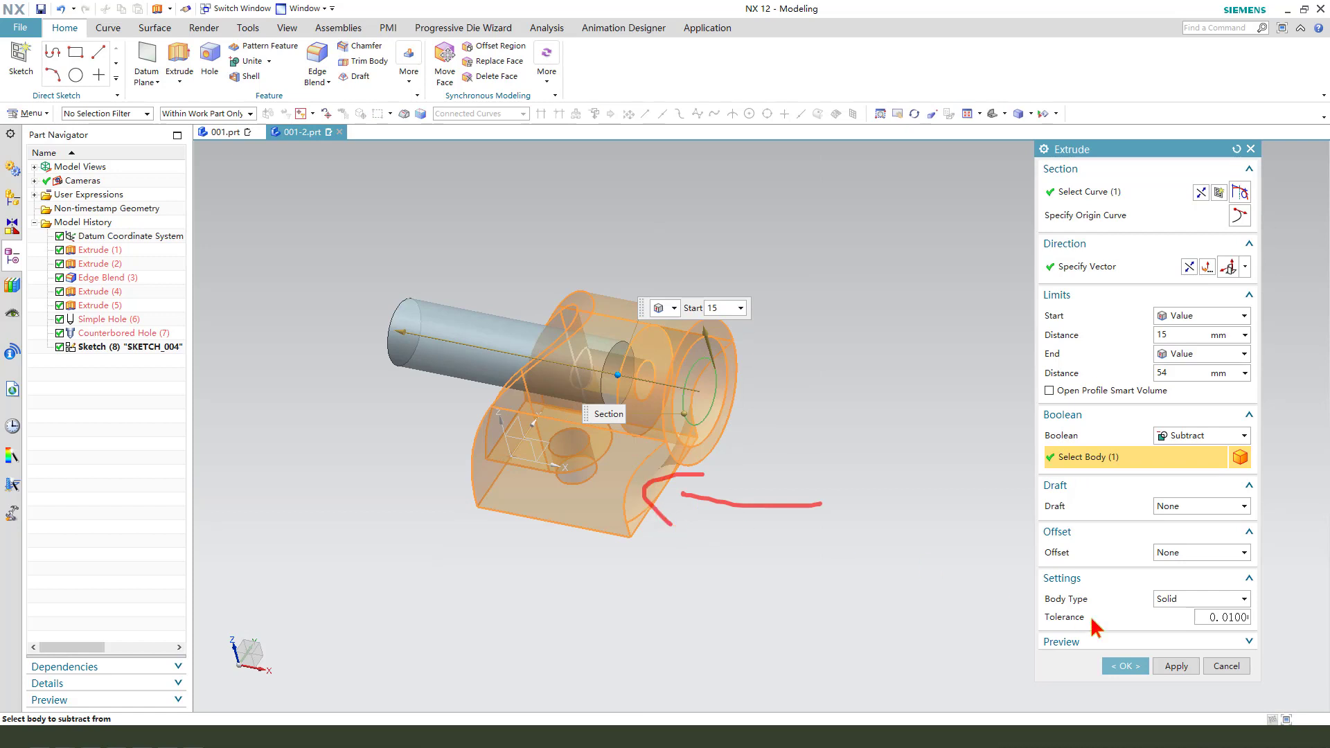
click(1124, 666)
- Set up a 2 mm edge blend on the curved front face's outer edges, the recess opening edges and the recess floor edges
middle_drag(1019, 627, 626, 453)
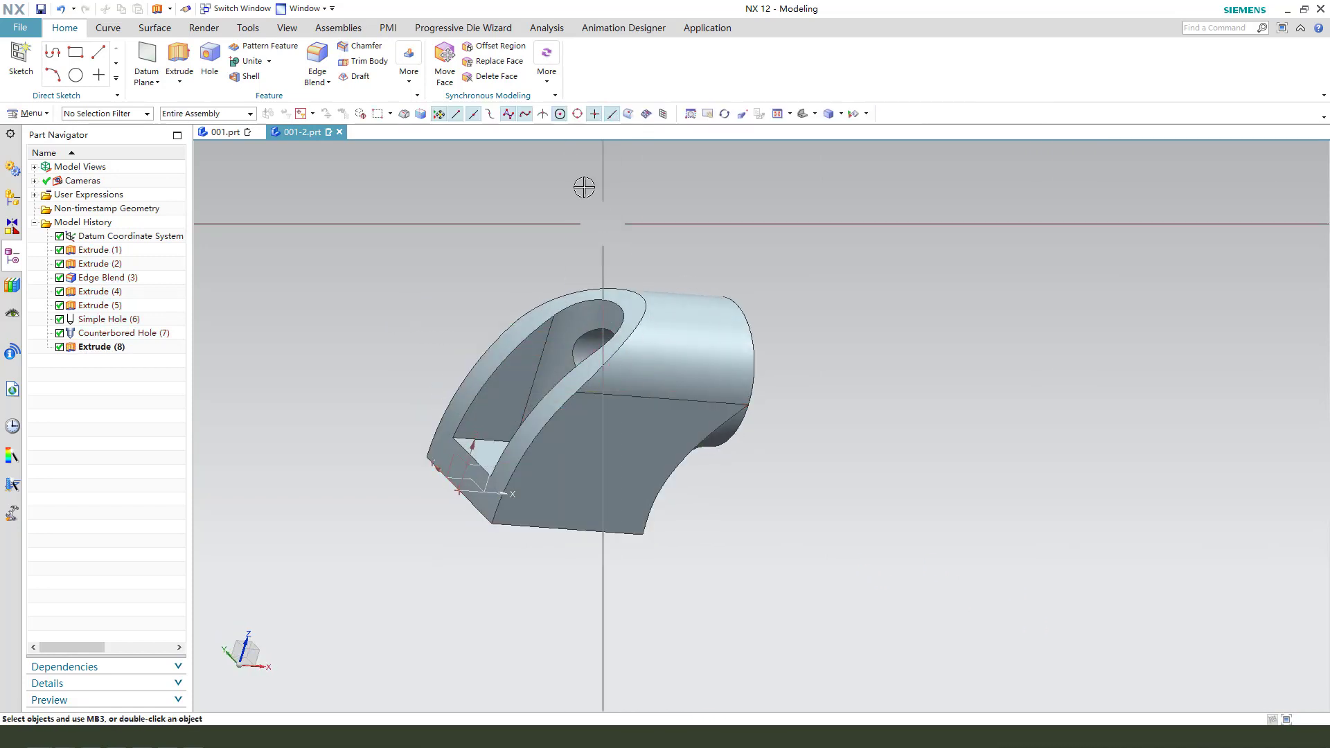
click(310, 61)
scroll(655, 262, up, 2)
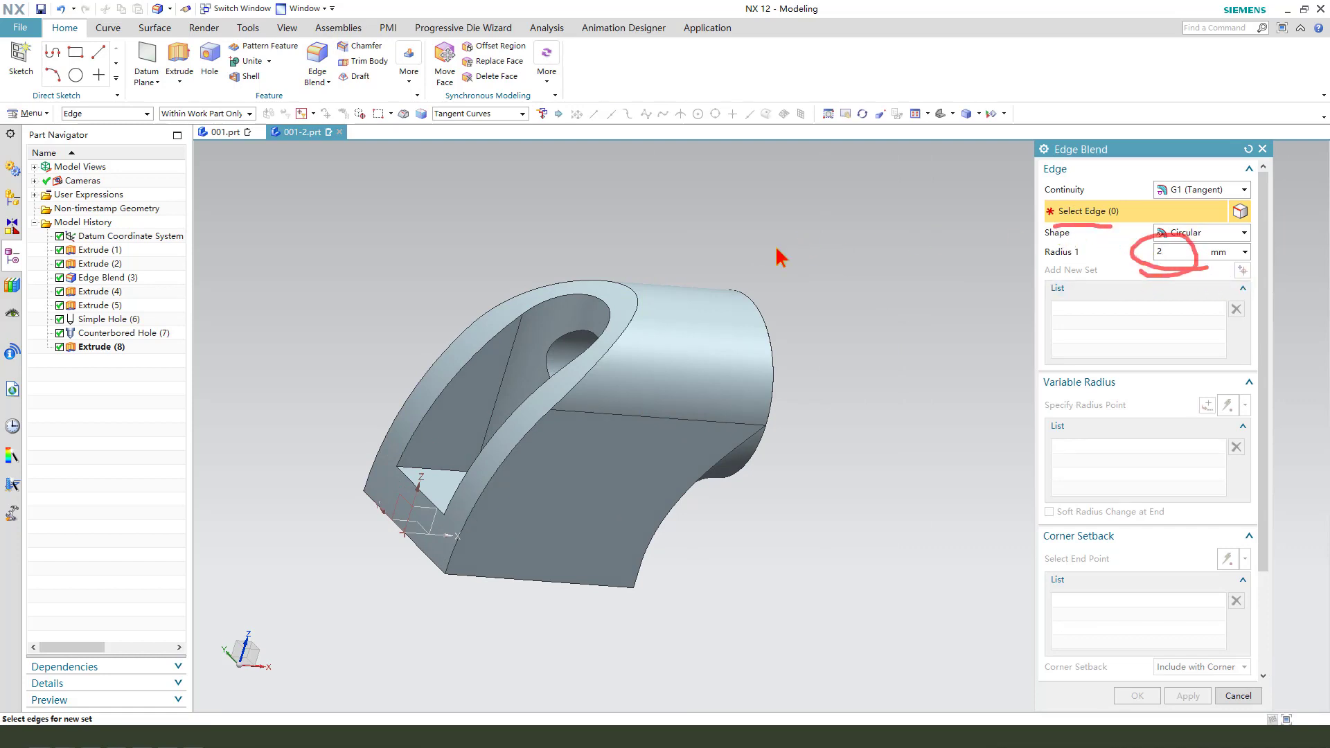
click(520, 286)
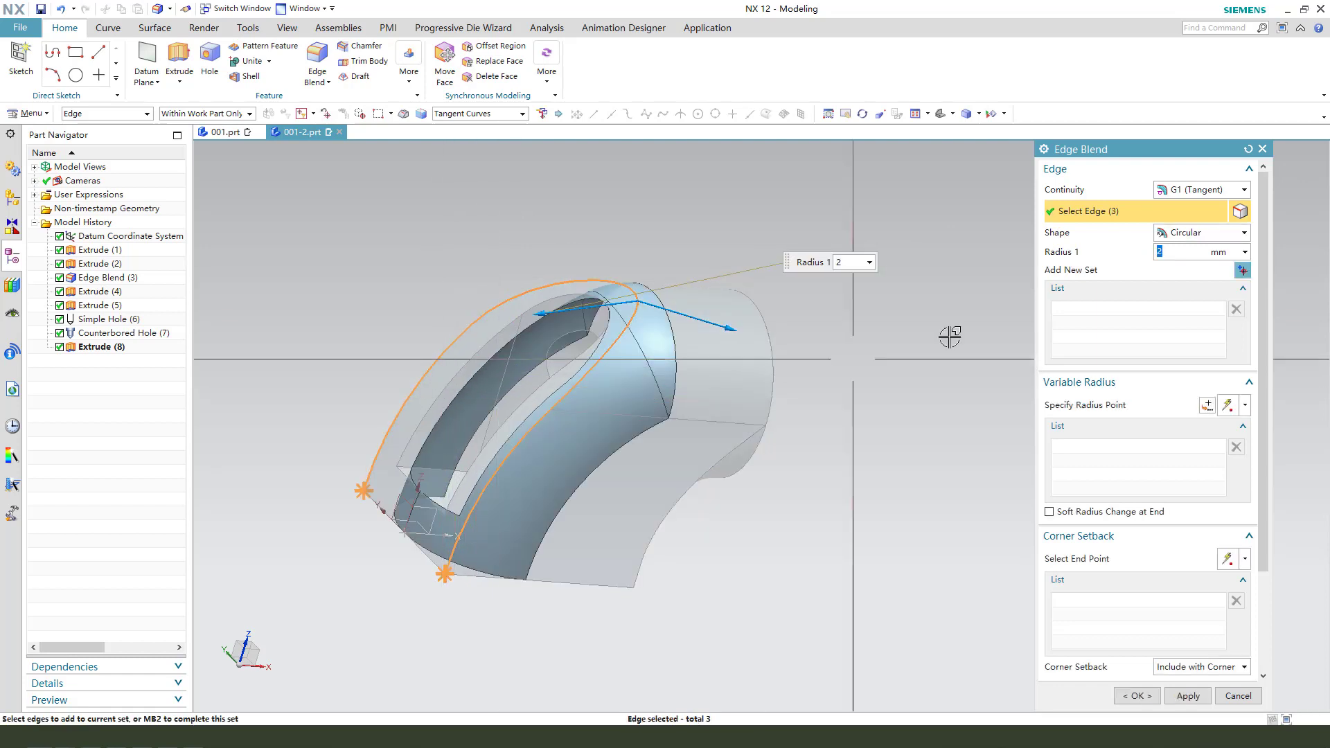
click(488, 337)
scroll(452, 453, up, 3)
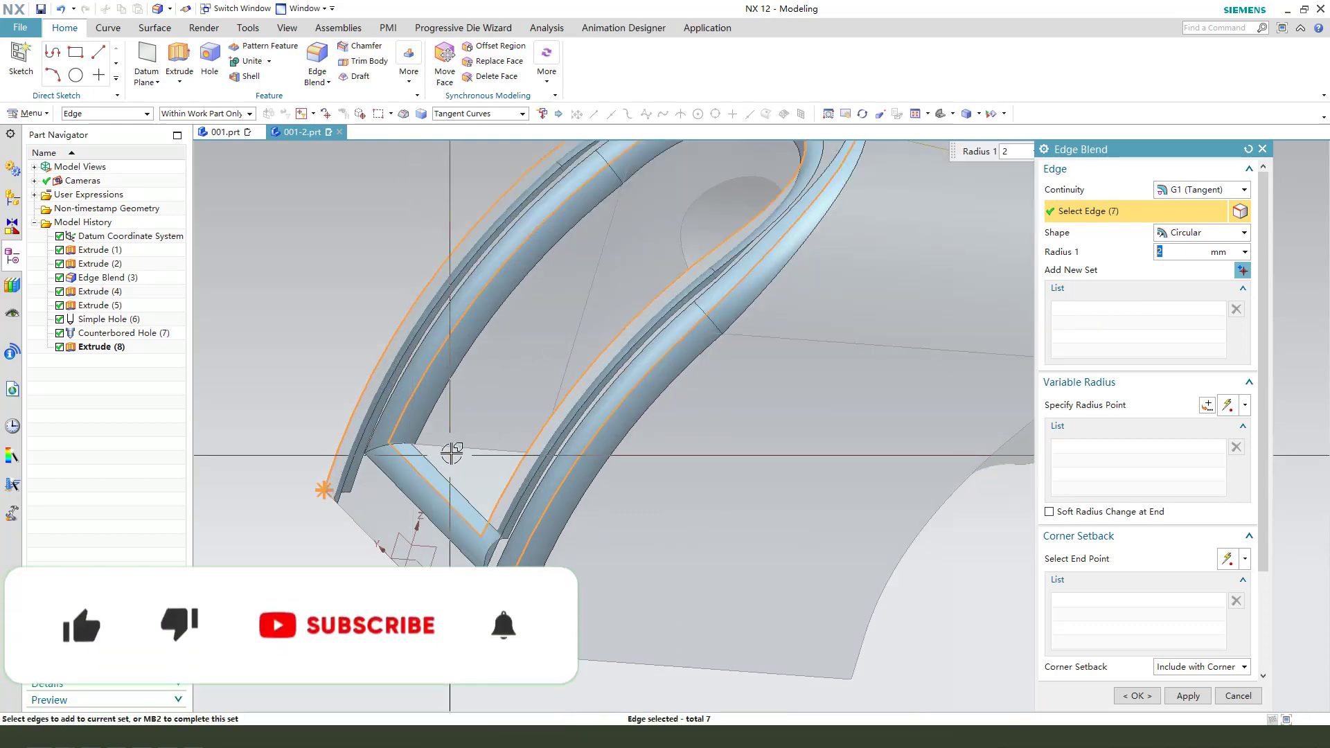
click(452, 452)
- Add both side edges of the concave rear face below the cylinder to the 2 mm blend and complete it
scroll(346, 388, down, 4)
middle_drag(565, 453, 480, 443)
click(581, 480)
scroll(674, 449, up, 3)
click(658, 418)
scroll(650, 535, down, 1)
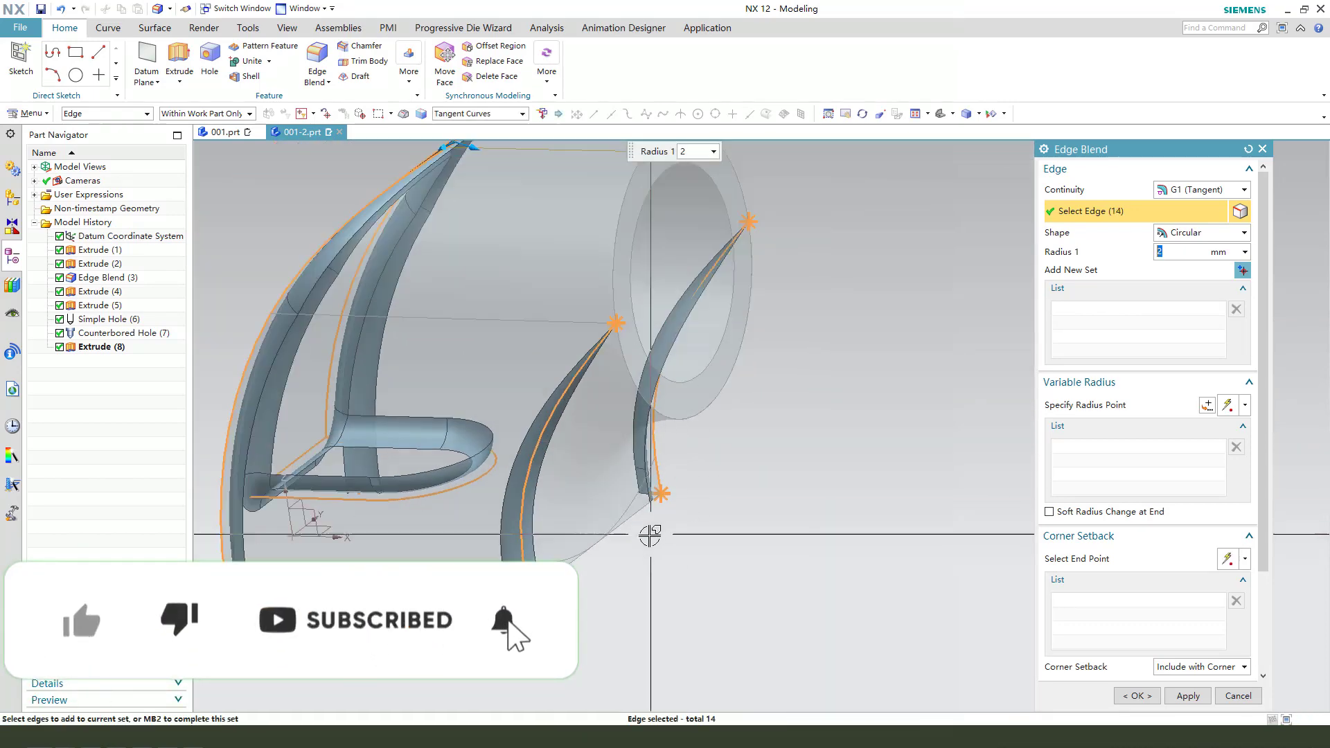
scroll(649, 535, down, 3)
click(1136, 695)
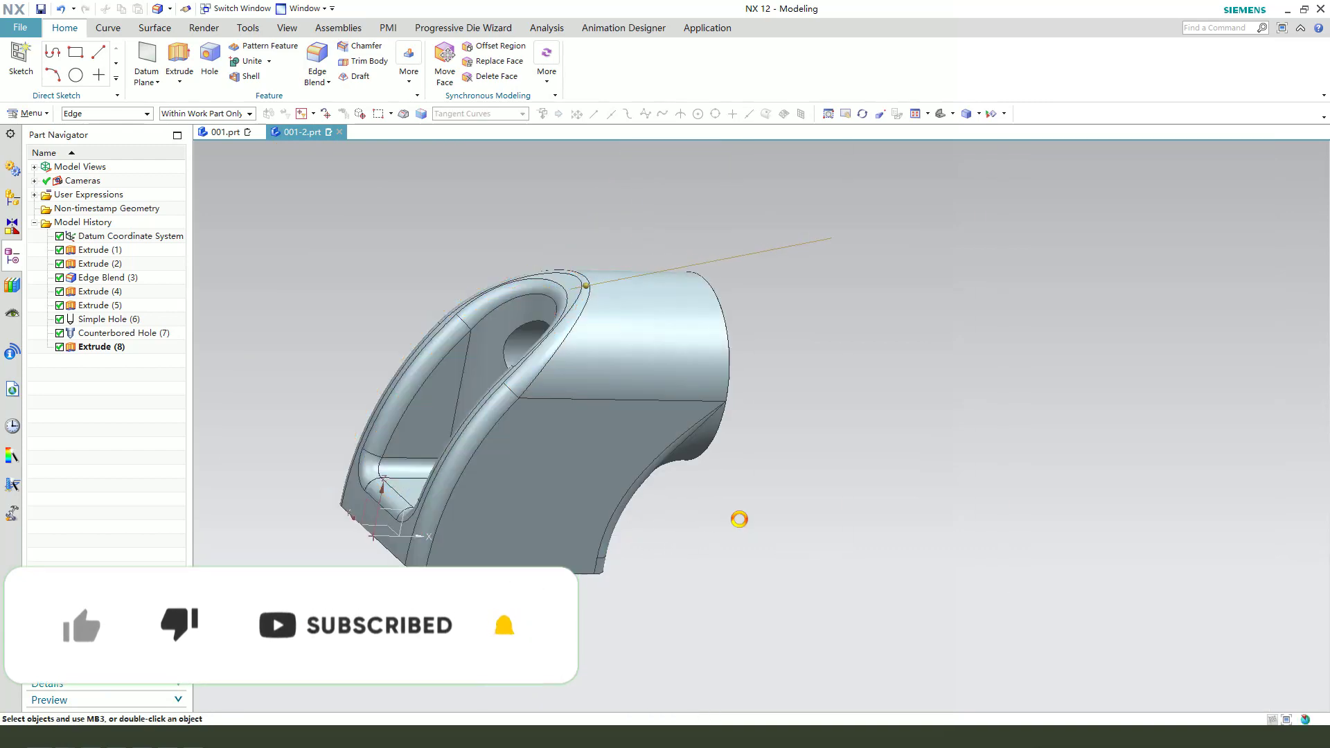
- Hide the datum coordinate system at the bracket's base
middle_drag(669, 490, 601, 491)
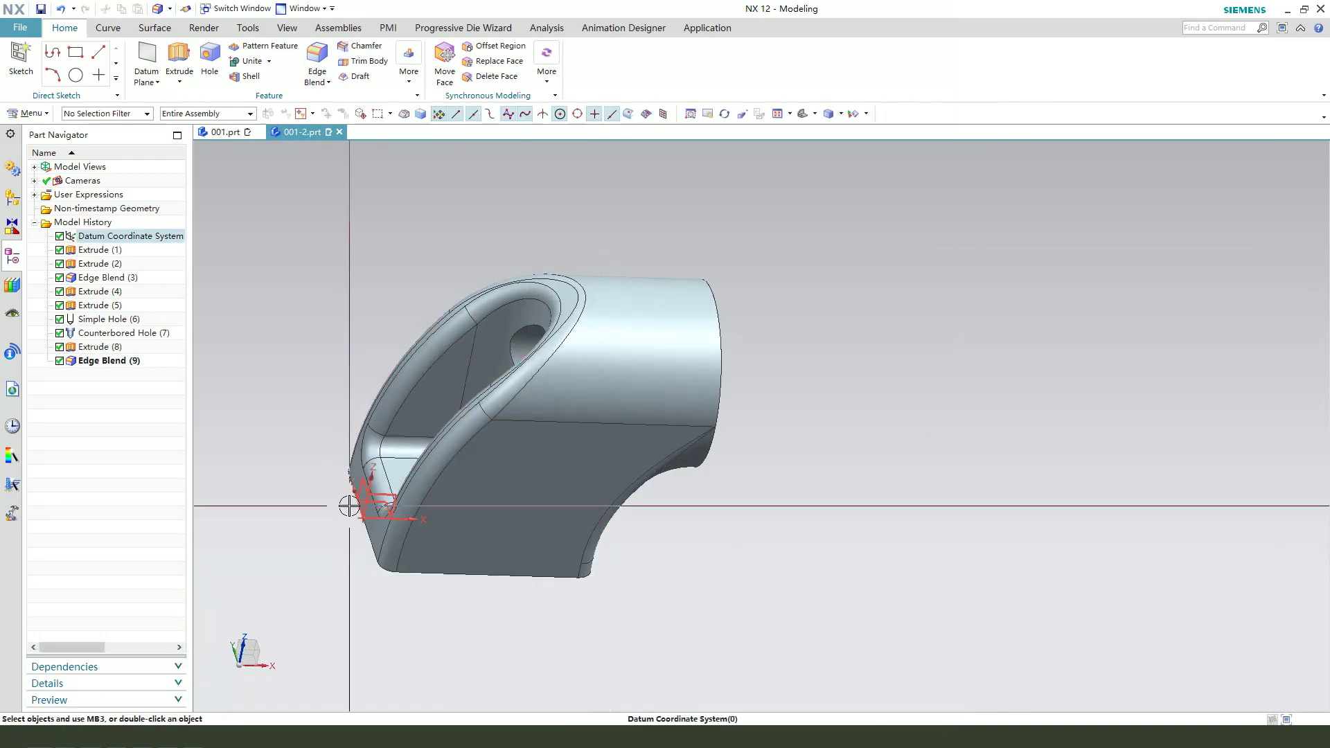
click(349, 506)
key(ctrl+b)
- Change the bracket solid body's display color to yellow
middle_drag(718, 534, 529, 504)
middle_drag(781, 522, 783, 529)
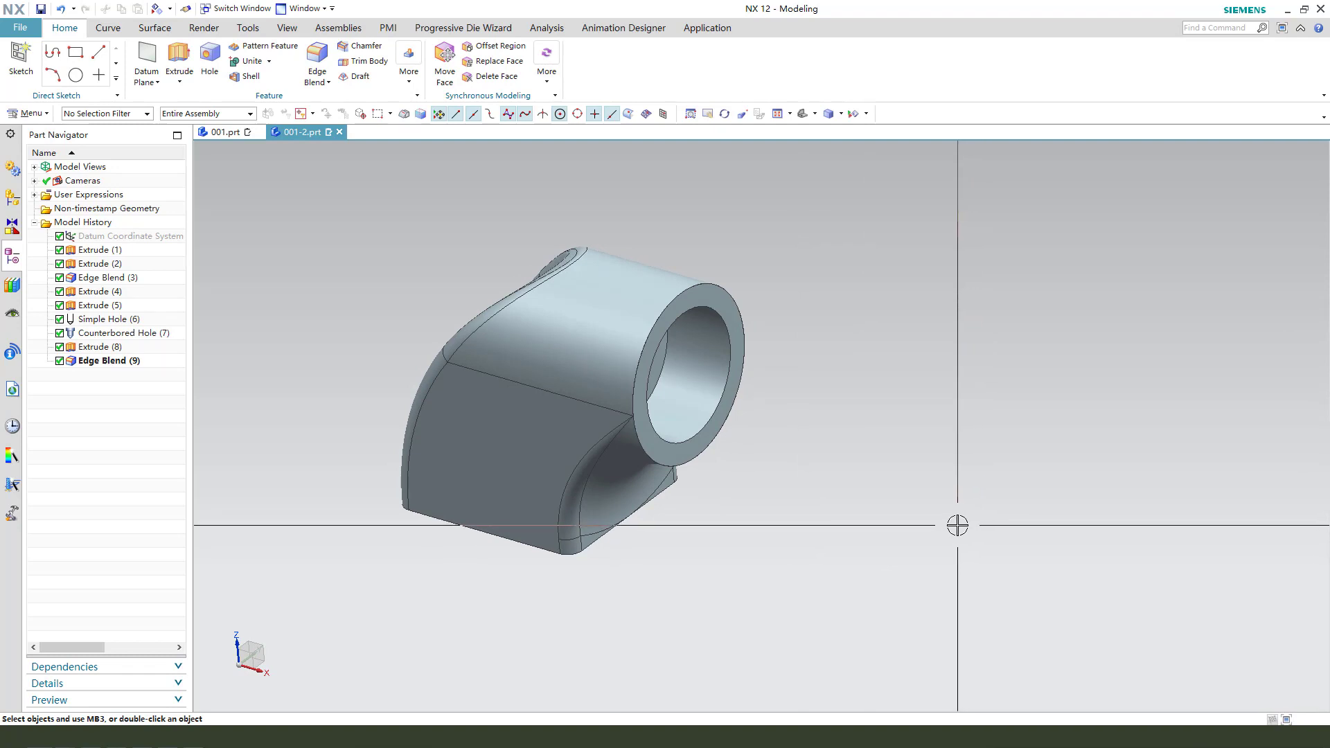
key(ctrl+j)
click(633, 326)
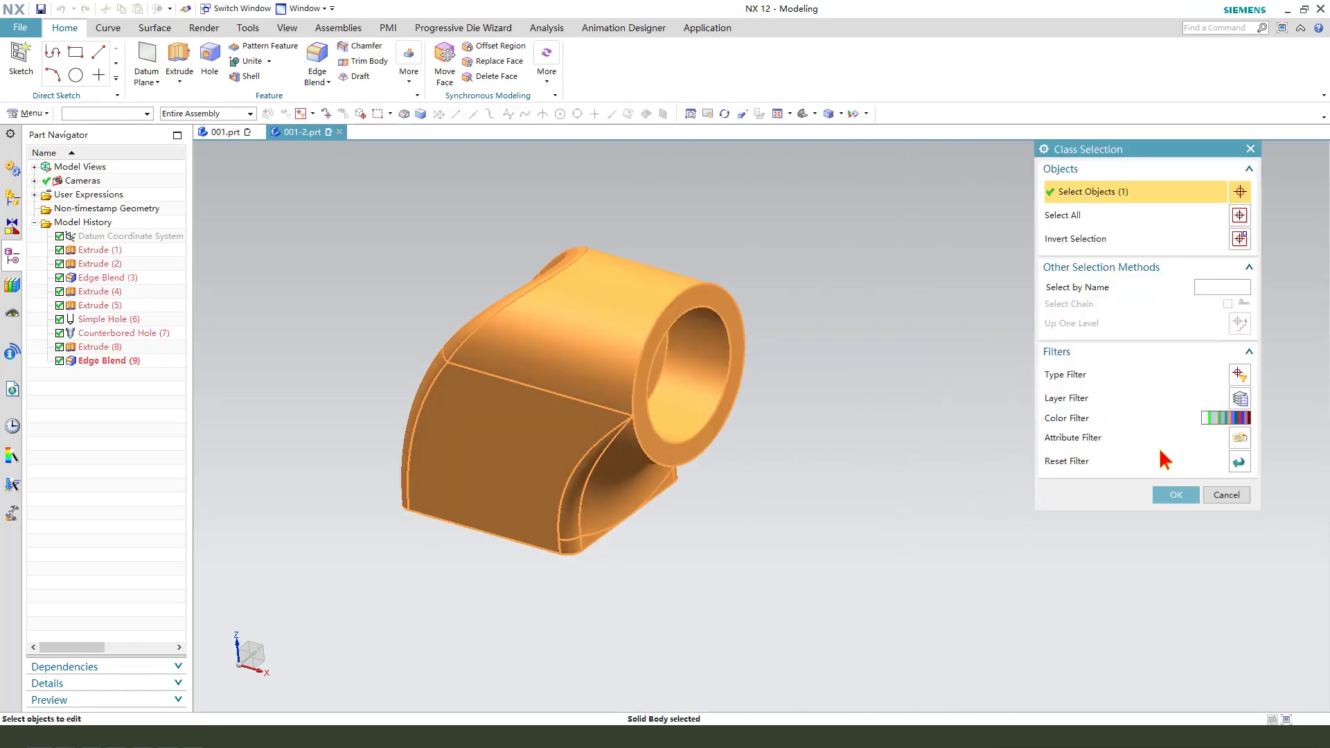
click(1176, 494)
click(1218, 255)
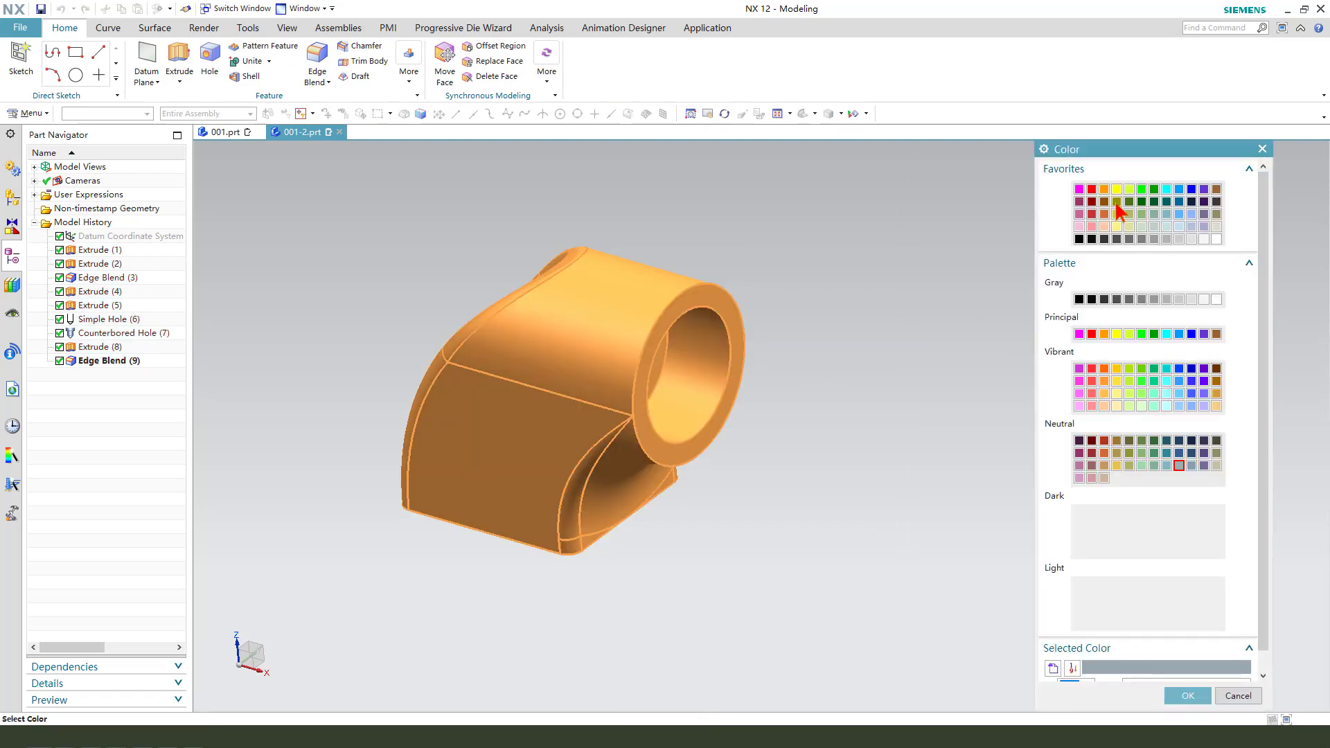
click(1189, 697)
middle_click(874, 489)
middle_drag(882, 439, 859, 496)
middle_drag(560, 495, 648, 460)
middle_drag(730, 492, 672, 499)
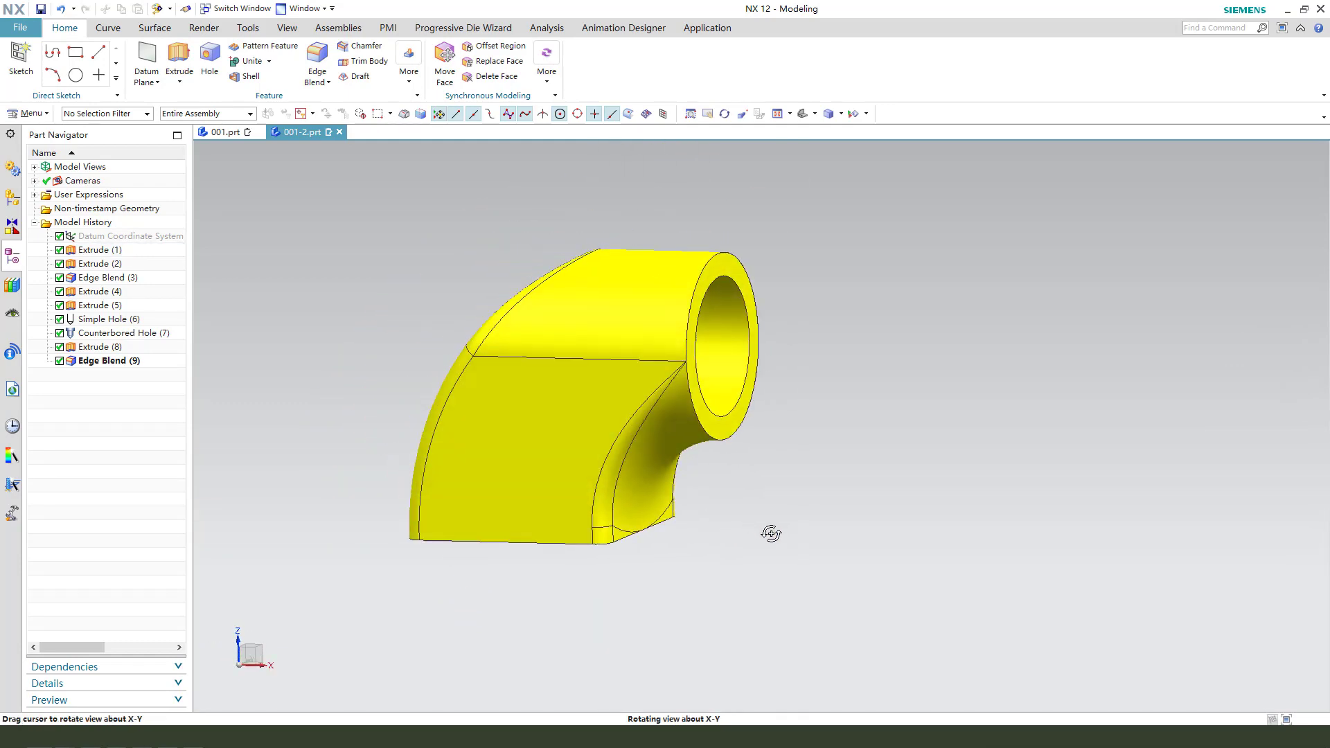